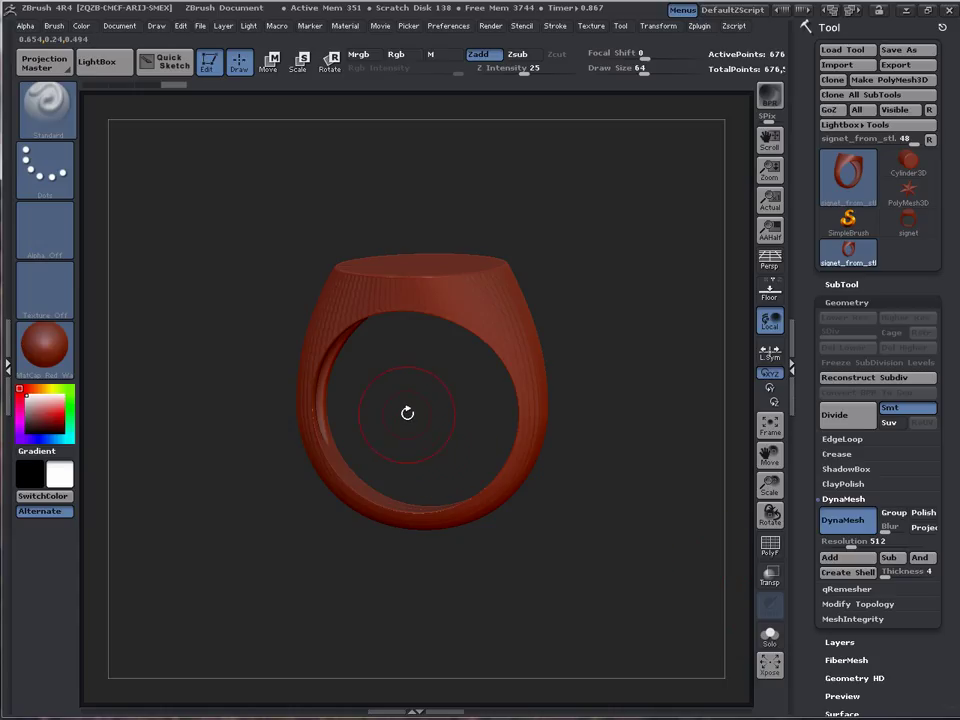
Examine the signet ring from several angles and bring its flat oval top face into close view.
mouse_move(425, 418)
left_mouse_down()
mouse_move(437, 422)
mouse_move(437, 407)
mouse_move(431, 413)
left_mouse_up()
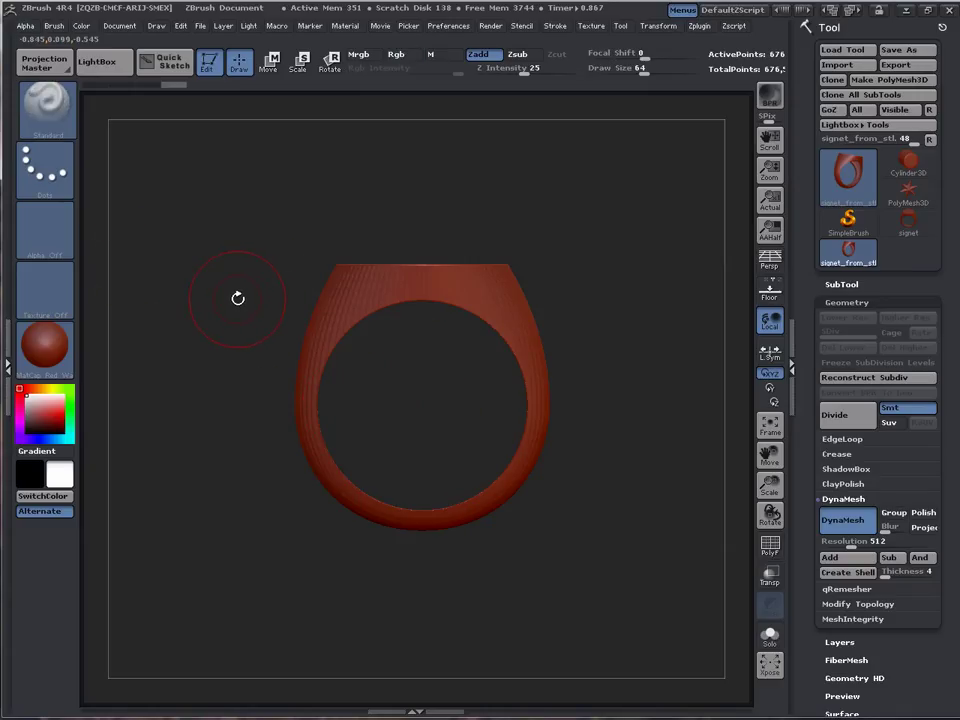
left_click_drag(277, 283, 390, 313)
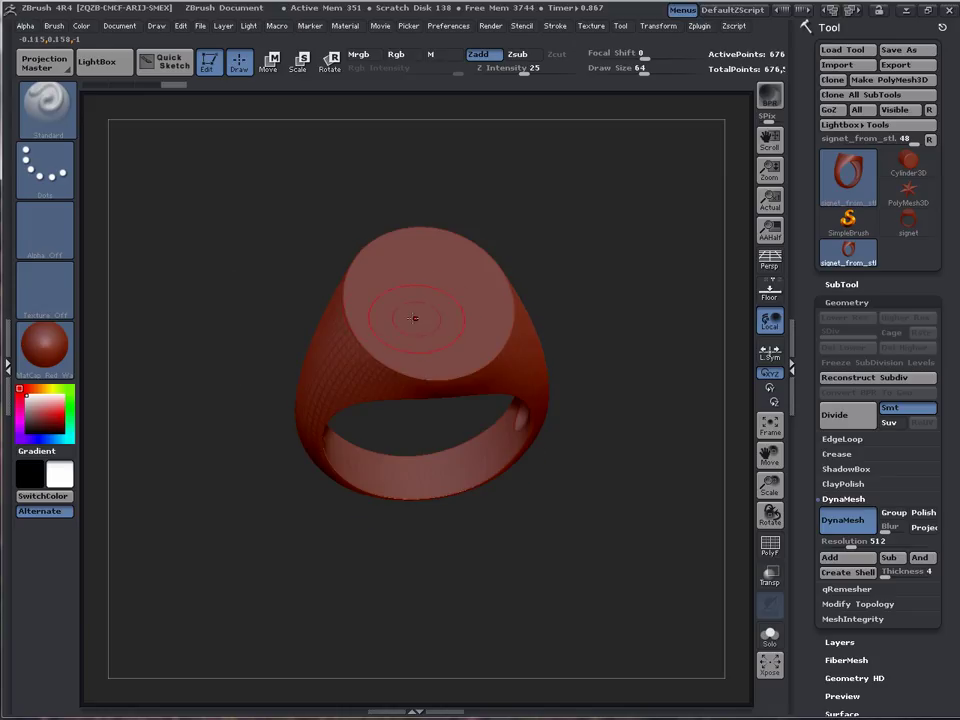
mouse_move(228, 308)
left_mouse_down()
mouse_move(229, 253)
mouse_move(242, 298)
mouse_move(255, 305)
mouse_move(248, 319)
mouse_move(260, 358)
left_mouse_up()
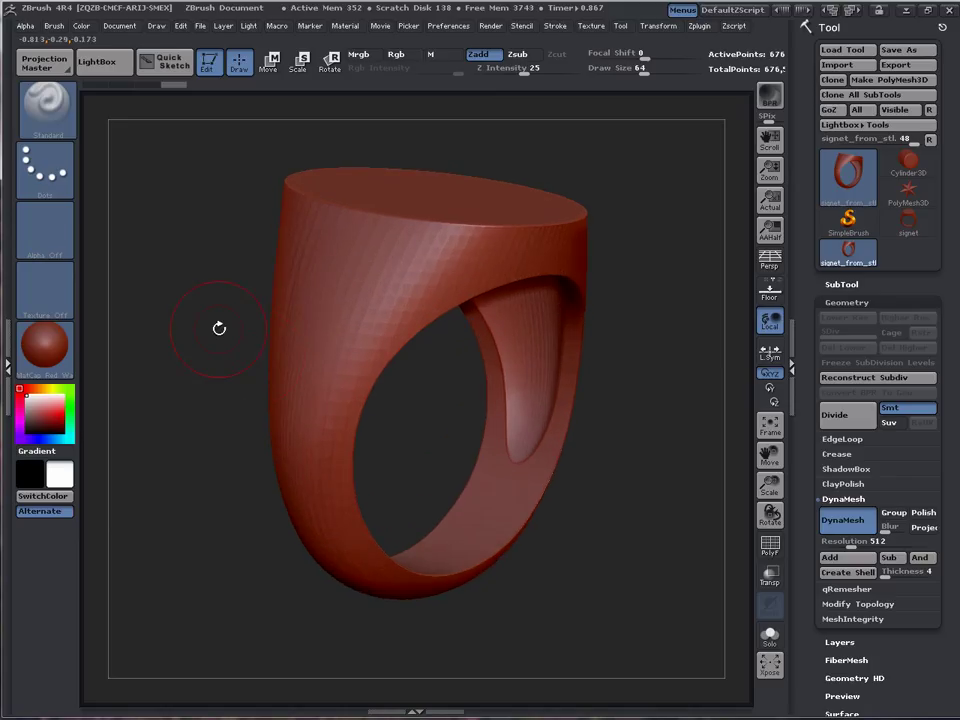
left_click_drag(212, 324, 225, 328)
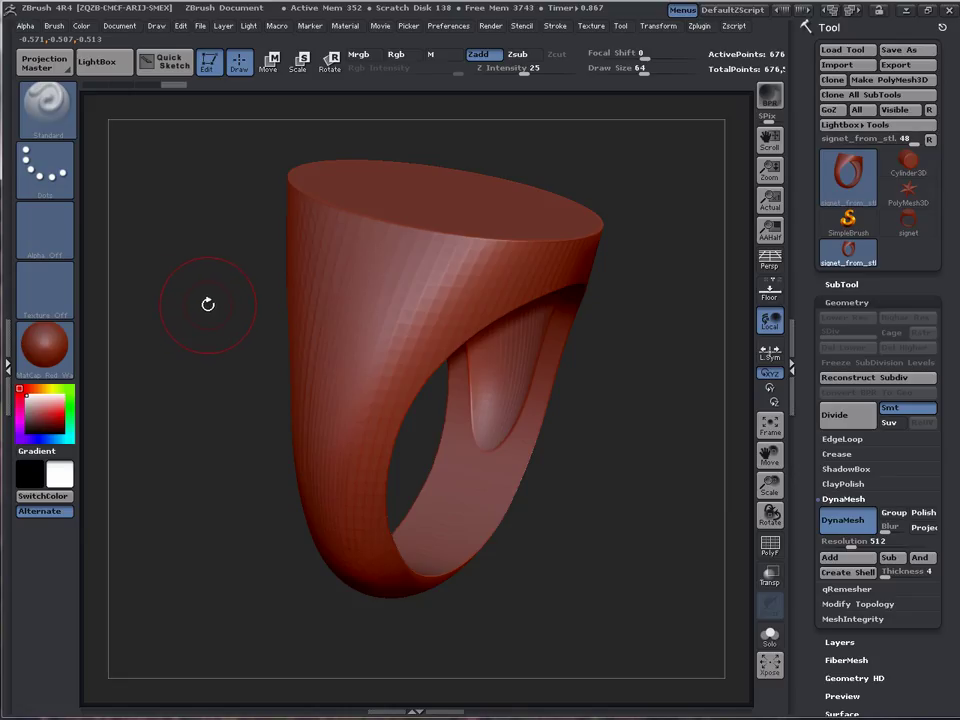
mouse_move(206, 300)
left_mouse_down()
mouse_move(208, 289)
mouse_move(186, 330)
mouse_move(268, 316)
left_mouse_up()
left_click_drag(478, 404, 451, 435)
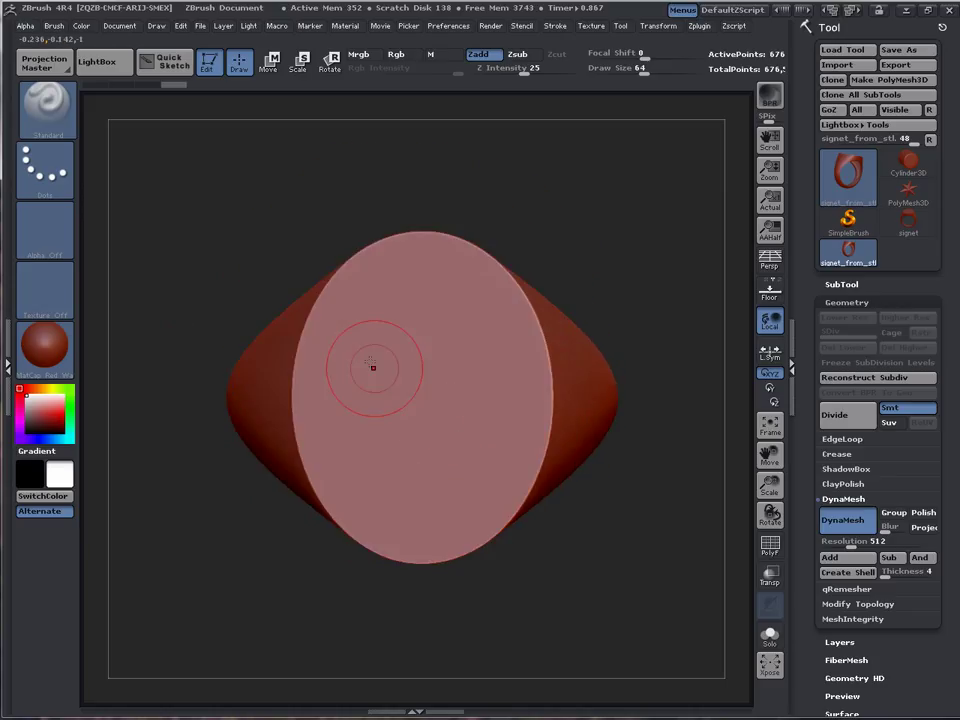
left_click_drag(634, 273, 593, 256, "alt")
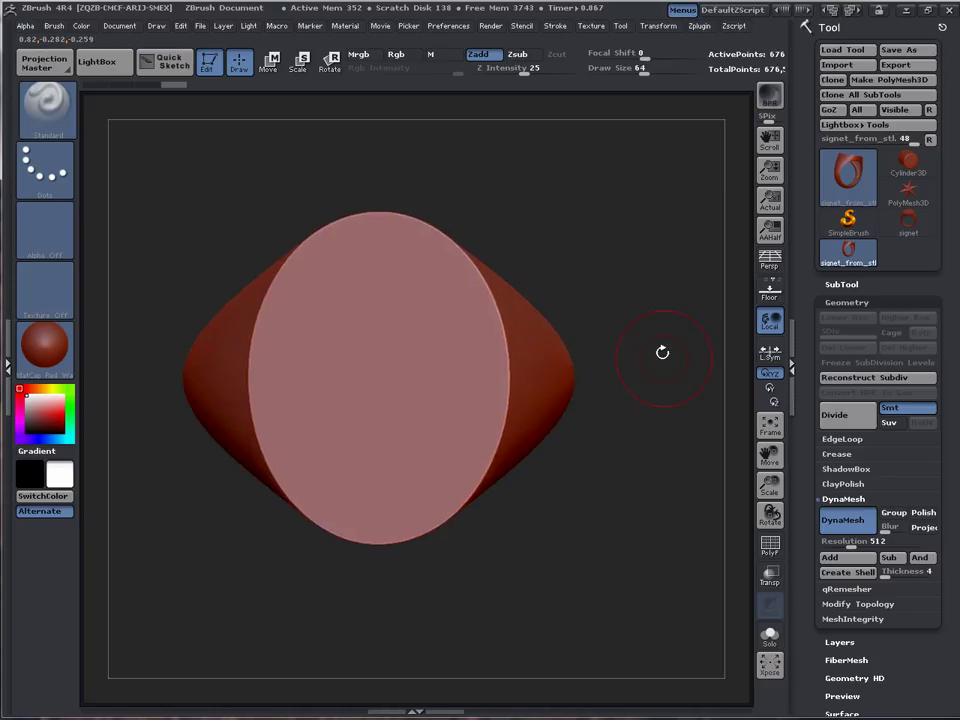
left_click_drag(560, 535, 609, 574, "alt")
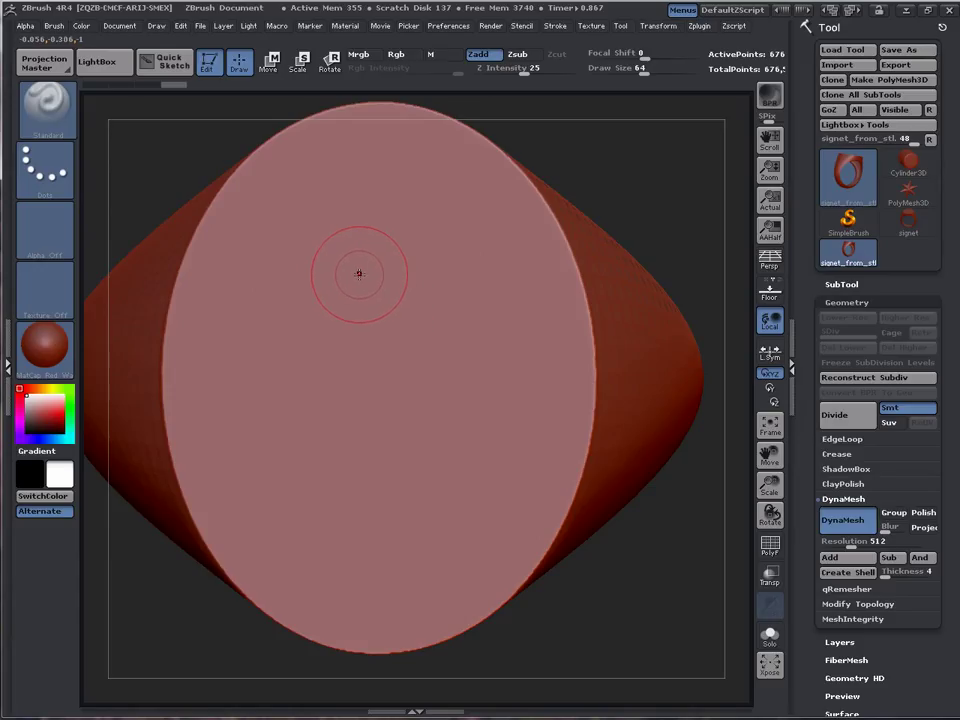
Sculpt a winding raised test stroke on the oval face with the Standard brush at draw size 64, undoing the first attempt.
mouse_move(356, 272)
left_mouse_down()
mouse_move(300, 290)
mouse_move(300, 350)
mouse_move(438, 388)
mouse_move(440, 450)
mouse_move(300, 520)
mouse_move(519, 413)
mouse_move(376, 310)
mouse_move(420, 235)
left_mouse_up()
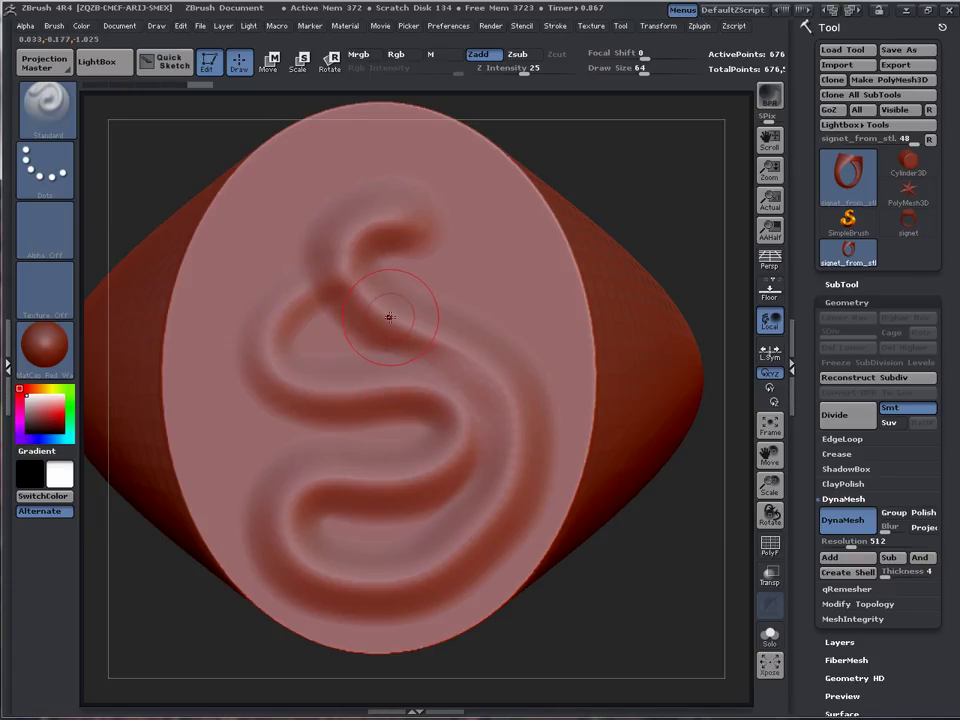
key("ctrl+z")
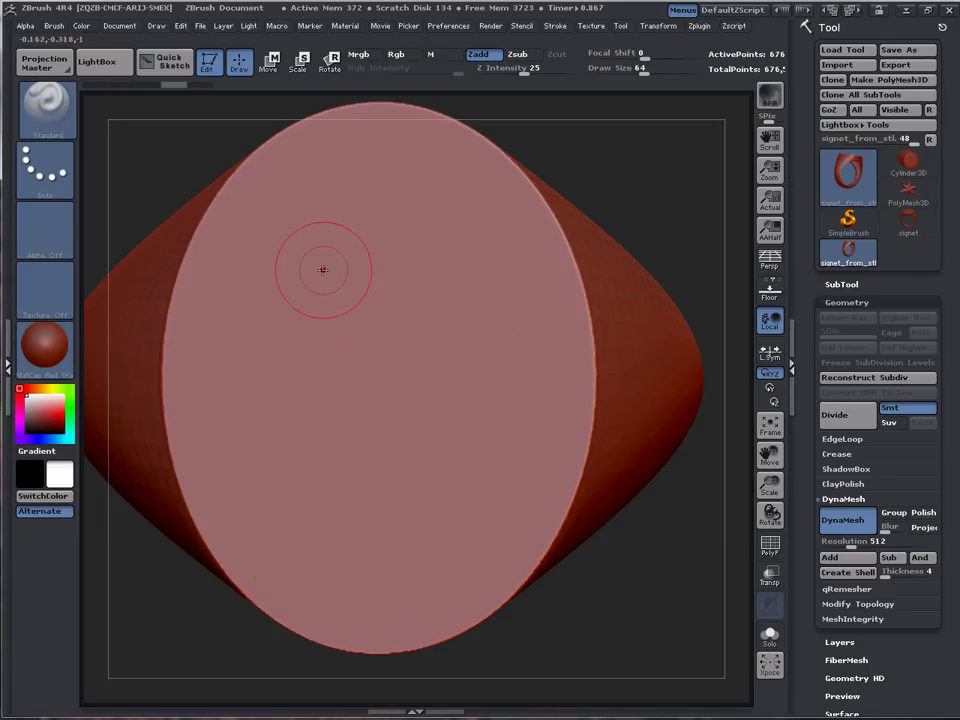
mouse_move(326, 217)
left_mouse_down()
mouse_move(305, 210)
mouse_move(235, 268)
mouse_move(320, 325)
mouse_move(447, 314)
mouse_move(330, 365)
mouse_move(245, 440)
mouse_move(410, 490)
mouse_move(440, 512)
left_mouse_up()
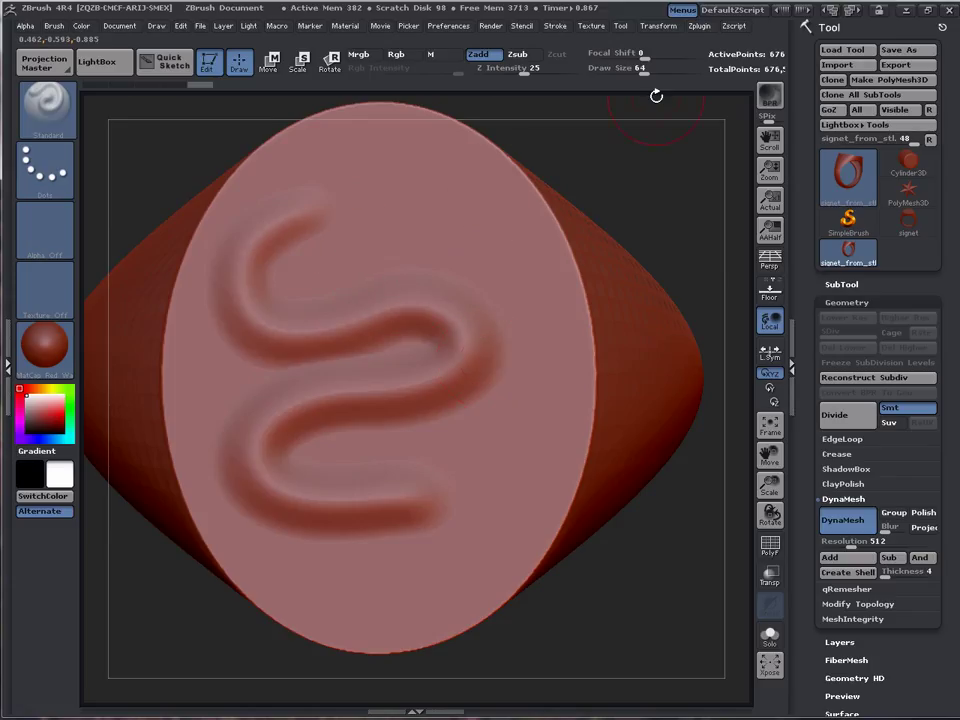
Reduce the draw size to about 20 and sculpt a thinner winding stroke over the upper part of the oval face.
left_click(620, 68)
type("20")
left_click_drag(620, 70, 617, 71)
left_click_drag(413, 171, 433, 214)
left_click_drag(476, 243, 378, 252)
mouse_move(453, 274)
left_mouse_down()
mouse_move(480, 300)
mouse_move(360, 352)
left_mouse_up()
Set the draw size to 53 and undo all the test strokes on the oval face.
left_click_drag(614, 80, 643, 80)
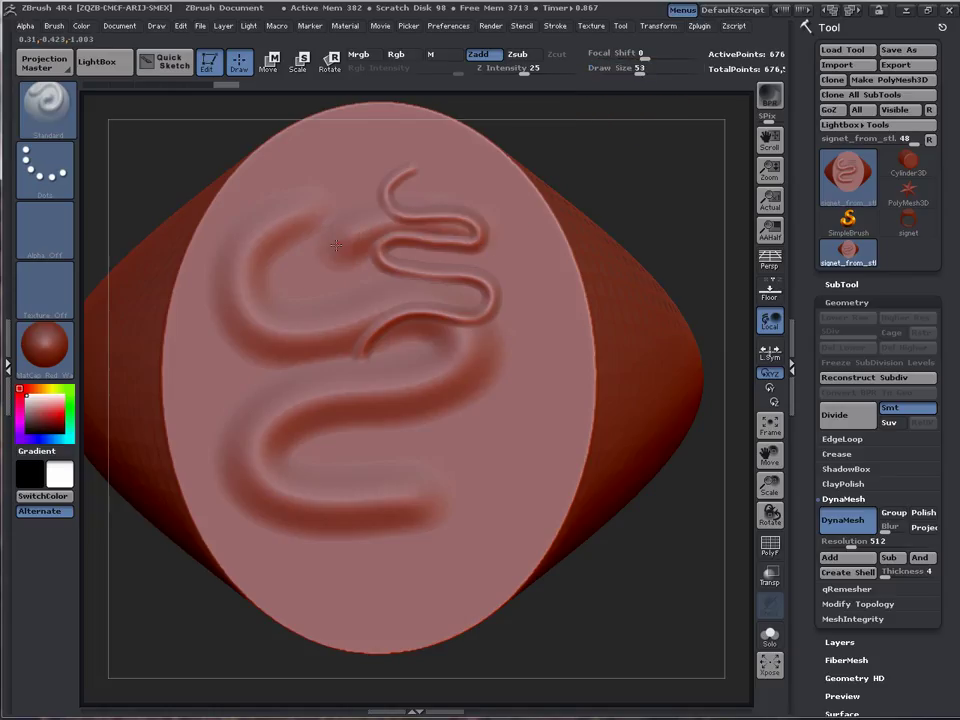
key("ctrl")
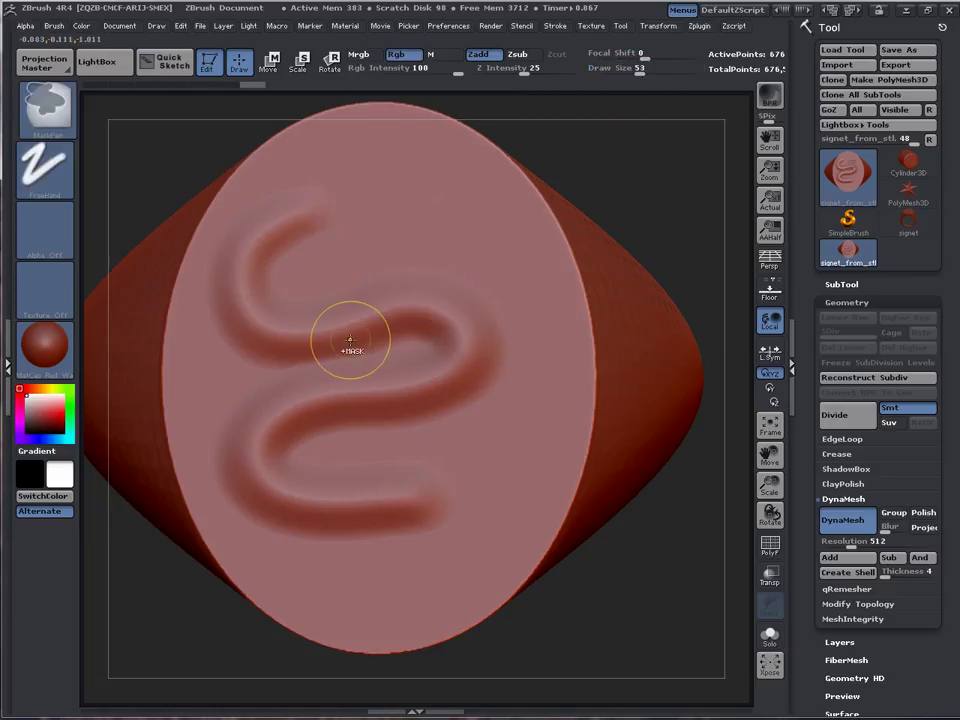
key("ctrl+z")
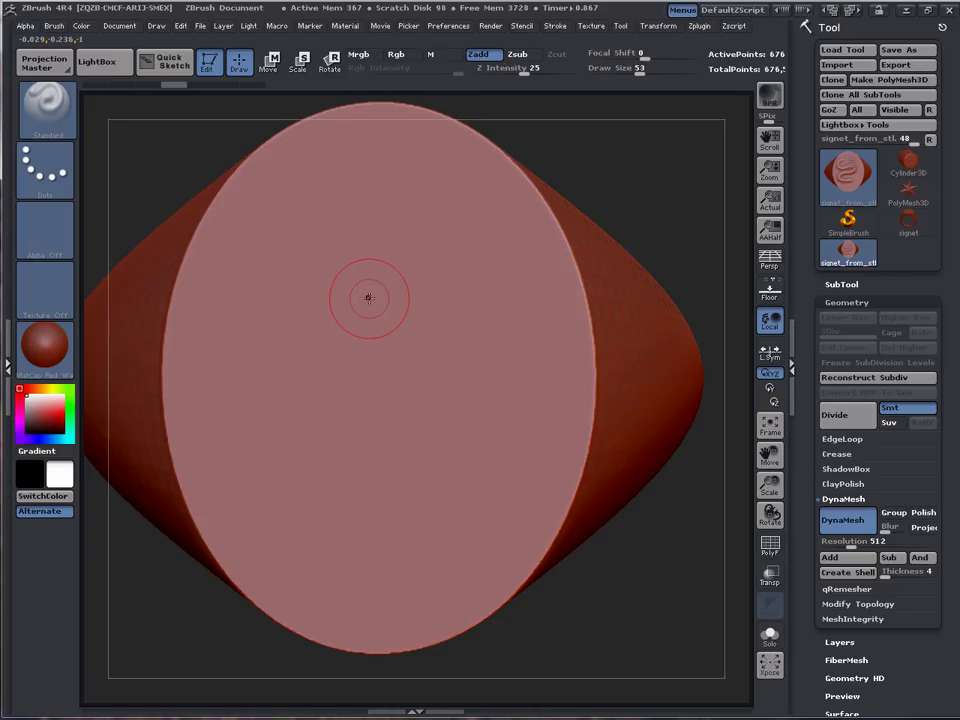
Try a smaller draw size with a test stroke on the oval face, and undo that stroke.
key("s")
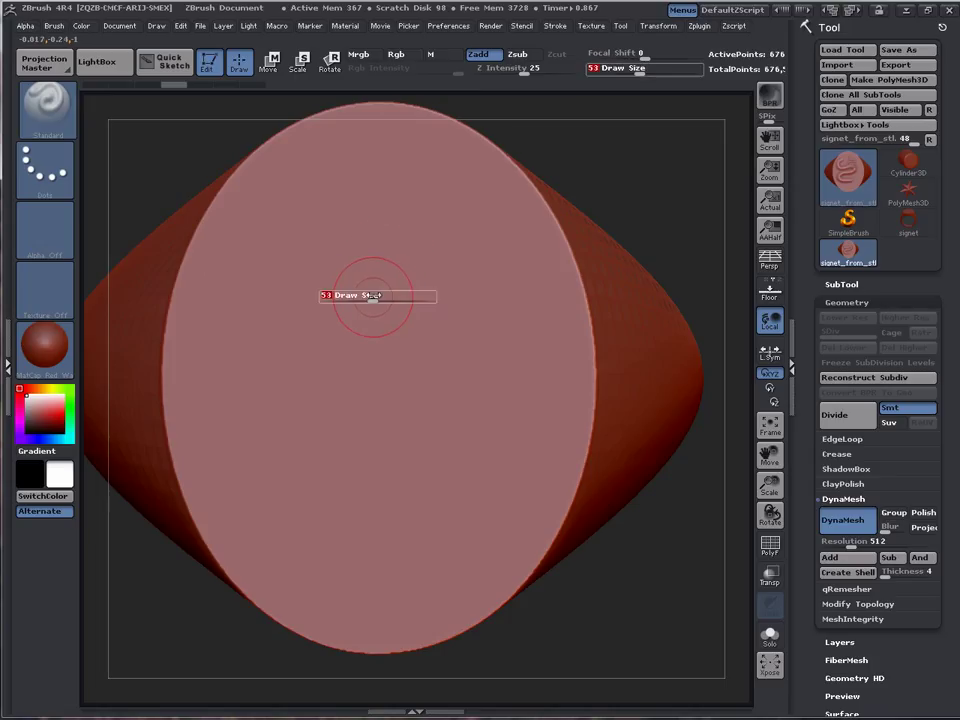
key("s")
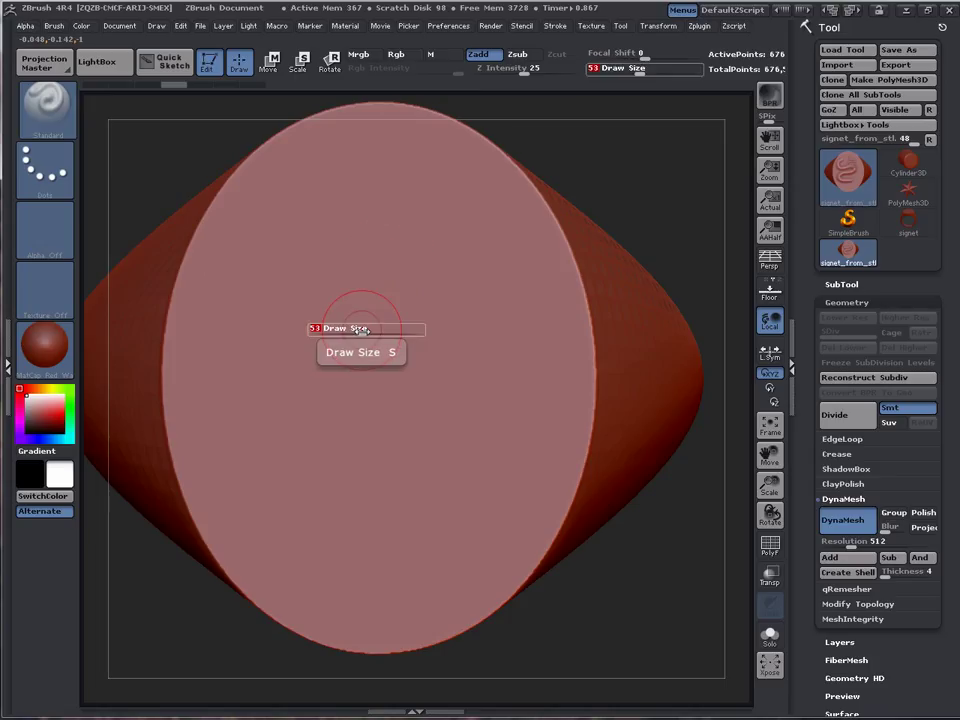
left_click_drag(360, 330, 343, 330)
mouse_move(338, 262)
left_mouse_down()
mouse_move(410, 330)
mouse_move(311, 390)
left_mouse_up()
key("ctrl+z")
Set the draw size to 41 and undo the thick S-shaped test stroke on the oval face.
key("s")
mouse_move(343, 272)
left_mouse_down()
mouse_move(376, 270)
mouse_move(300, 300)
mouse_move(340, 350)
mouse_move(444, 418)
mouse_move(308, 465)
mouse_move(417, 368)
mouse_move(309, 329)
mouse_move(369, 251)
mouse_move(313, 283)
left_mouse_up()
key("s")
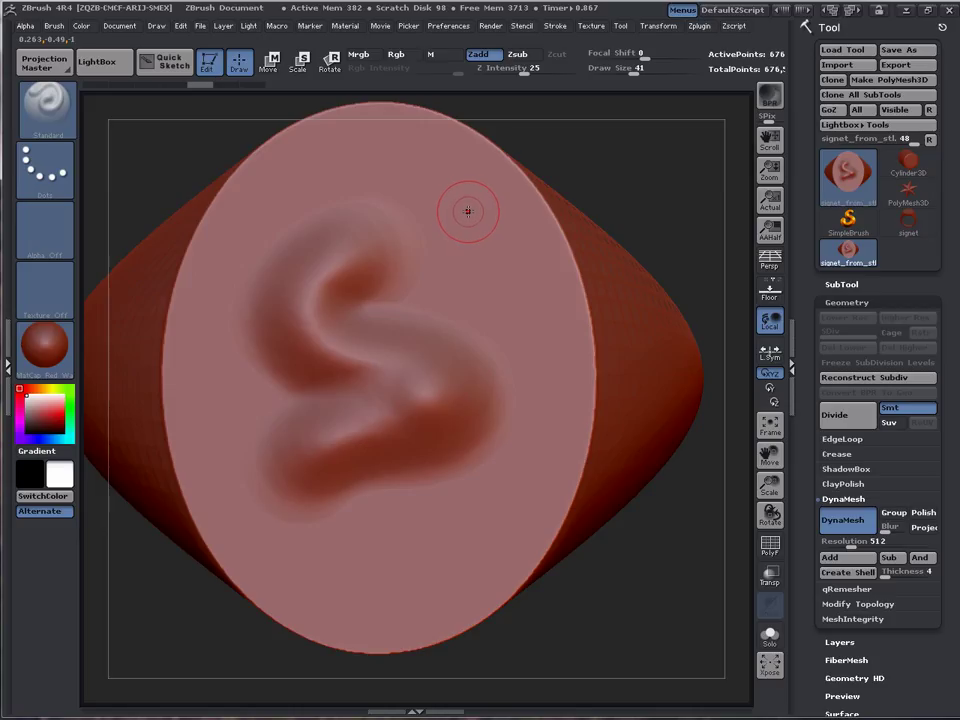
key("ctrl+z")
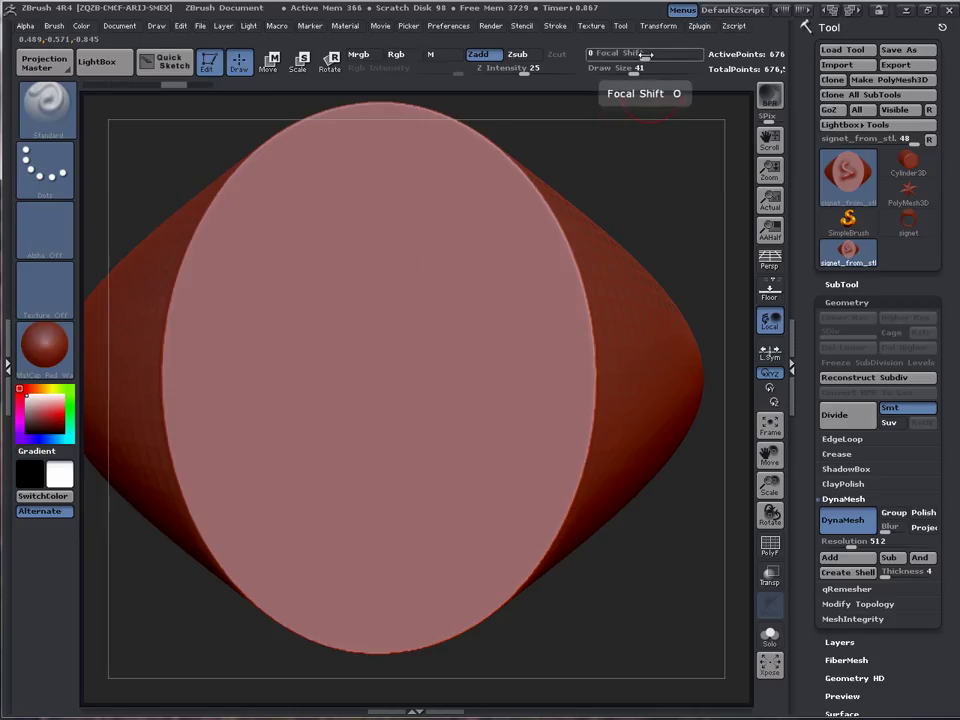
Set Focal Shift to -75 and sculpt a hard-edged S-shaped stroke down the oval face.
left_click_drag(641, 57, 633, 56)
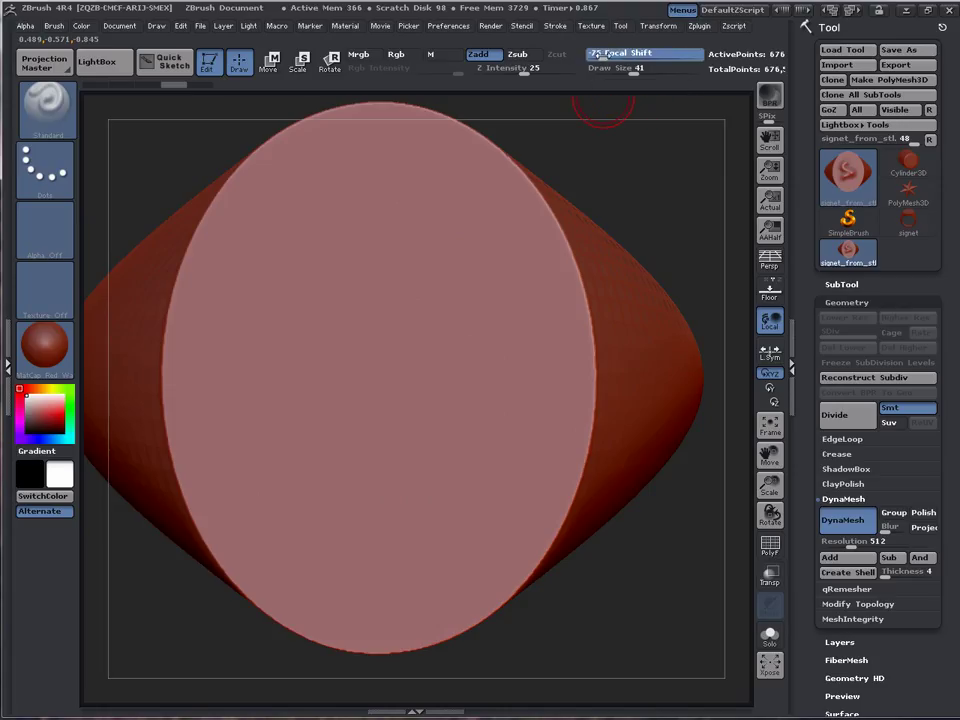
mouse_move(386, 224)
left_mouse_down()
mouse_move(328, 284)
mouse_move(343, 311)
mouse_move(317, 403)
mouse_move(252, 502)
left_mouse_up()
mouse_move(322, 457)
left_mouse_down()
mouse_move(395, 421)
mouse_move(330, 316)
mouse_move(322, 267)
mouse_move(389, 232)
mouse_move(323, 270)
mouse_move(381, 382)
mouse_move(260, 508)
left_mouse_up()
Set Focal Shift to 75, sculpt thin soft strokes beside the S-shaped one, and undo them.
left_click_drag(632, 58, 686, 58)
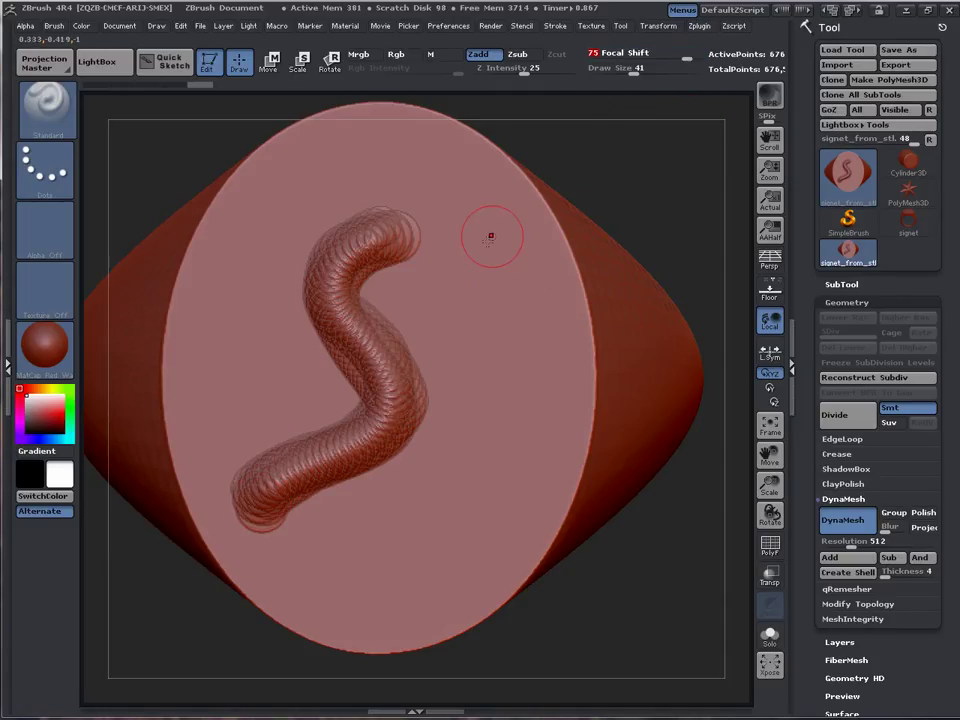
mouse_move(504, 222)
left_mouse_down()
mouse_move(446, 326)
mouse_move(452, 400)
mouse_move(326, 566)
mouse_move(464, 409)
mouse_move(487, 345)
left_mouse_up()
left_click_drag(477, 297, 510, 221)
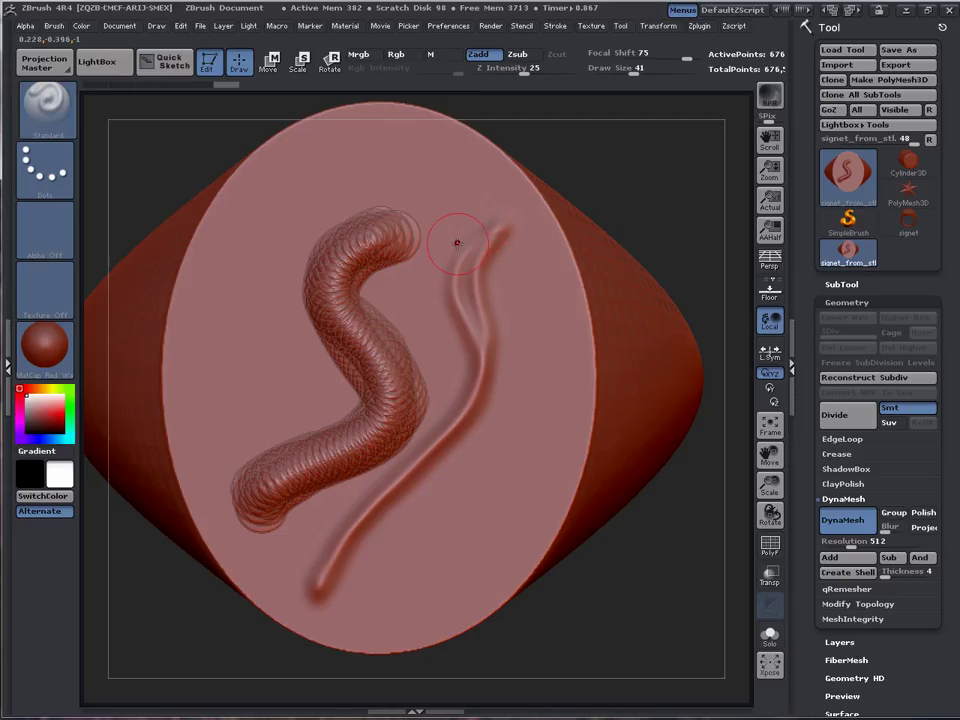
key("ctrl+z")
key("ctrl+z")
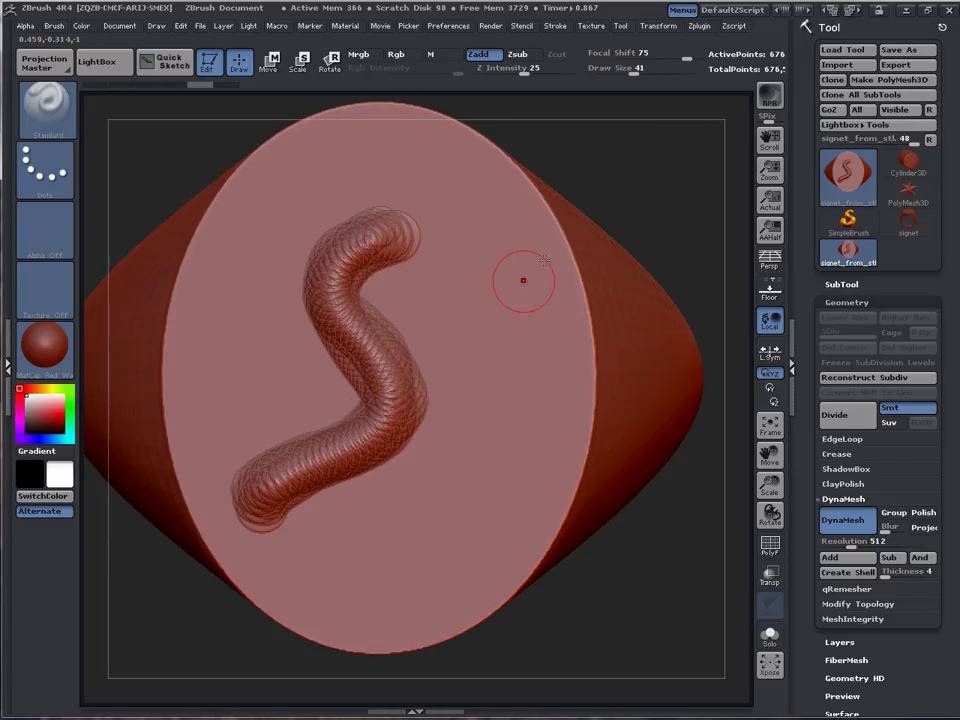
Set Focal Shift to -54, undo the hard-edged S-shaped stroke, and sculpt a new winding stroke on the oval face.
left_click_drag(660, 53, 608, 53)
key("ctrl+z")
mouse_move(377, 214)
left_mouse_down()
mouse_move(322, 395)
mouse_move(252, 490)
mouse_move(290, 450)
mouse_move(323, 353)
mouse_move(400, 222)
mouse_move(315, 420)
mouse_move(265, 464)
mouse_move(300, 424)
mouse_move(398, 222)
left_mouse_up()
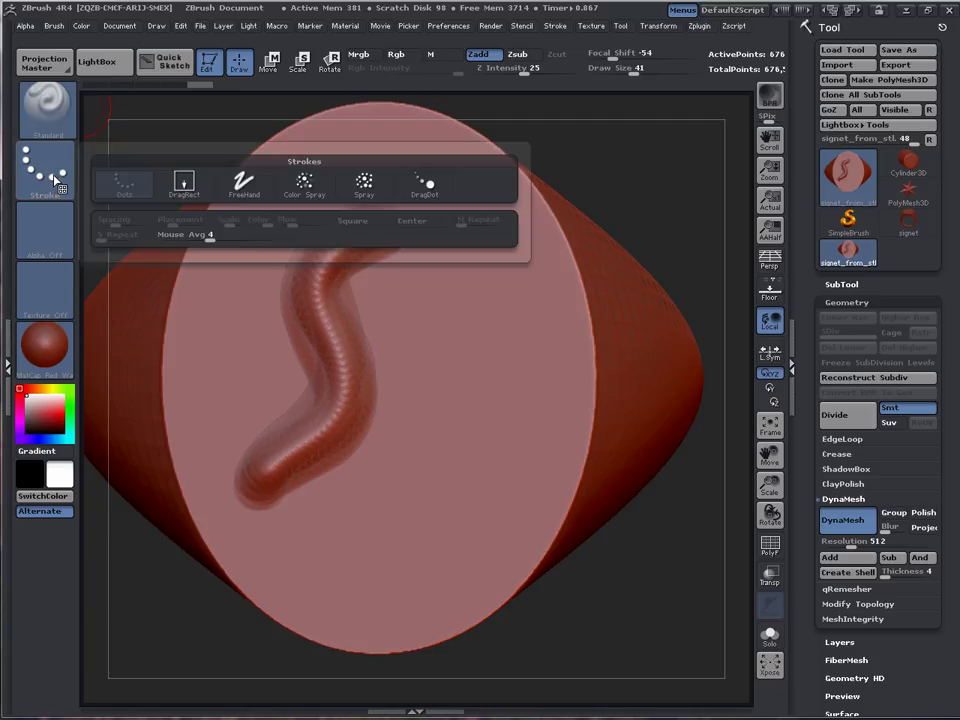
Switch the stroke type to FreeHand and sculpt a second curved stroke beside the first one.
left_click(254, 195)
mouse_move(495, 288)
left_mouse_down()
mouse_move(443, 341)
mouse_move(400, 450)
mouse_move(271, 563)
left_mouse_up()
mouse_move(437, 344)
left_mouse_down()
mouse_move(493, 287)
mouse_move(432, 345)
mouse_move(395, 464)
mouse_move(308, 549)
left_mouse_up()
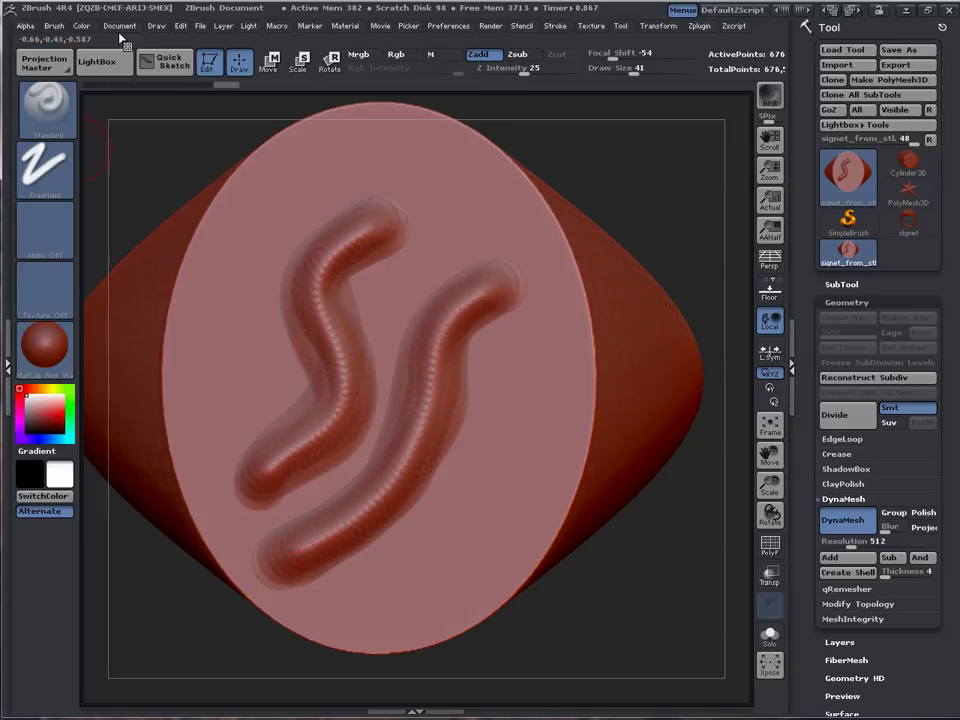
Read the Mouse Avg help, raise Mouse Avg well above 4, and try a third stroke on the oval face, undoing it.
left_click(556, 27)
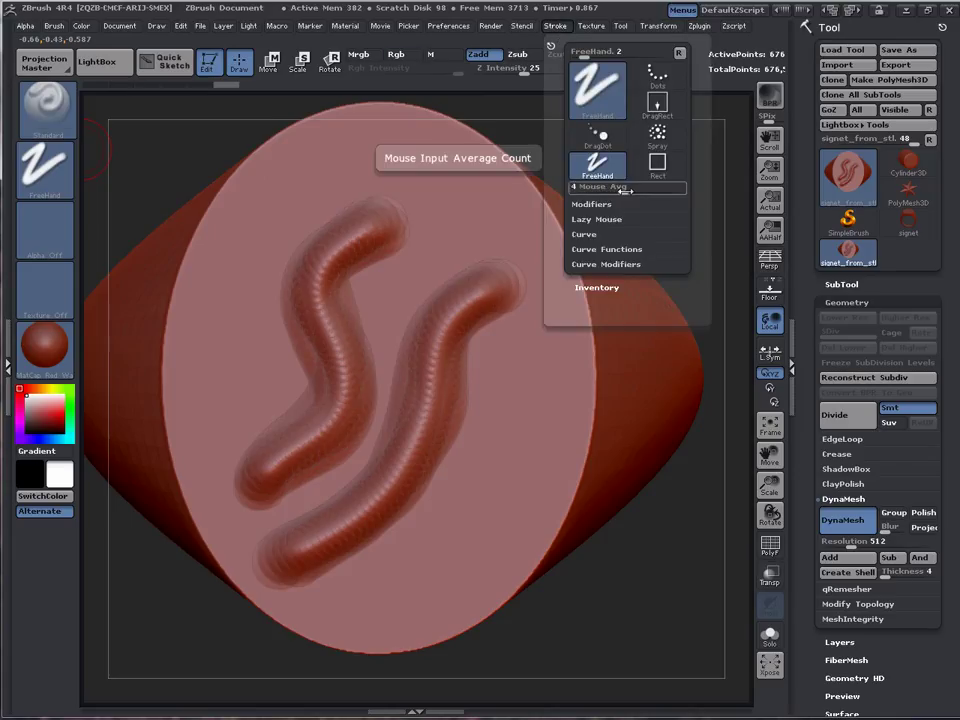
key("ctrl")
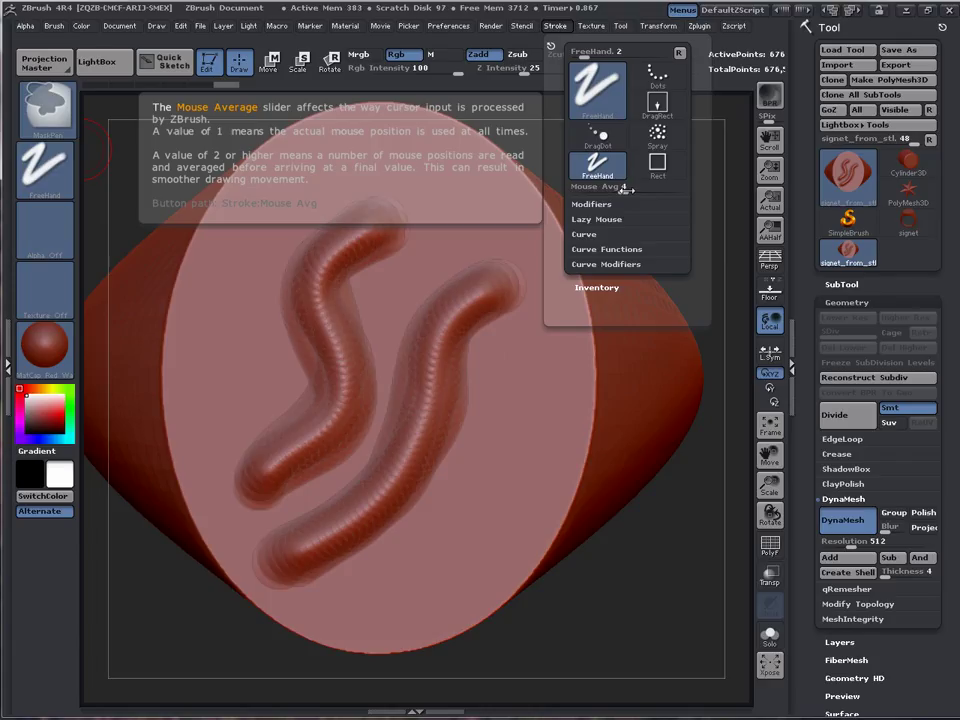
left_click_drag(624, 189, 684, 189)
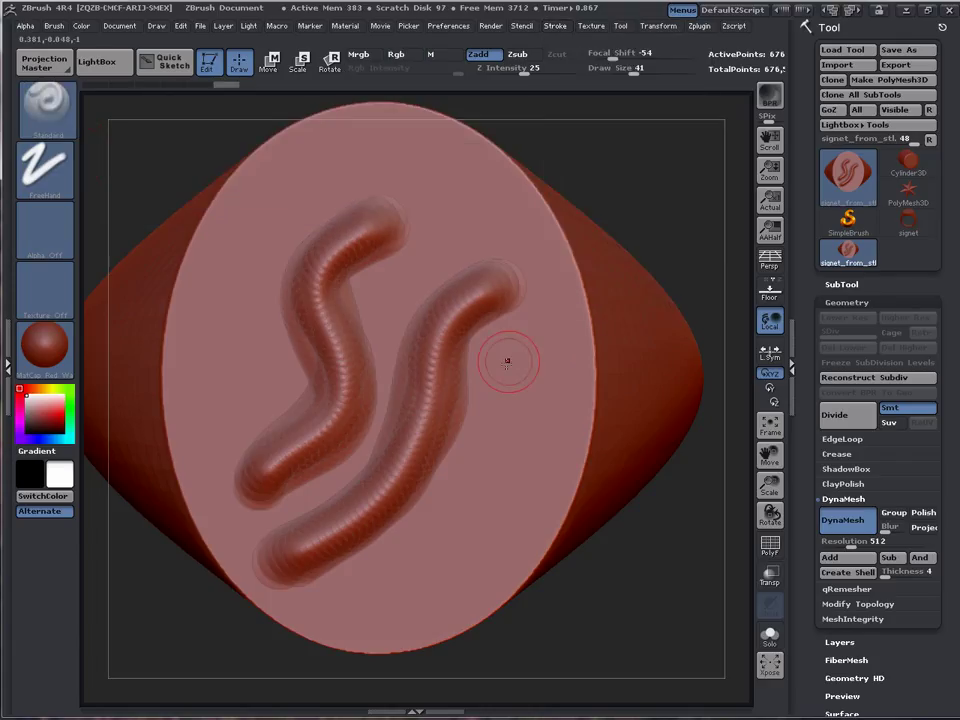
mouse_move(493, 385)
left_mouse_down()
mouse_move(452, 510)
mouse_move(429, 540)
left_mouse_up()
key("ctrl+z")
Set Mouse Avg to 1, sculpt a test stroke along the lower part of the oval face, and undo it.
left_click(556, 26)
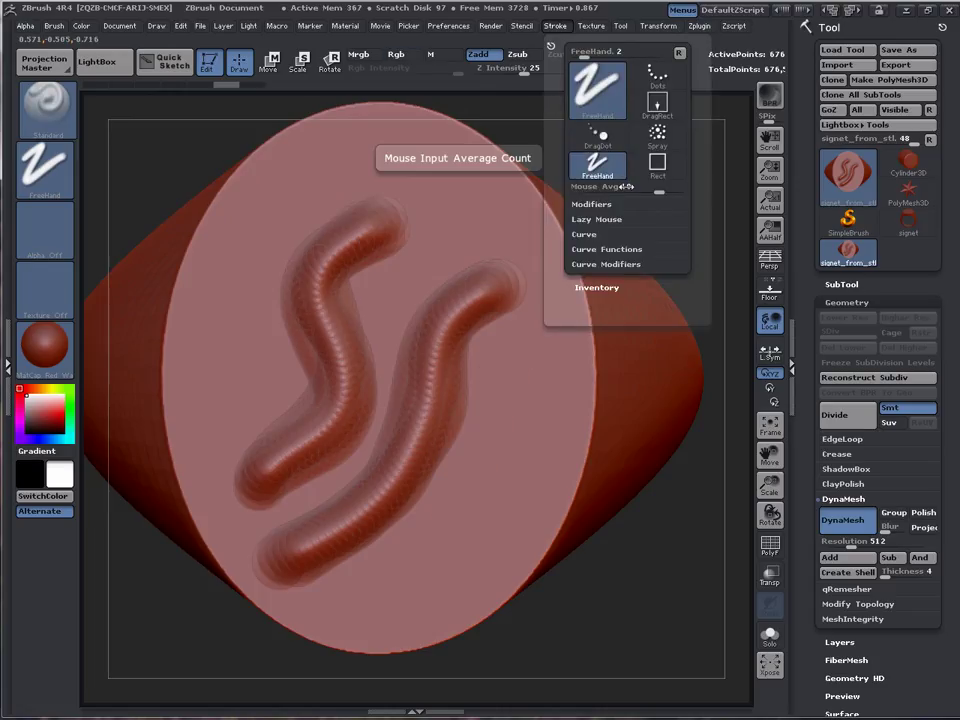
left_click_drag(627, 188, 588, 188)
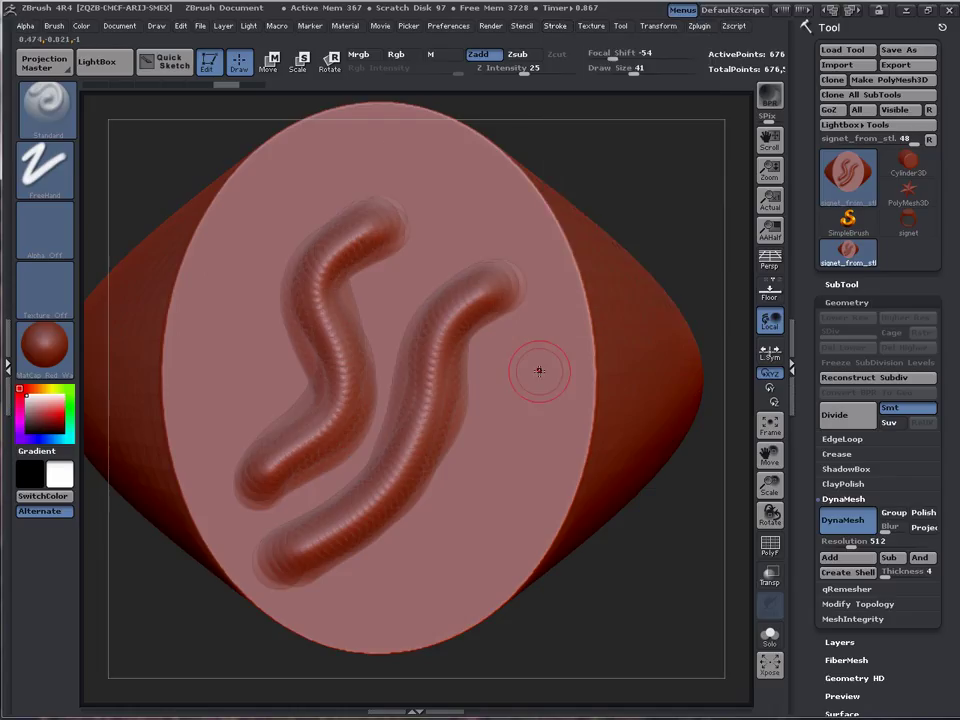
mouse_move(533, 385)
left_mouse_down()
mouse_move(428, 532)
mouse_move(345, 609)
left_mouse_up()
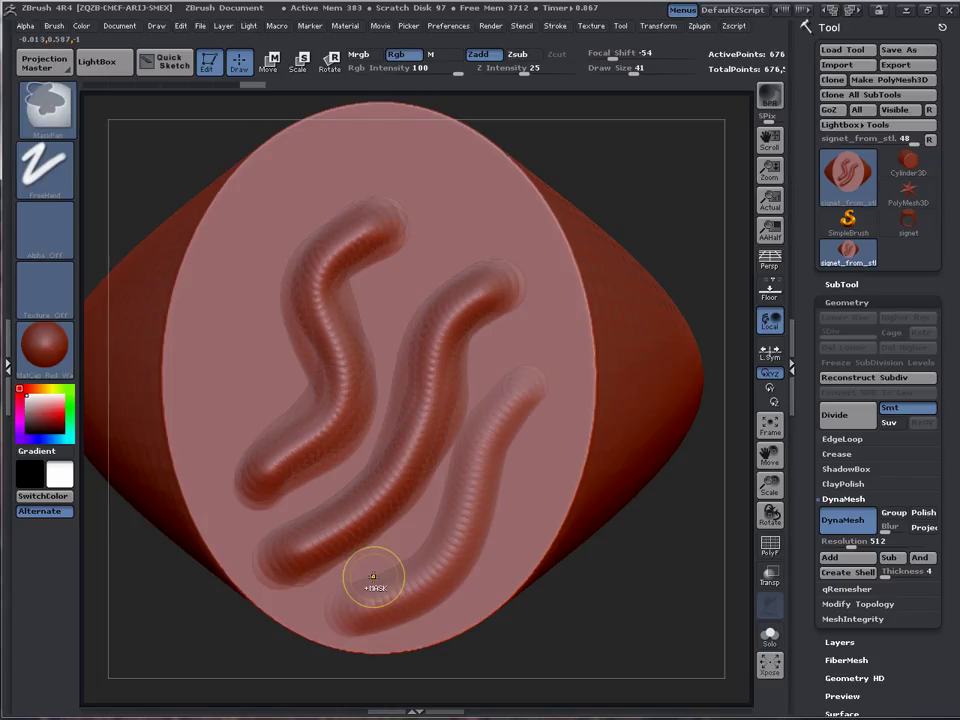
key("ctrl+z")
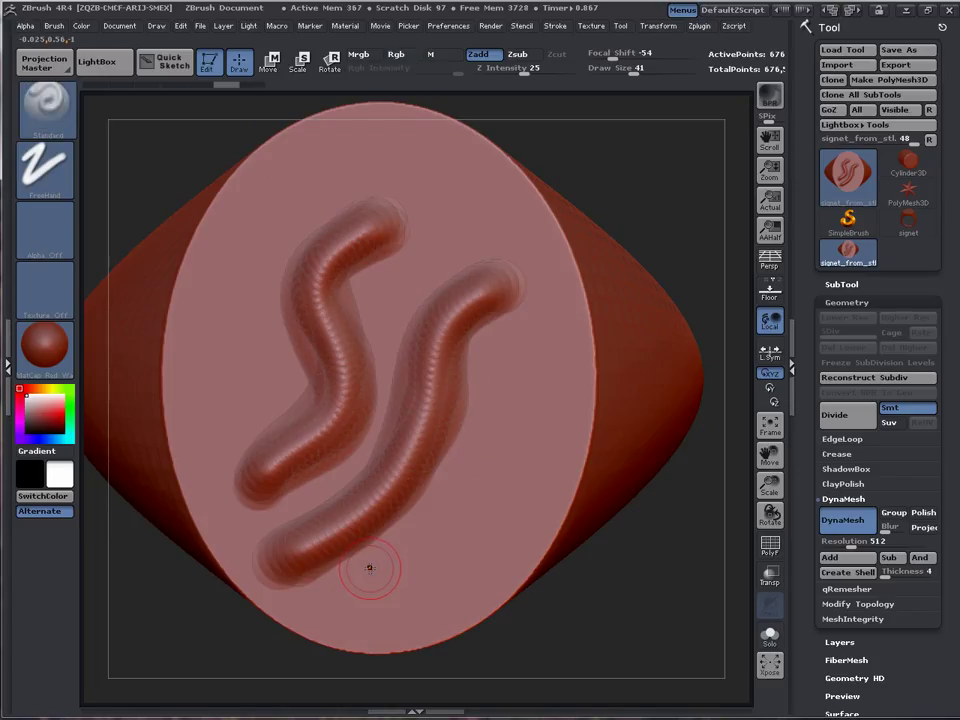
Read the help note for the FreeHand stroke type and undo the two remaining test strokes on the oval face.
key("ctrl")
mouse_move(40, 178)
key("ctrl+z")
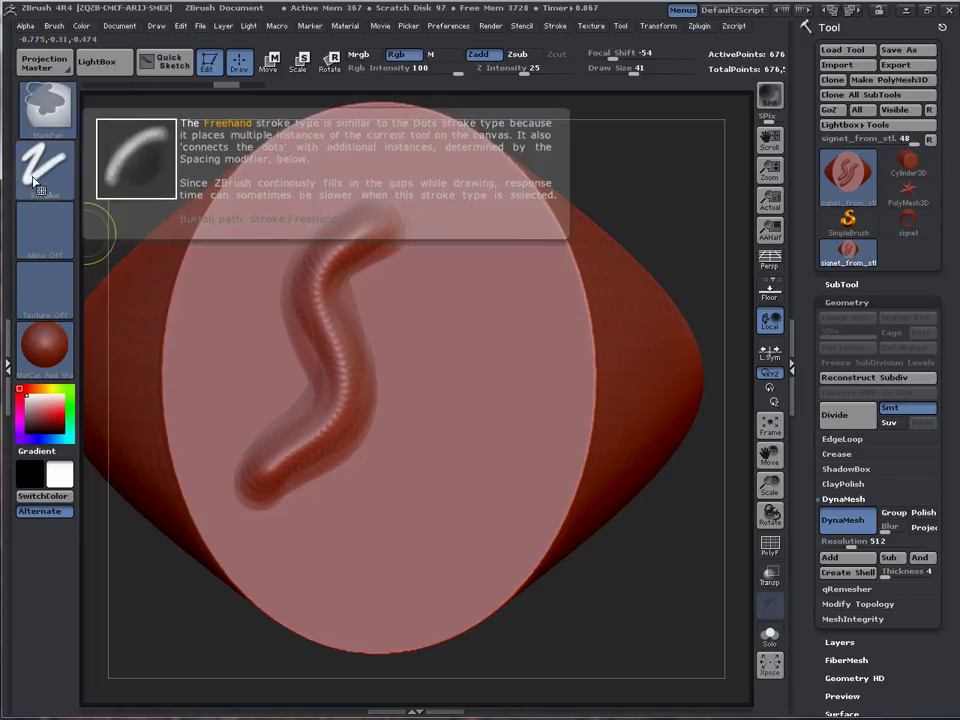
key("ctrl+z")
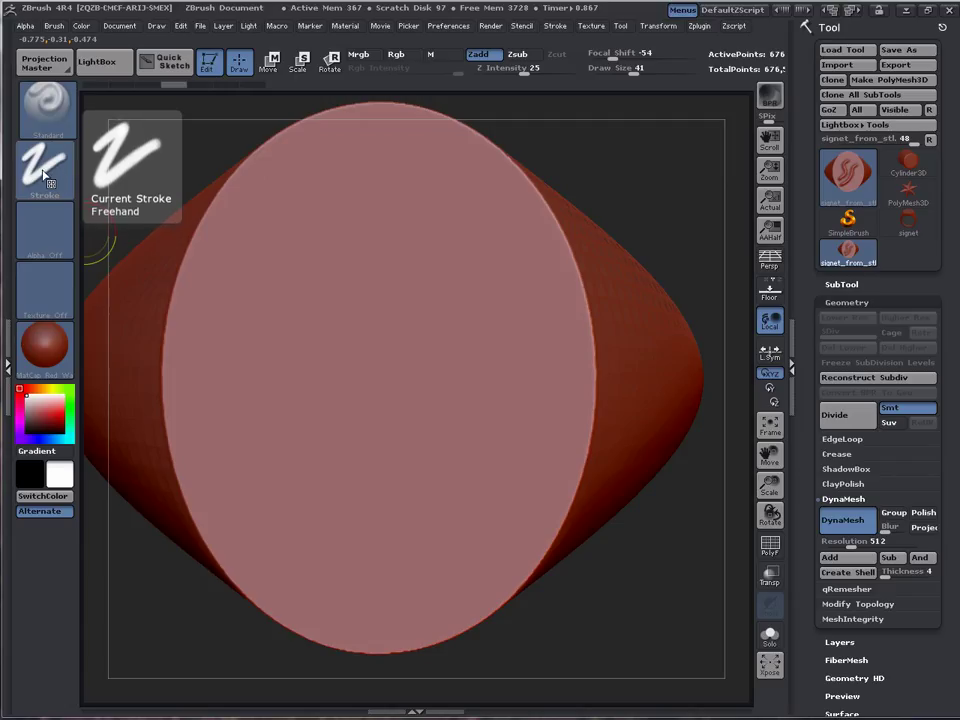
Set the Mouse Avg value of the FreeHand stroke to 4.
left_click(42, 168)
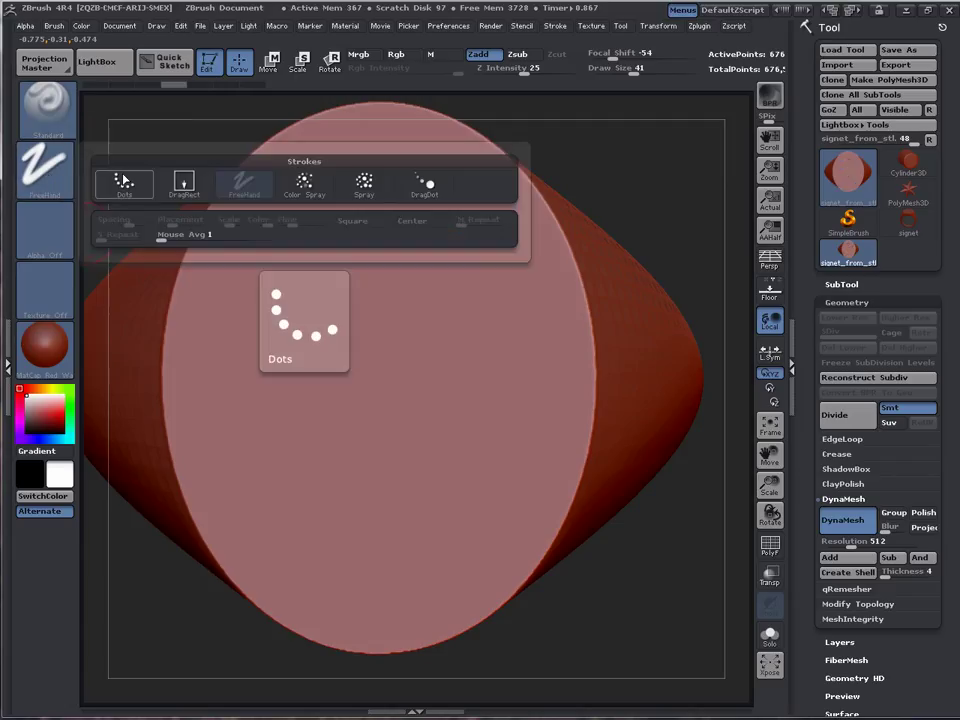
left_click(42, 168)
left_click(170, 234)
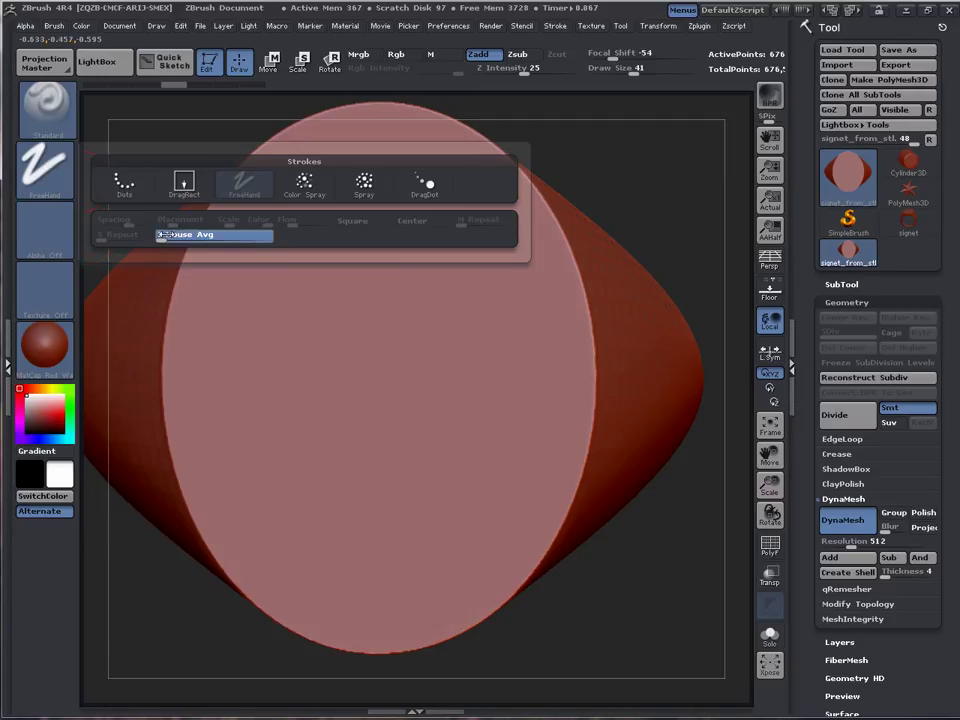
type("4")
key("Return")
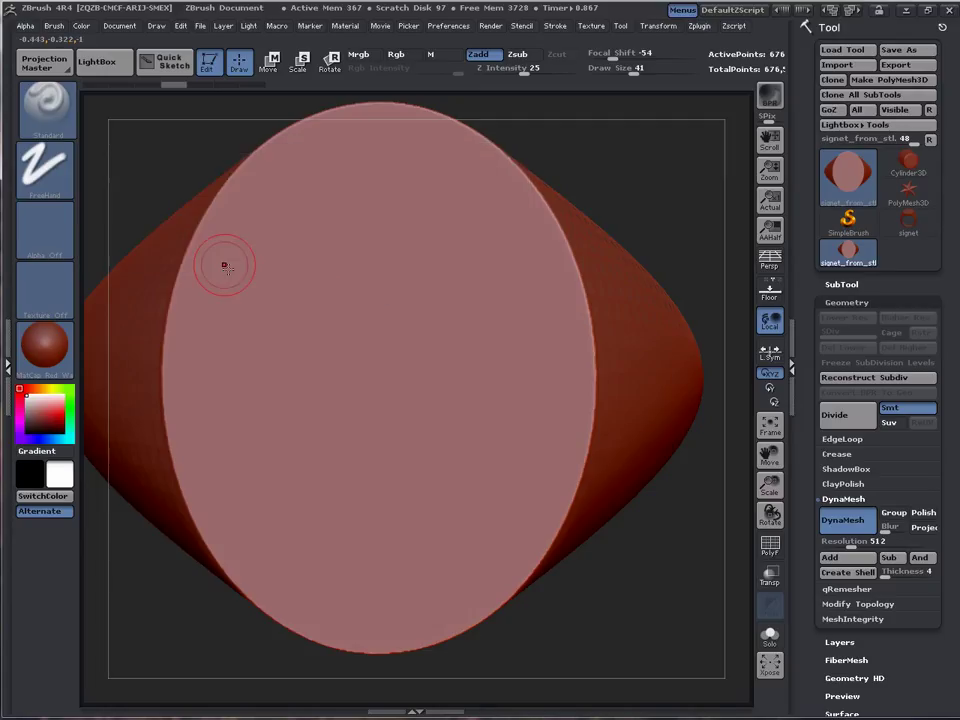
Set the Focal Shift to 0, sculpt a curved test stroke on the oval face, and undo it.
left_click(628, 54)
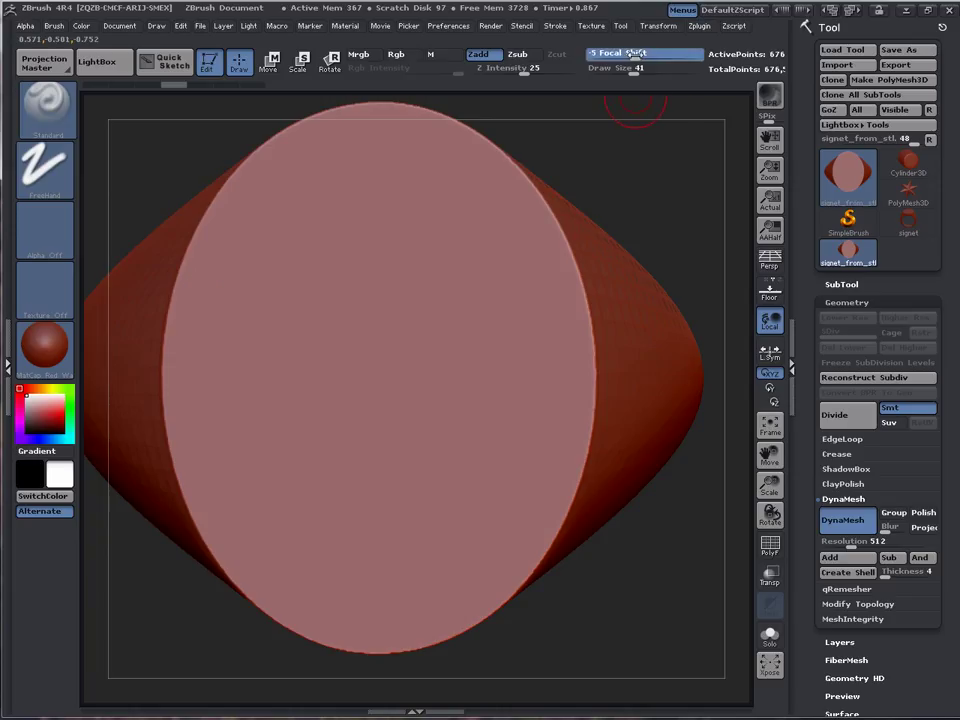
type("0")
key("Return")
mouse_move(375, 235)
left_mouse_down()
mouse_move(345, 275)
mouse_move(280, 505)
left_mouse_up()
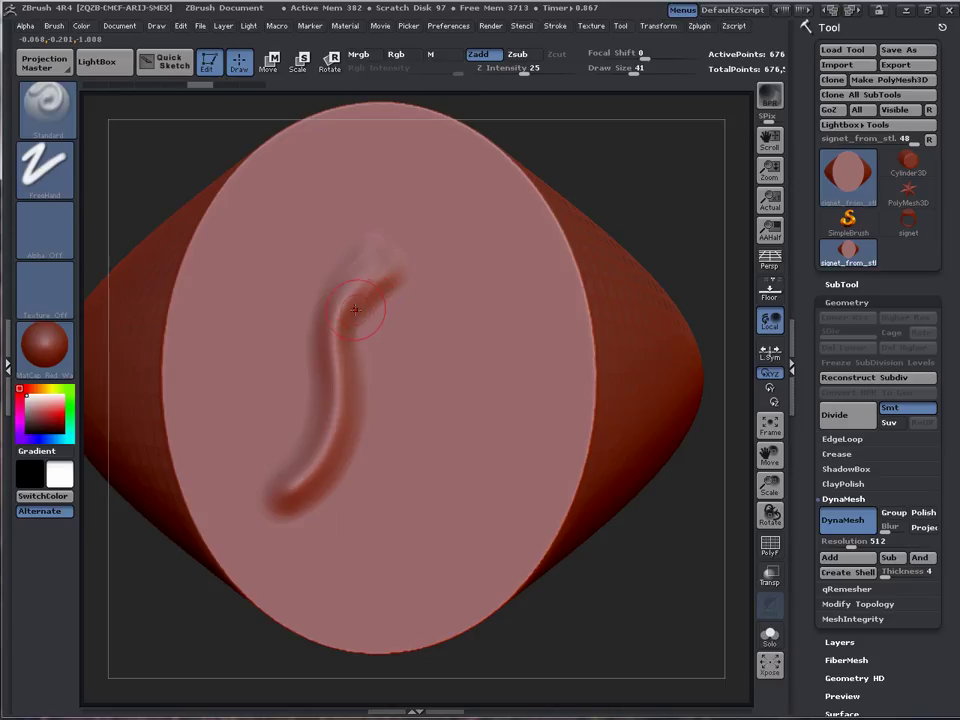
key("ctrl+z")
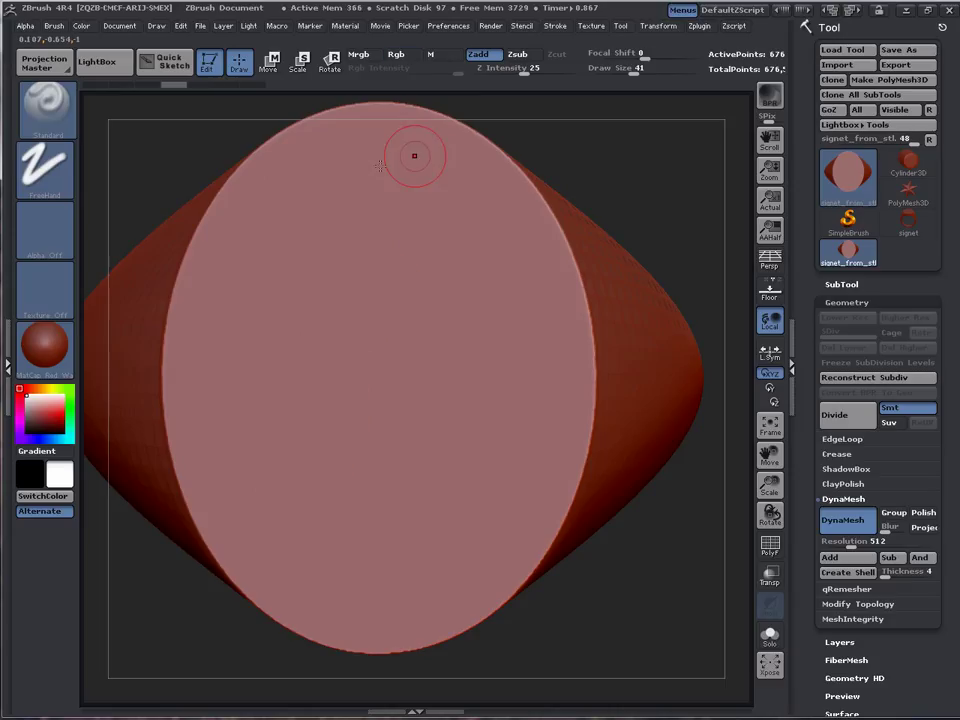
Lower the Focal Shift to -75 and sculpt a long S-shaped test stroke down the oval face.
left_click_drag(643, 58, 598, 57)
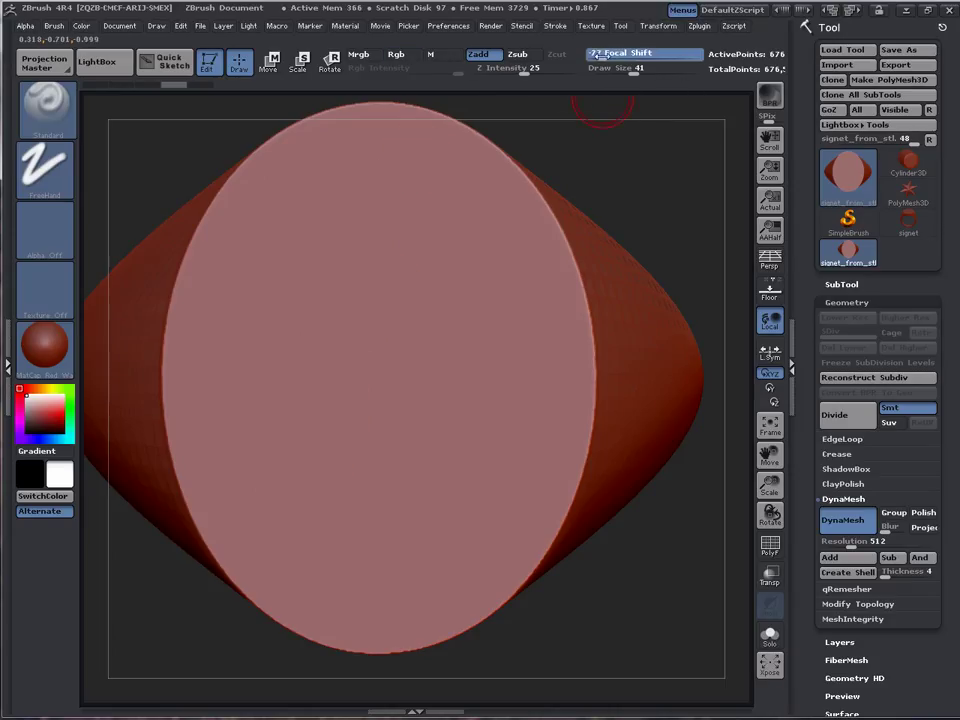
mouse_move(345, 199)
left_mouse_down()
mouse_move(343, 400)
mouse_move(270, 548)
left_mouse_up()
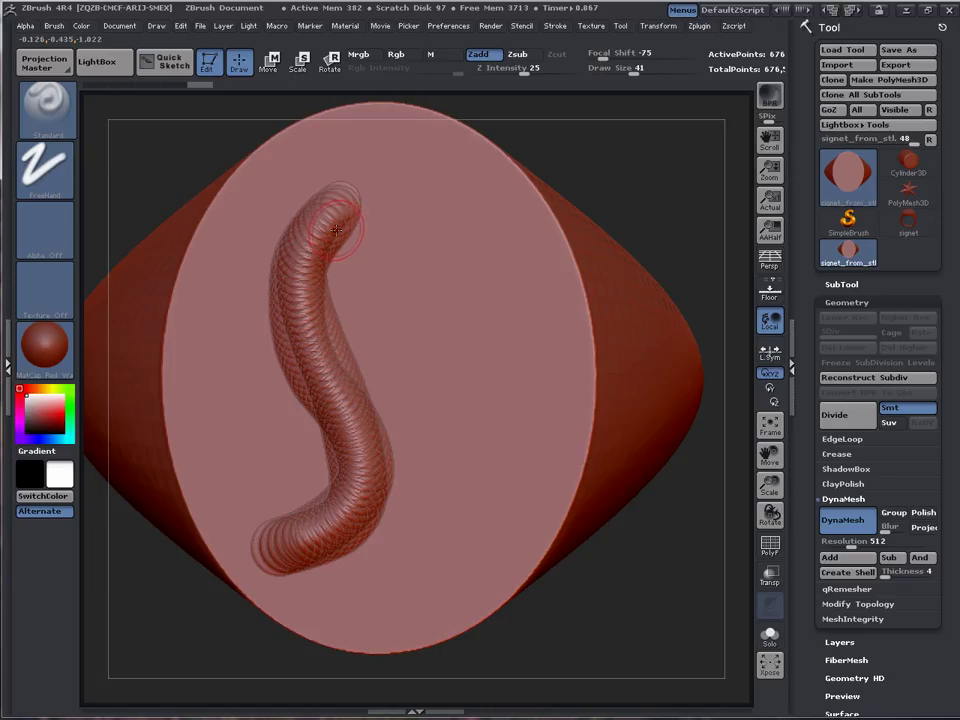
Smooth the S-shaped stroke along its full length with the Smooth brush, and undo both the smoothing and the stroke.
key("shift")
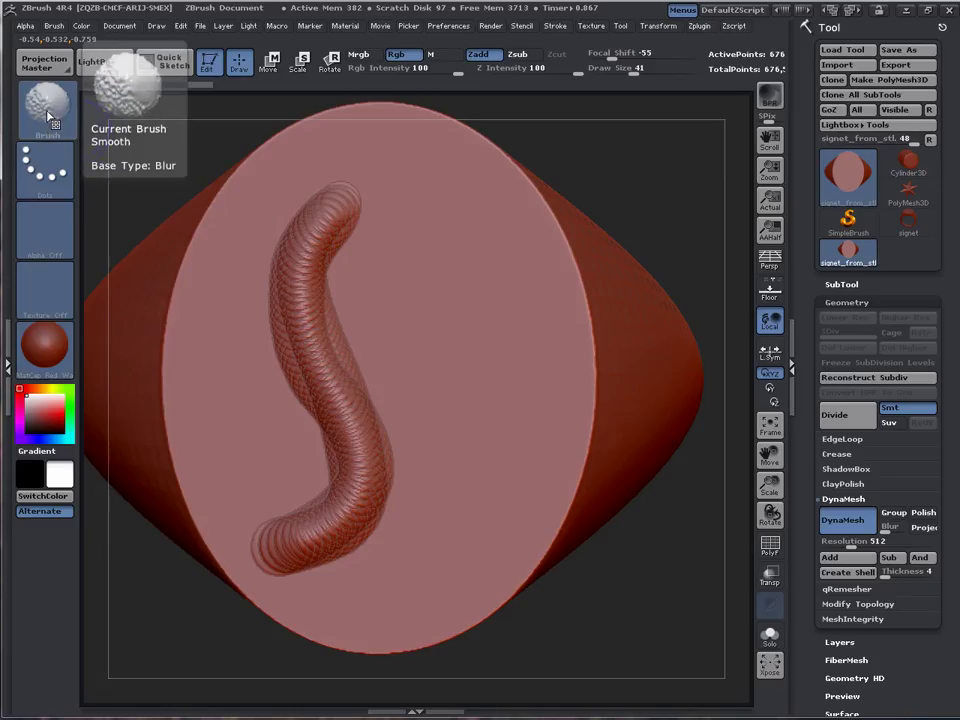
mouse_move(310, 163)
left_mouse_down()
mouse_move(321, 204)
mouse_move(332, 204)
mouse_move(312, 236)
left_mouse_up()
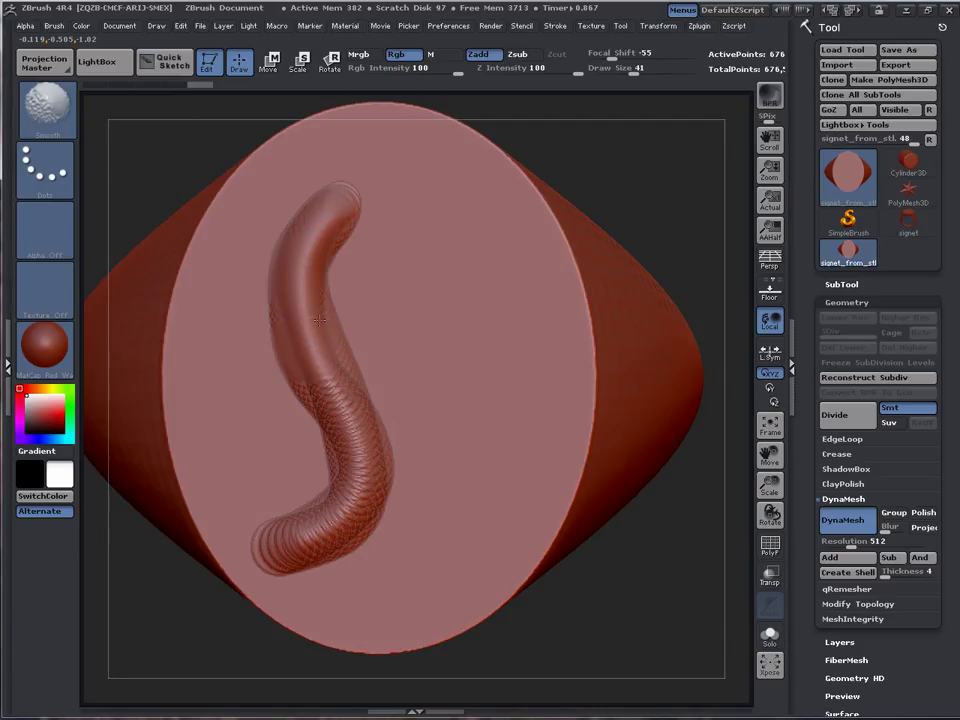
mouse_move(301, 357)
left_mouse_down()
mouse_move(338, 422)
mouse_move(320, 535)
left_mouse_up()
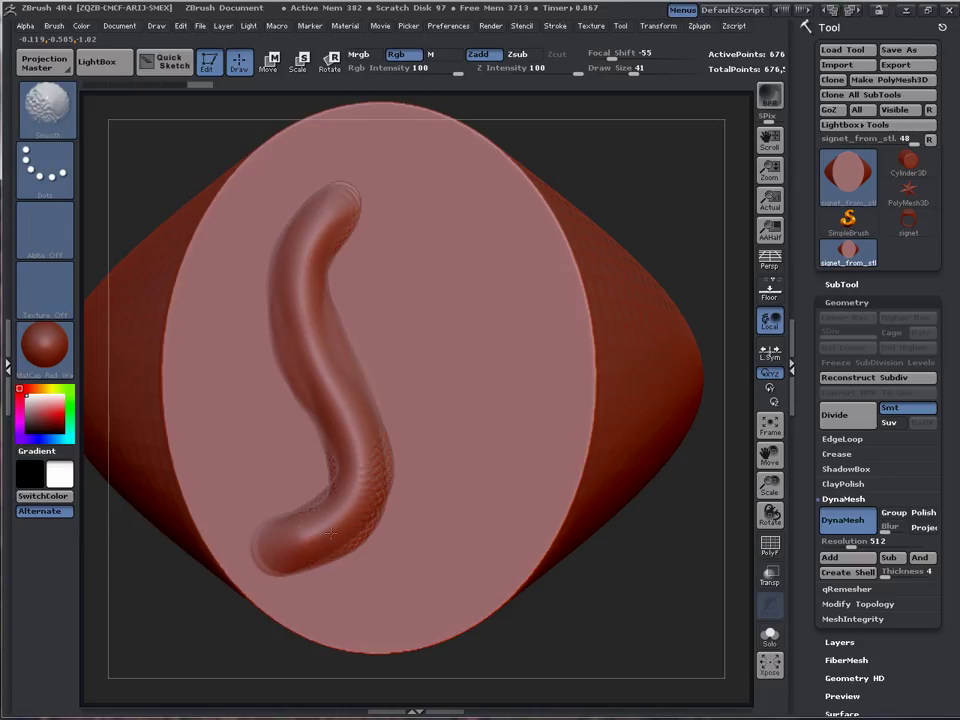
left_click_drag(356, 484, 371, 394, "shift")
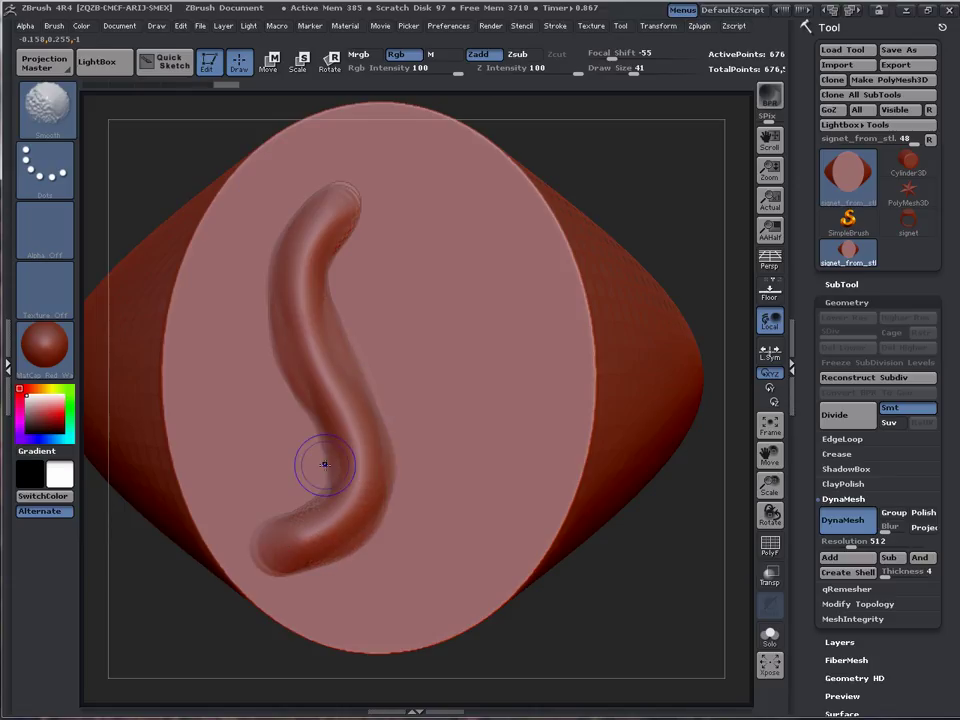
key("ctrl+z")
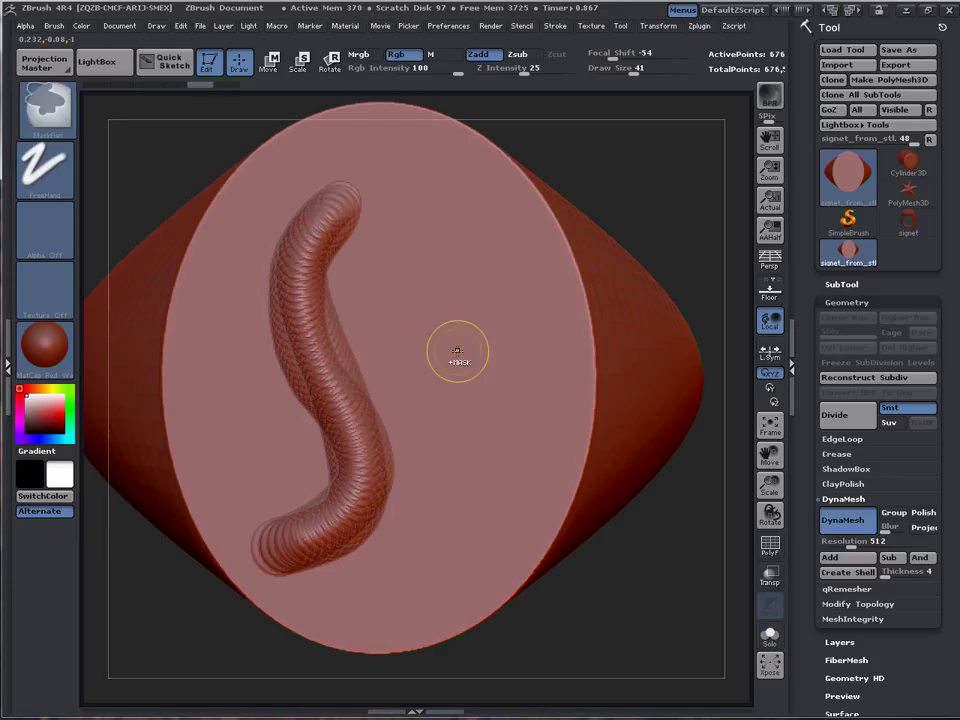
key("ctrl+z")
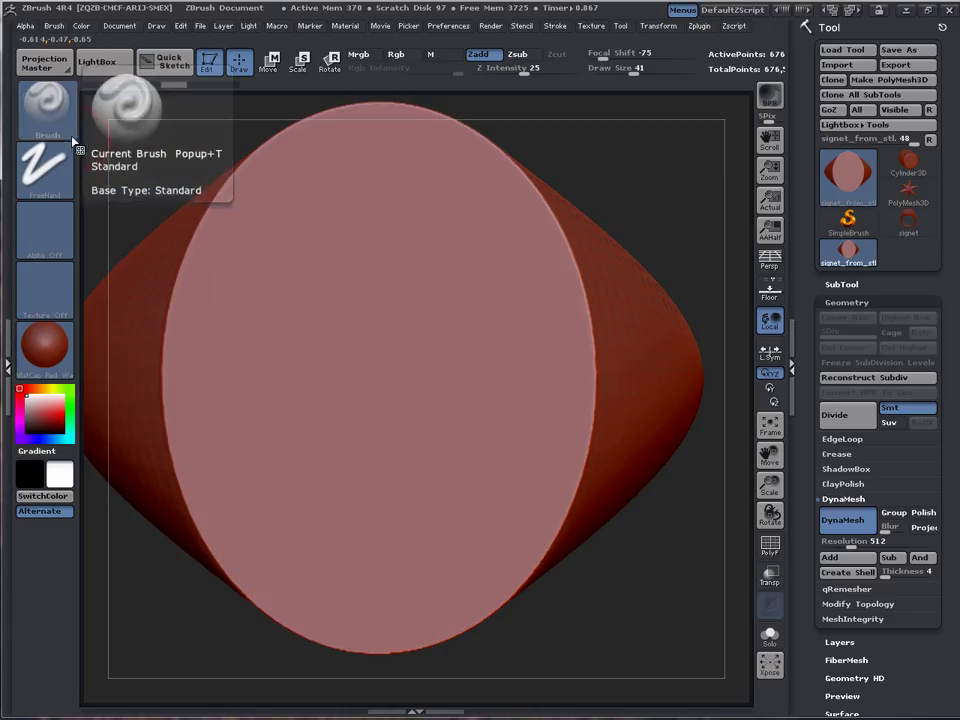
Select the ClayBuildup brush and build up a raised lump on the oval face of the ring.
left_click(47, 118)
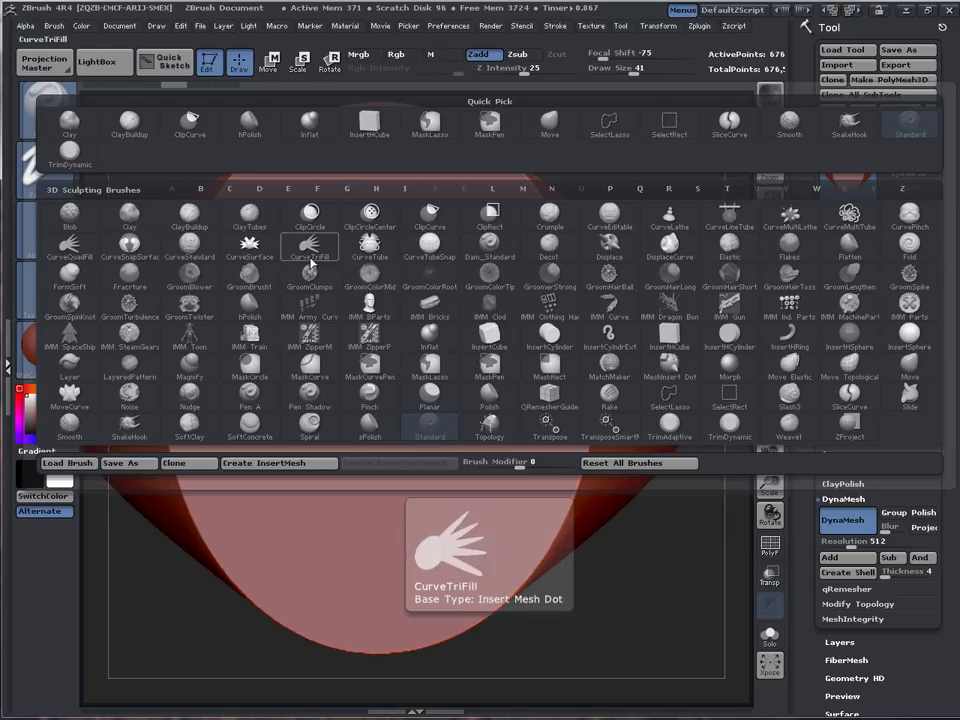
left_click(189, 221)
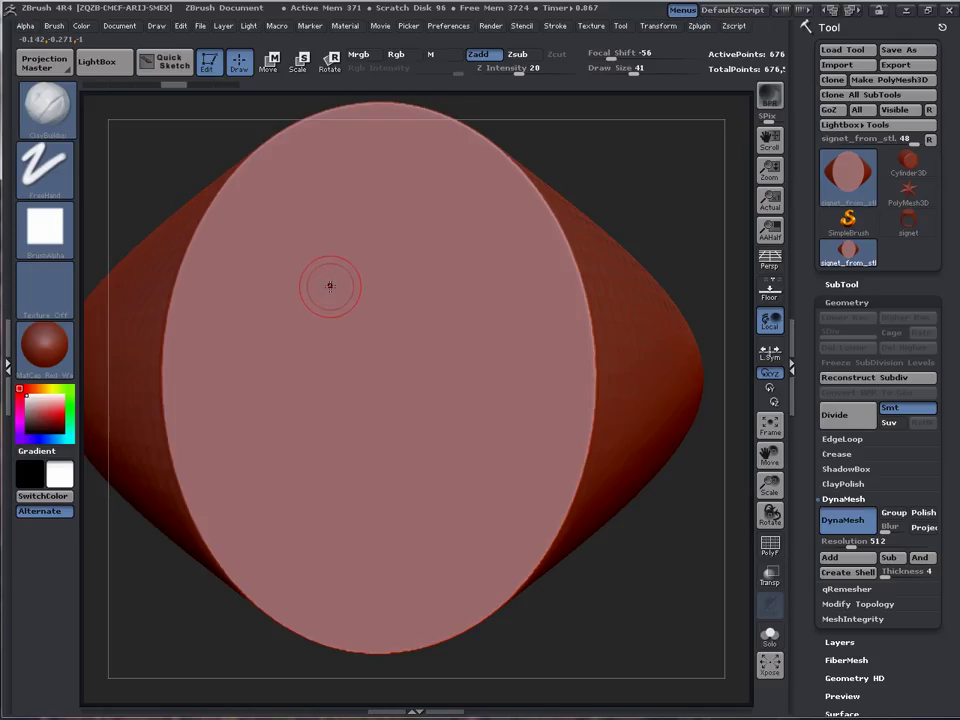
mouse_move(318, 262)
left_mouse_down()
mouse_move(272, 282)
mouse_move(267, 302)
mouse_move(300, 285)
mouse_move(262, 305)
mouse_move(320, 320)
mouse_move(317, 297)
mouse_move(290, 285)
mouse_move(262, 290)
mouse_move(262, 318)
mouse_move(298, 332)
left_mouse_up()
mouse_move(640, 600)
left_mouse_down()
mouse_move(677, 555)
mouse_move(632, 535)
left_mouse_up()
mouse_move(272, 271)
left_mouse_down()
mouse_move(260, 298)
mouse_move(284, 326)
mouse_move(258, 282)
mouse_move(305, 280)
mouse_move(353, 333)
mouse_move(200, 255)
mouse_move(230, 280)
mouse_move(324, 289)
mouse_move(290, 270)
mouse_move(250, 300)
mouse_move(300, 360)
mouse_move(335, 333)
left_mouse_up()
Smooth the built-up lump on the oval face and undo the ClayBuildup and smoothing strokes.
key("shift")
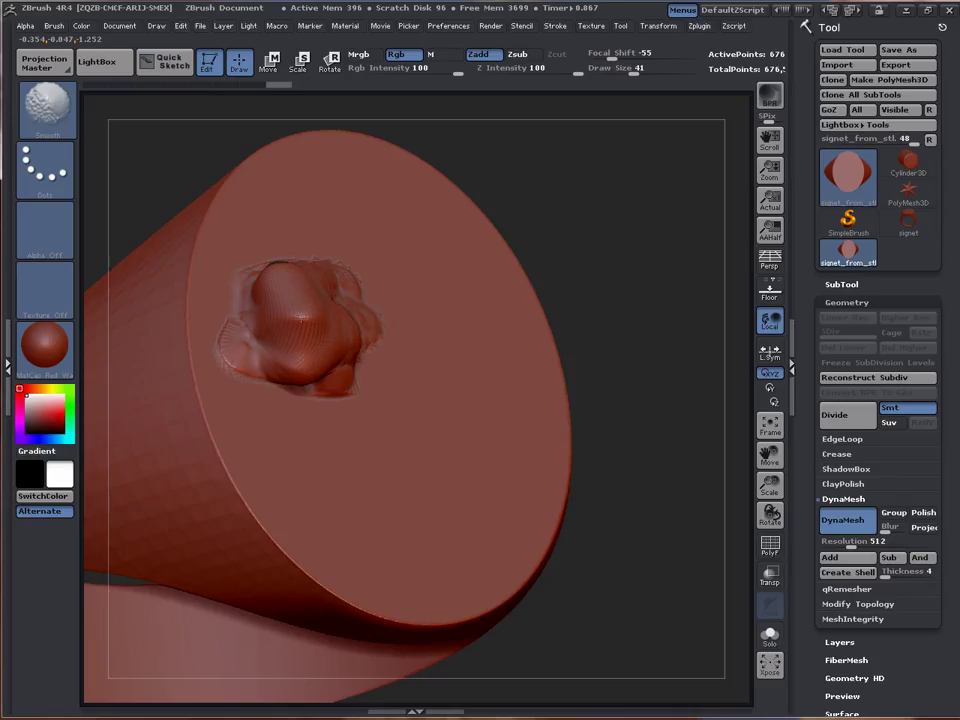
left_click_drag(297, 283, 291, 275)
mouse_move(630, 279)
left_mouse_down()
mouse_move(626, 317)
mouse_move(611, 319)
left_mouse_up()
key("shift")
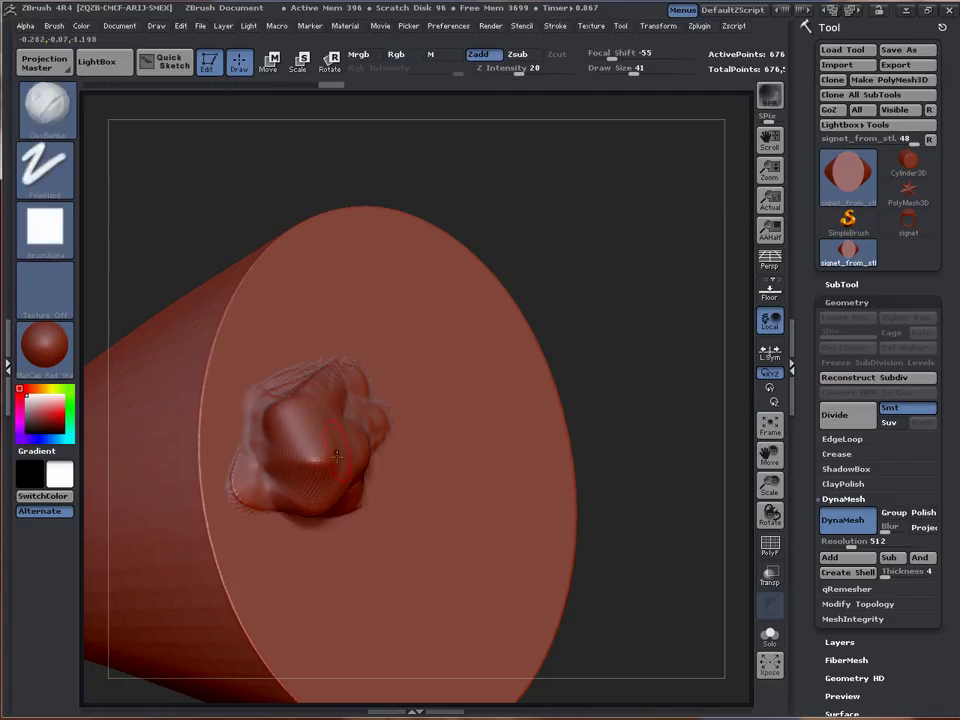
mouse_move(465, 226)
left_mouse_down()
mouse_move(628, 259)
mouse_move(593, 224)
mouse_move(617, 229)
left_mouse_up()
key("ctrl")
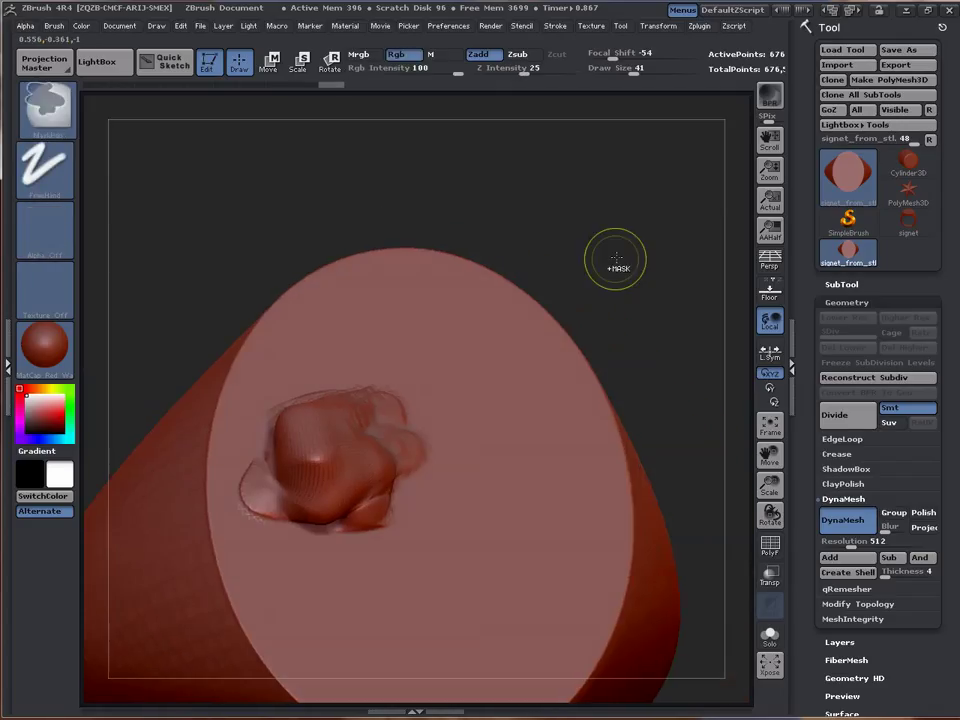
key("ctrl+z")
key("ctrl+z")
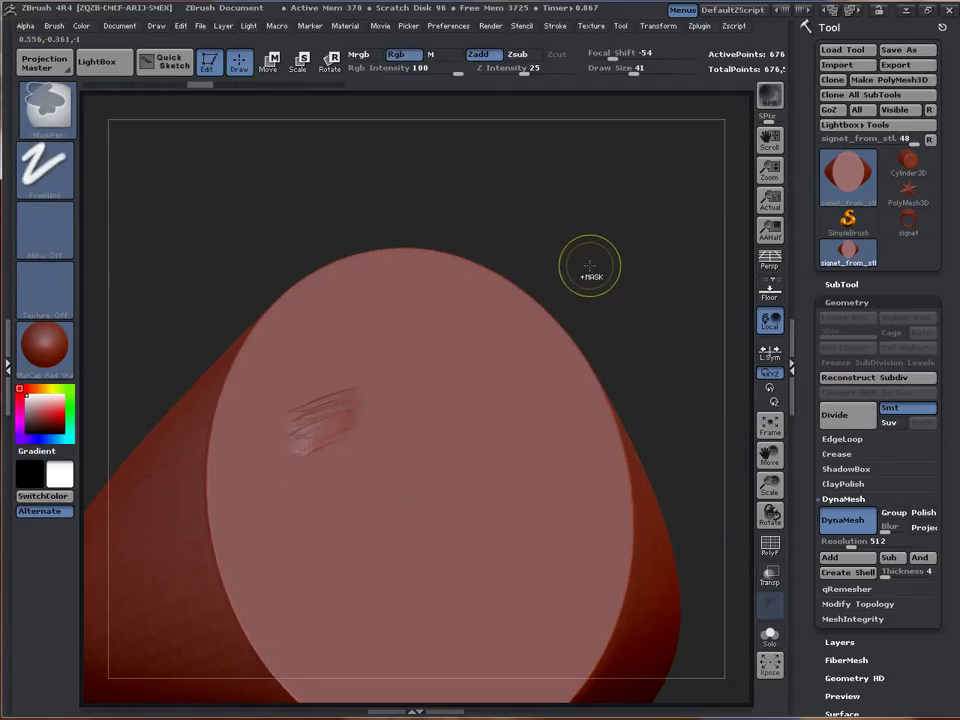
Build up a low patch on the oval face with the Clay brush and undo all of its strokes.
mouse_move(598, 258)
left_mouse_down()
mouse_move(585, 274)
mouse_move(579, 221)
mouse_move(199, 203)
mouse_move(76, 137)
left_mouse_up()
left_click(48, 112)
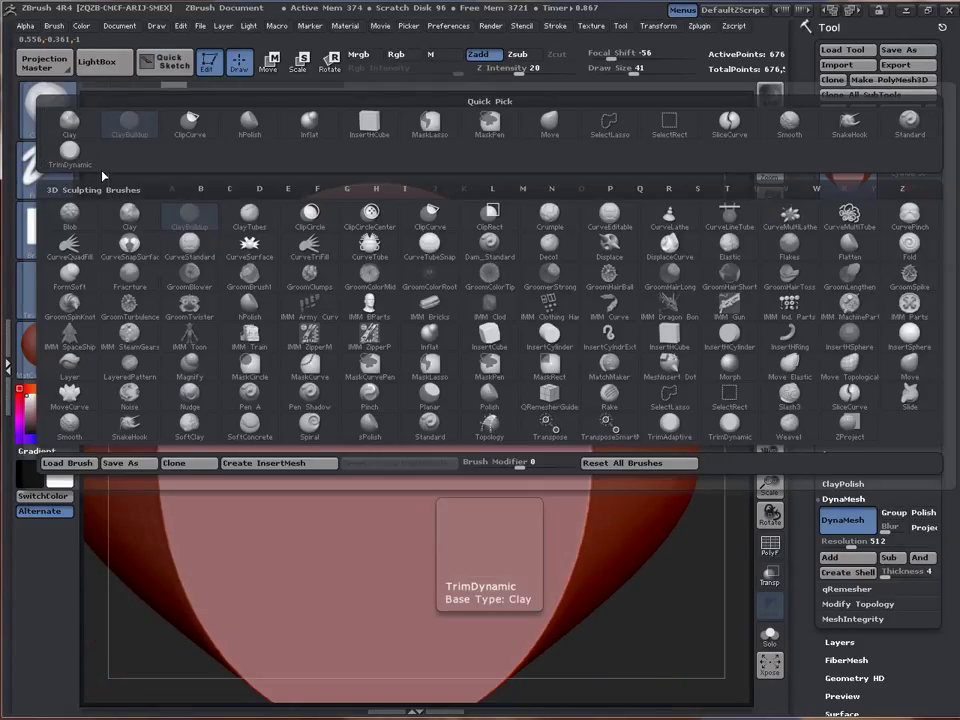
left_click(131, 215)
mouse_move(309, 377)
left_mouse_down()
mouse_move(268, 380)
mouse_move(324, 415)
mouse_move(301, 457)
mouse_move(337, 510)
left_mouse_up()
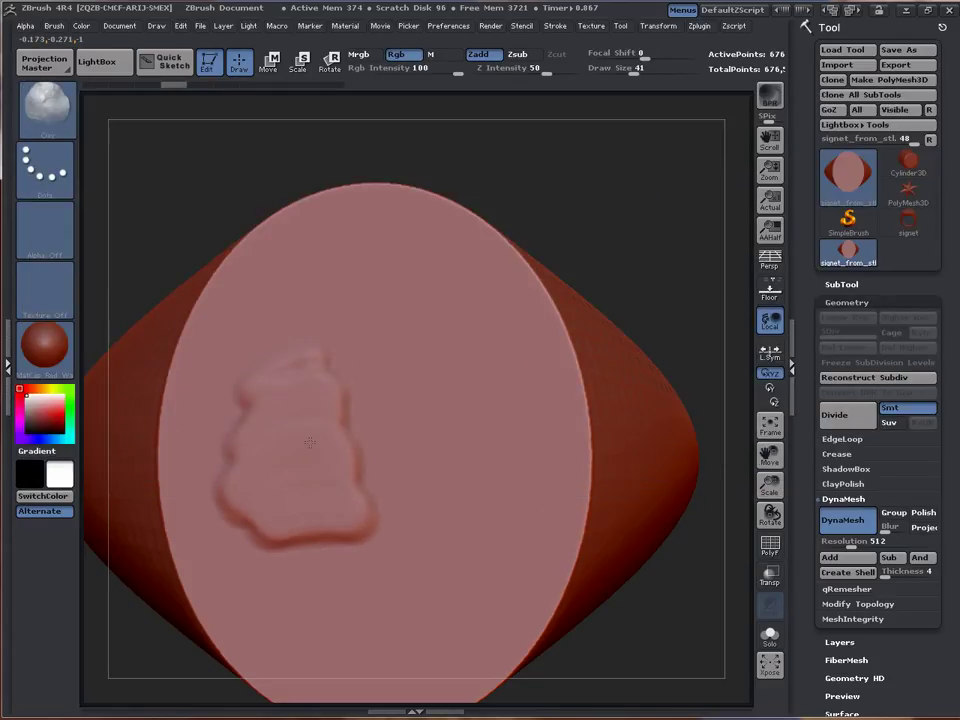
mouse_move(262, 412)
left_mouse_down()
mouse_move(300, 372)
mouse_move(337, 430)
left_mouse_up()
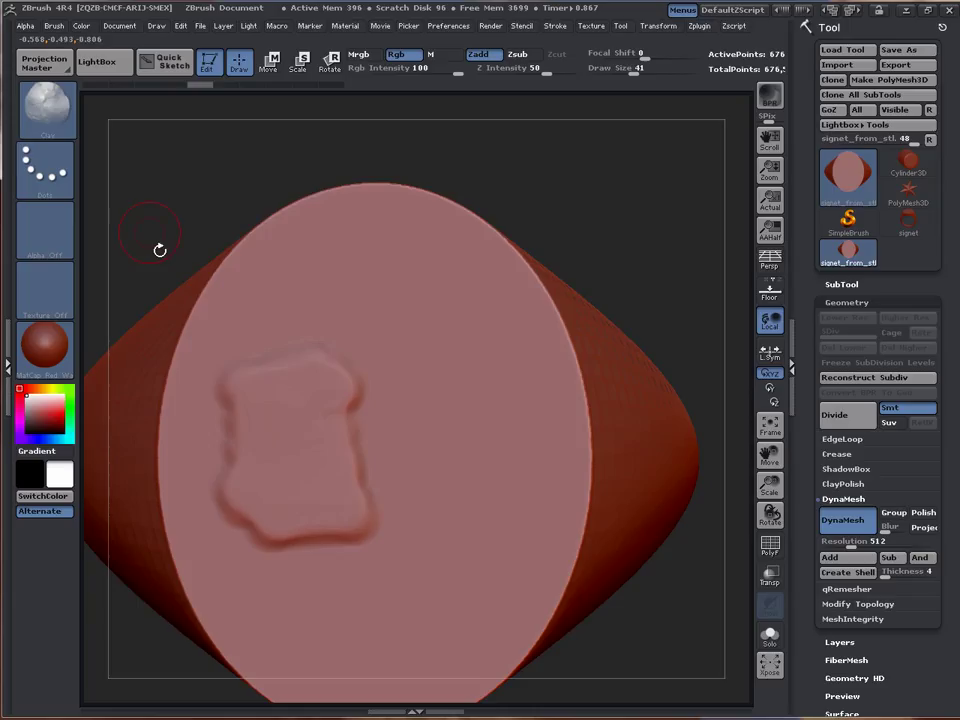
left_click_drag(161, 182, 186, 182)
mouse_move(320, 400)
left_mouse_down()
mouse_move(268, 415)
mouse_move(262, 455)
mouse_move(277, 487)
left_mouse_up()
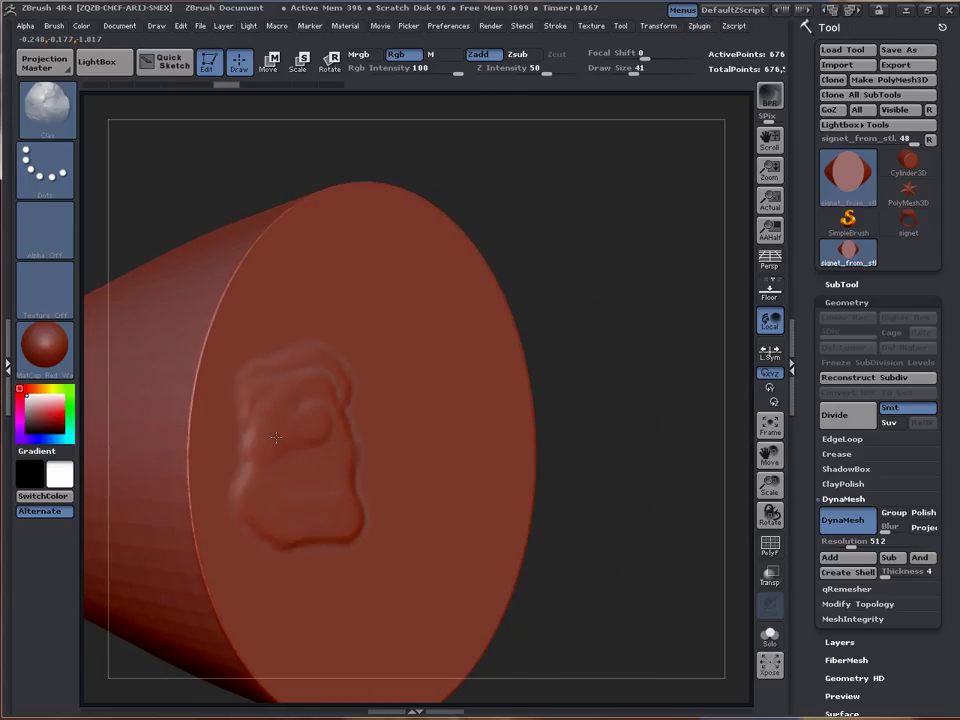
key("ctrl")
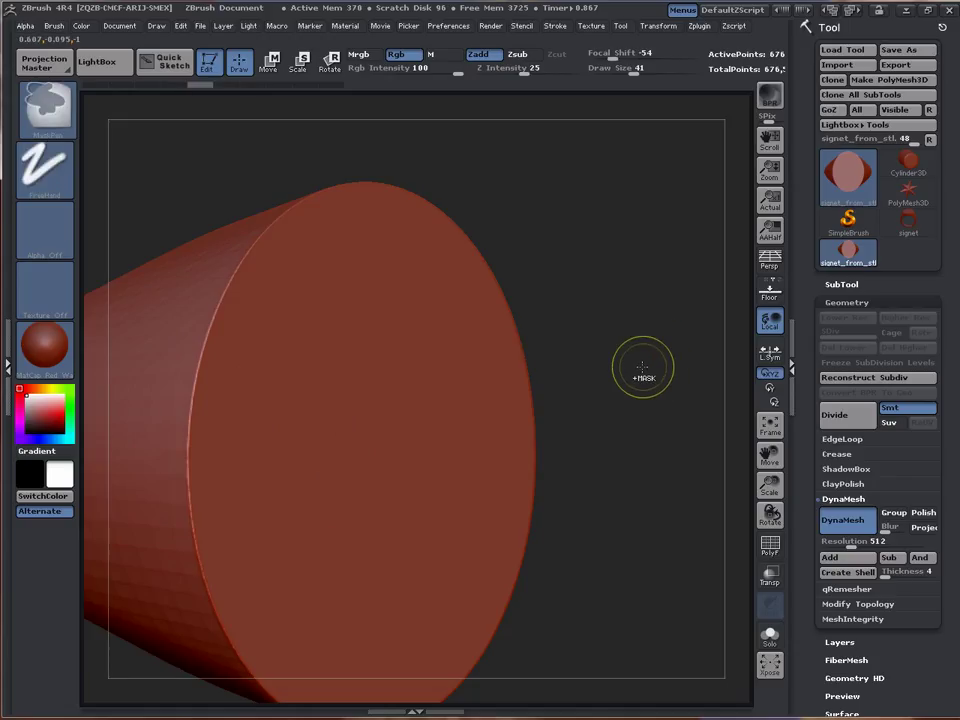
Carve winding and zigzag test grooves into the oval face with the Dam_Standard brush, and undo them.
mouse_move(660, 349)
left_mouse_down()
mouse_move(611, 334)
mouse_move(662, 297)
mouse_move(236, 139)
left_mouse_up()
left_click(53, 118)
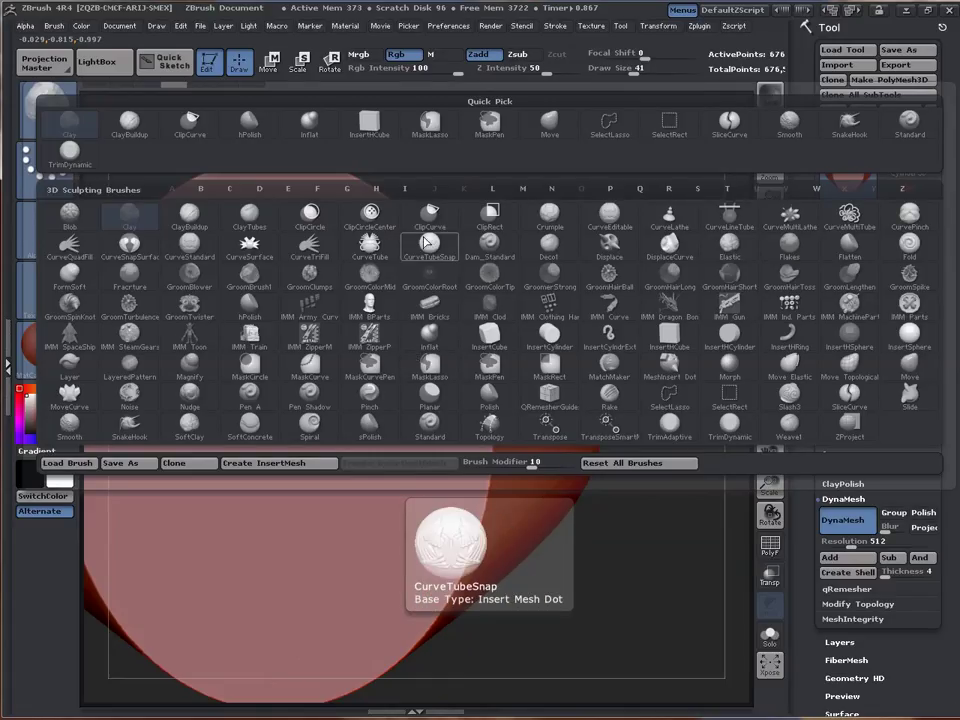
left_click(490, 260)
mouse_move(232, 380)
left_mouse_down()
mouse_move(222, 410)
mouse_move(265, 445)
mouse_move(255, 545)
mouse_move(298, 555)
mouse_move(323, 412)
mouse_move(228, 300)
mouse_move(180, 380)
mouse_move(160, 460)
mouse_move(190, 590)
left_mouse_up()
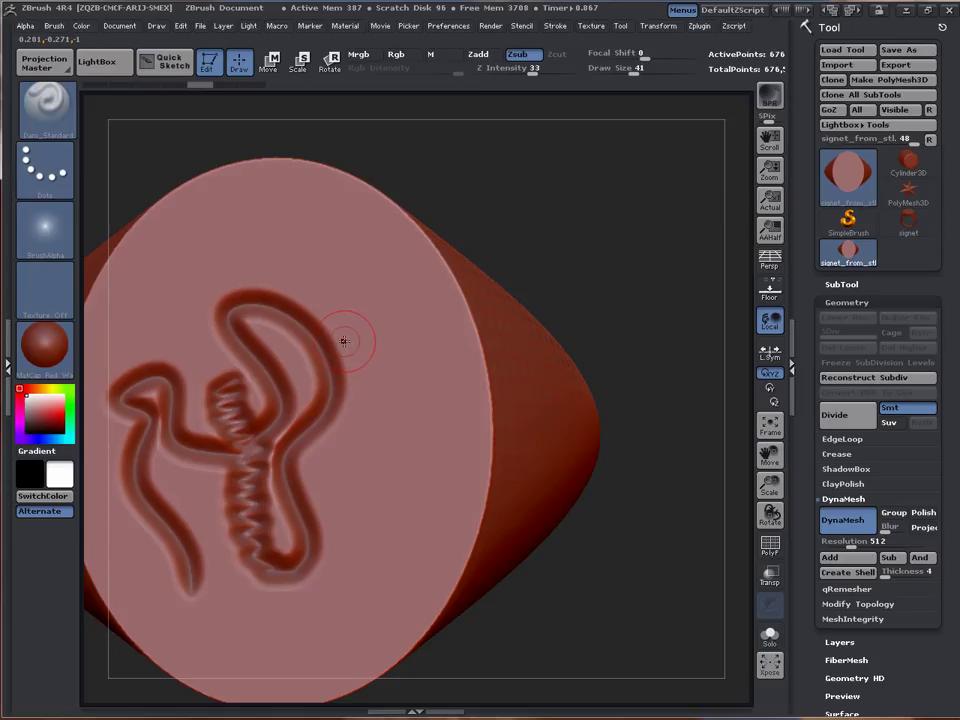
left_click_drag(583, 238, 560, 450, "alt")
left_click_drag(690, 201, 612, 173, "alt")
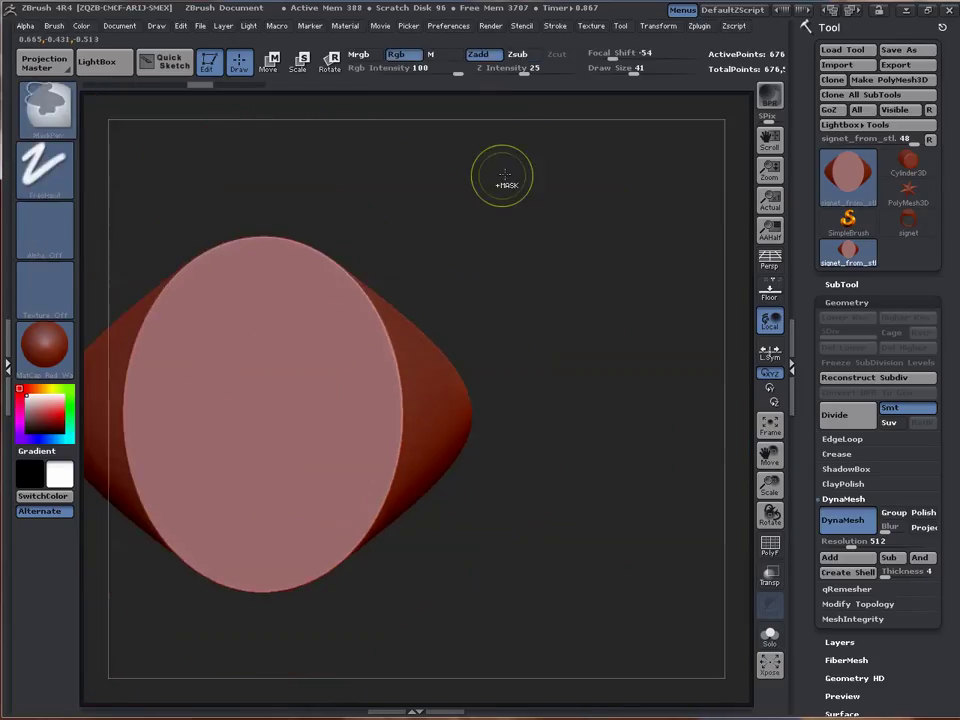
Select the TrimDynamic brush and flatten the sharp rim along one side of the oval face.
left_click_drag(467, 206, 625, 216, "alt")
left_click(50, 110)
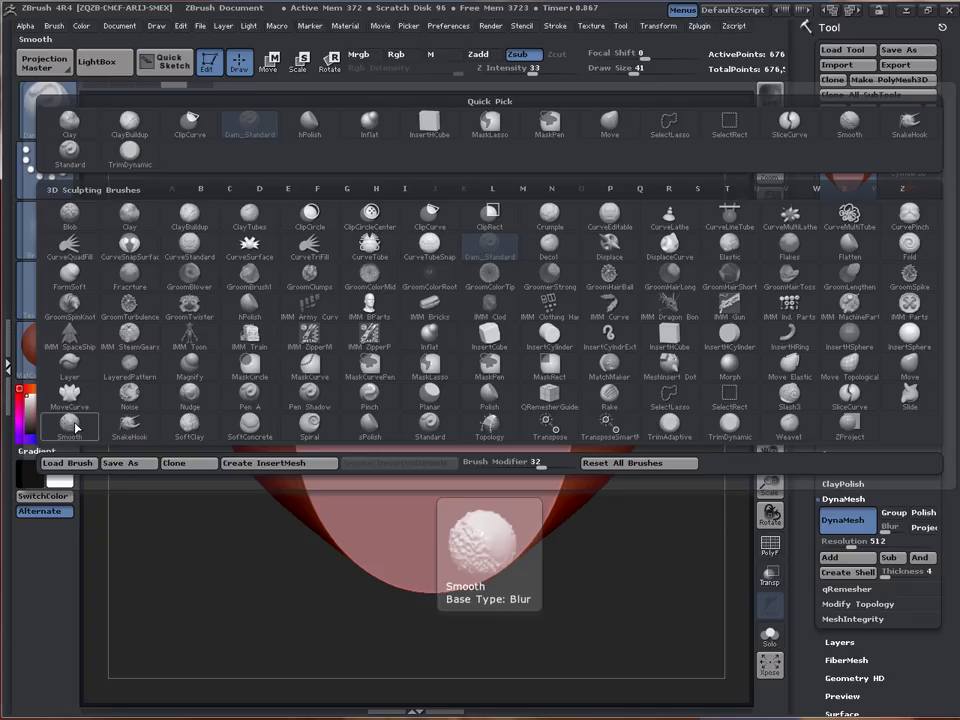
left_click(729, 430)
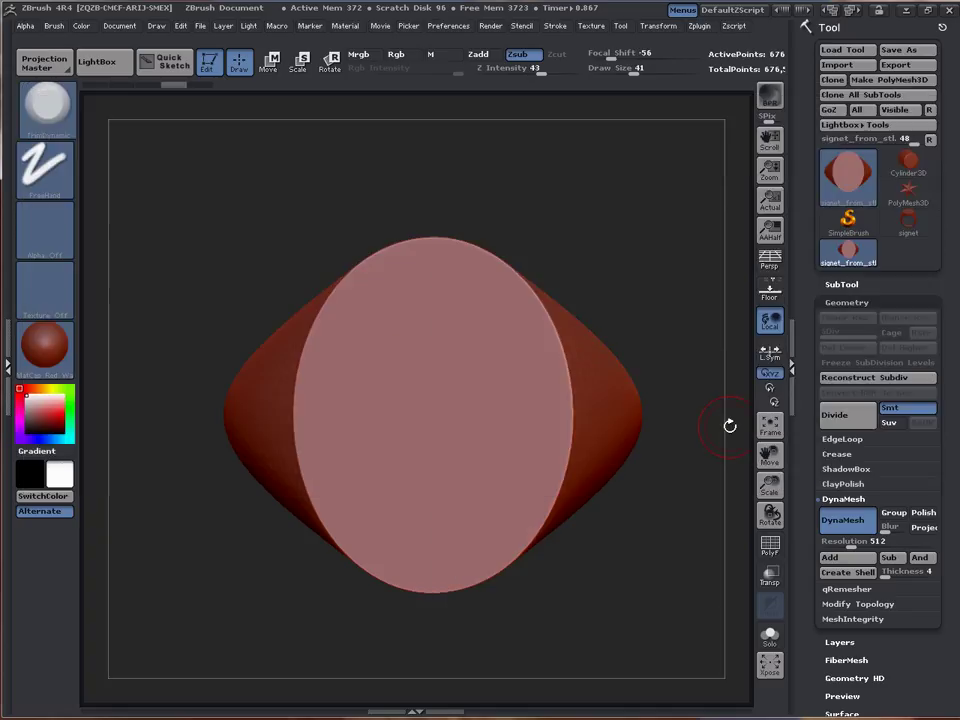
left_click_drag(310, 244, 324, 238)
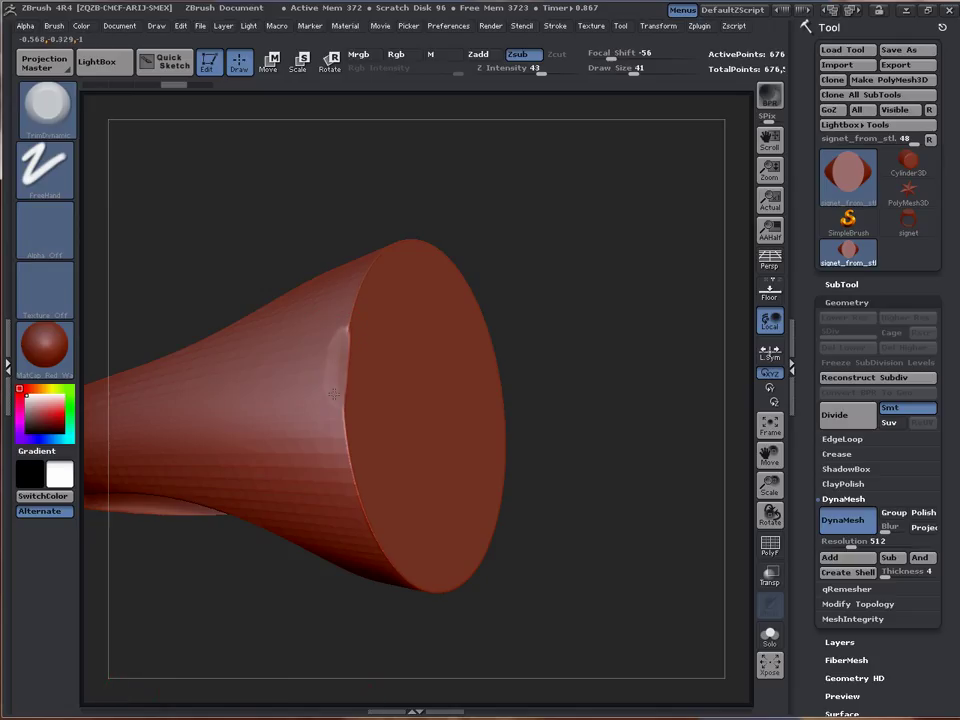
left_click_drag(344, 341, 341, 324)
mouse_move(331, 395)
left_mouse_down()
mouse_move(350, 472)
mouse_move(337, 435)
mouse_move(344, 300)
mouse_move(340, 385)
mouse_move(355, 527)
left_mouse_up()
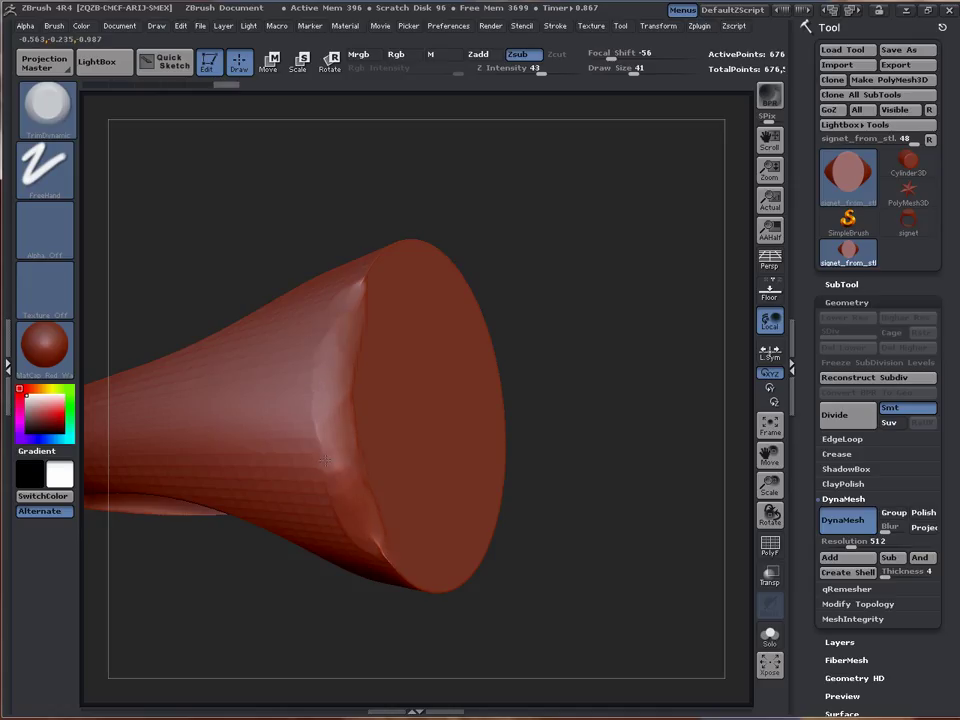
Smooth the trimmed rim of the oval face at Draw Size 78, and undo the smoothing and trimming strokes.
mouse_move(520, 342)
left_mouse_down()
mouse_move(624, 359)
mouse_move(566, 381)
mouse_move(574, 380)
left_mouse_up()
key("s")
left_click_drag(324, 369, 341, 369)
left_click_drag(353, 366, 356, 361, "shift")
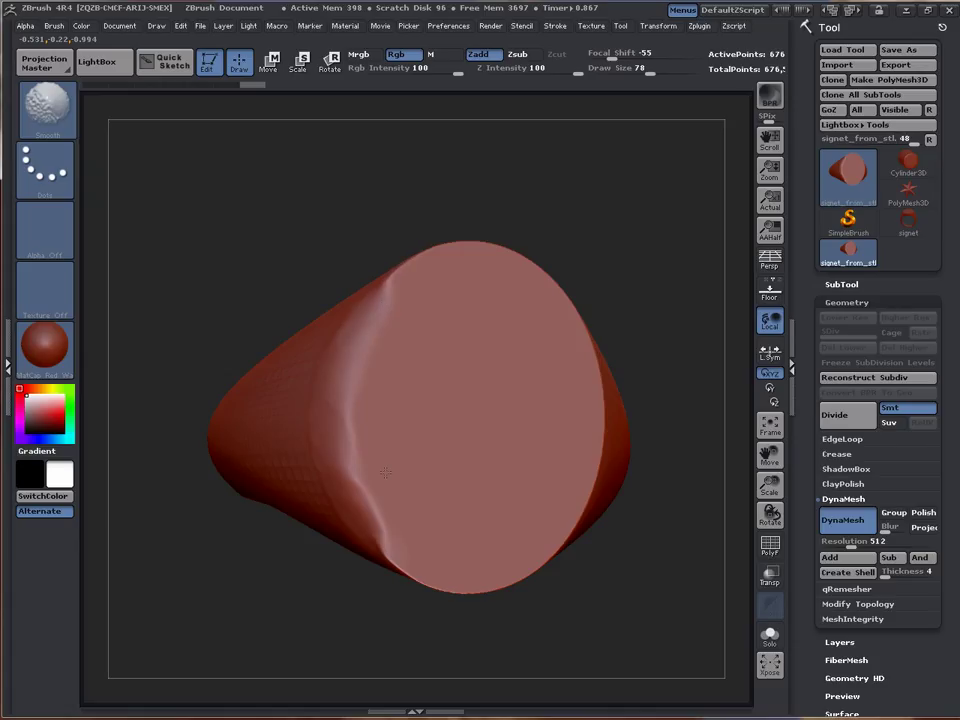
mouse_move(264, 241)
left_mouse_down()
mouse_move(279, 171)
mouse_move(278, 184)
left_mouse_up()
key("ctrl+z")
key("ctrl+z")
key("ctrl+z")
key("ctrl+z")
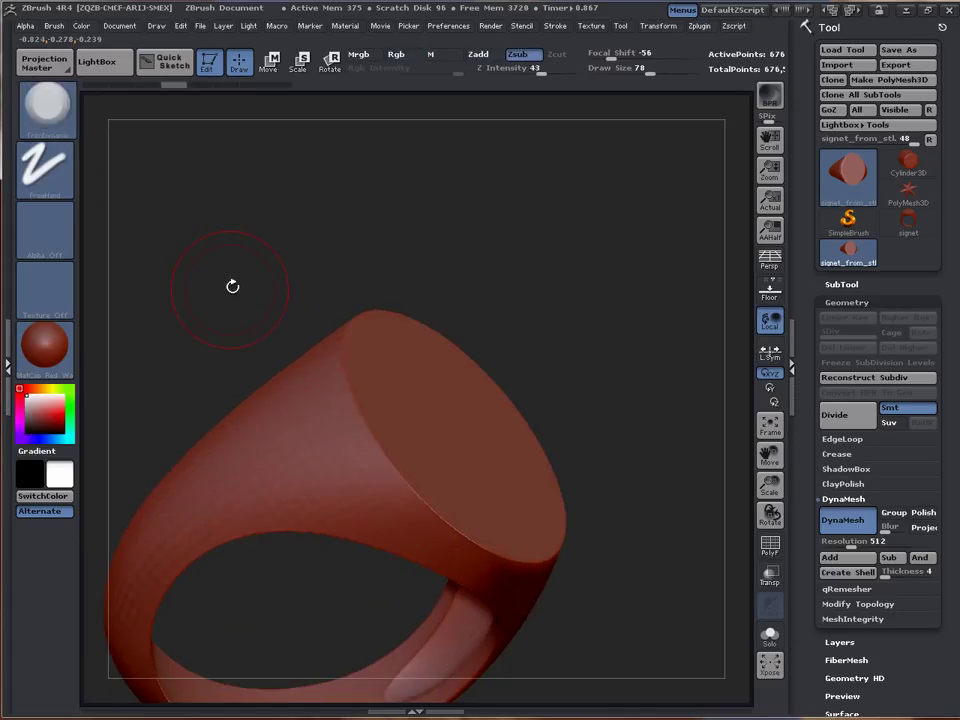
Examine the shape of the ring's head and band from the front, the side and an oblique angle.
left_click_drag(223, 292, 221, 334)
left_click_drag(249, 524, 187, 505, "alt")
left_click_drag(545, 603, 662, 411, "alt")
left_click_drag(264, 521, 126, 364)
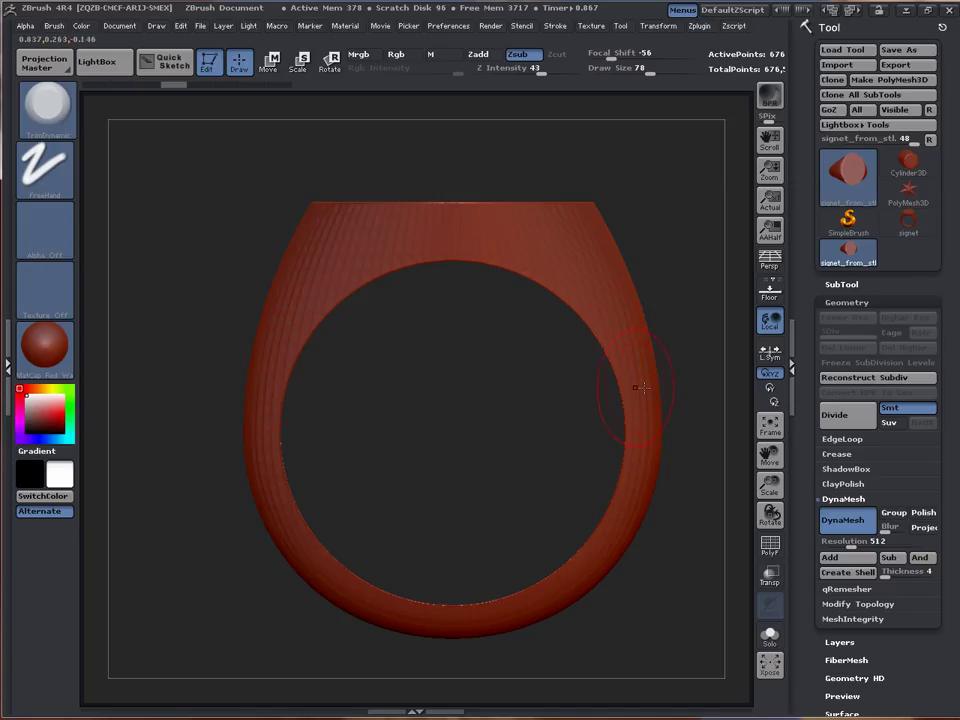
left_click_drag(516, 409, 441, 403, "alt")
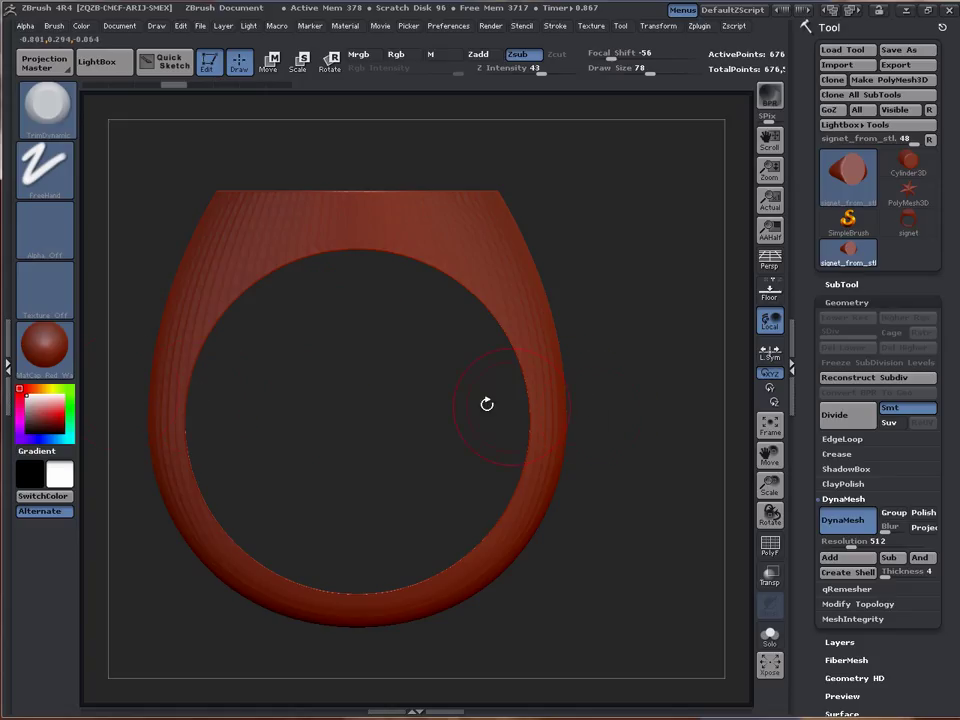
mouse_move(598, 409)
left_mouse_down()
mouse_move(649, 416)
mouse_move(606, 422)
left_mouse_up()
key("f")
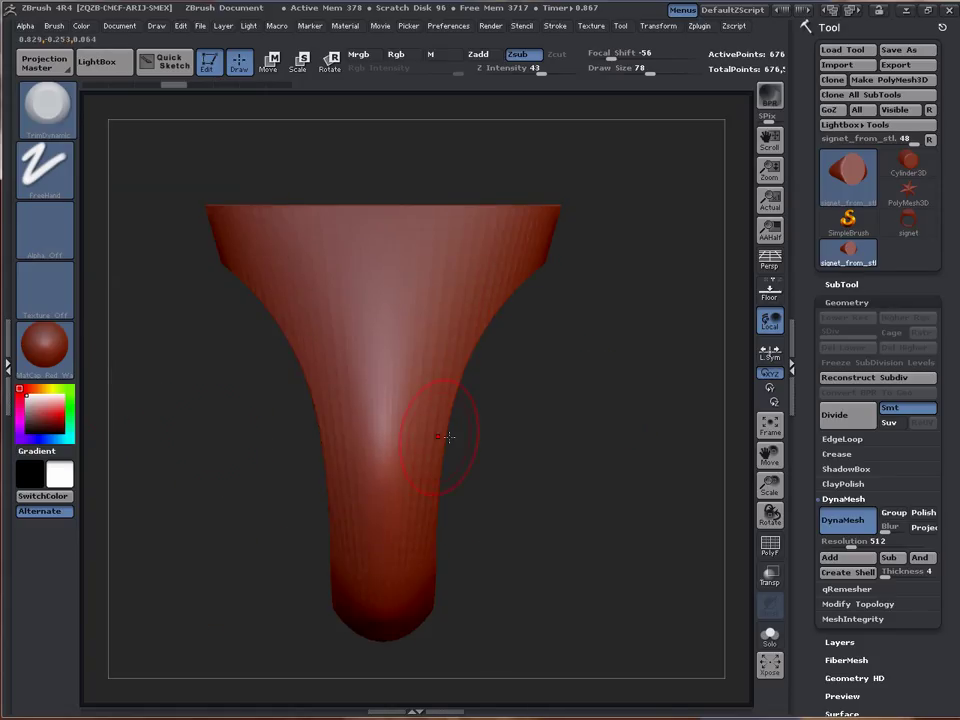
left_click_drag(235, 444, 279, 413)
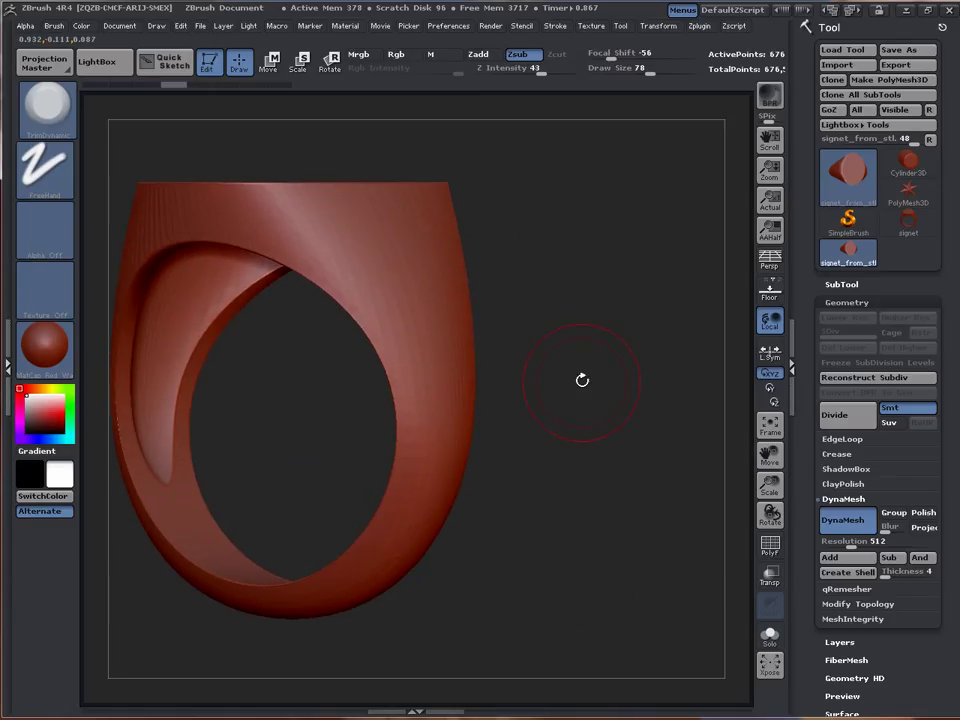
Examine the FreeHand stroke's modifiers, the stroke inventory options and the settings for symmetry across the X, Y and Z axes.
left_click_drag(546, 373, 630, 375)
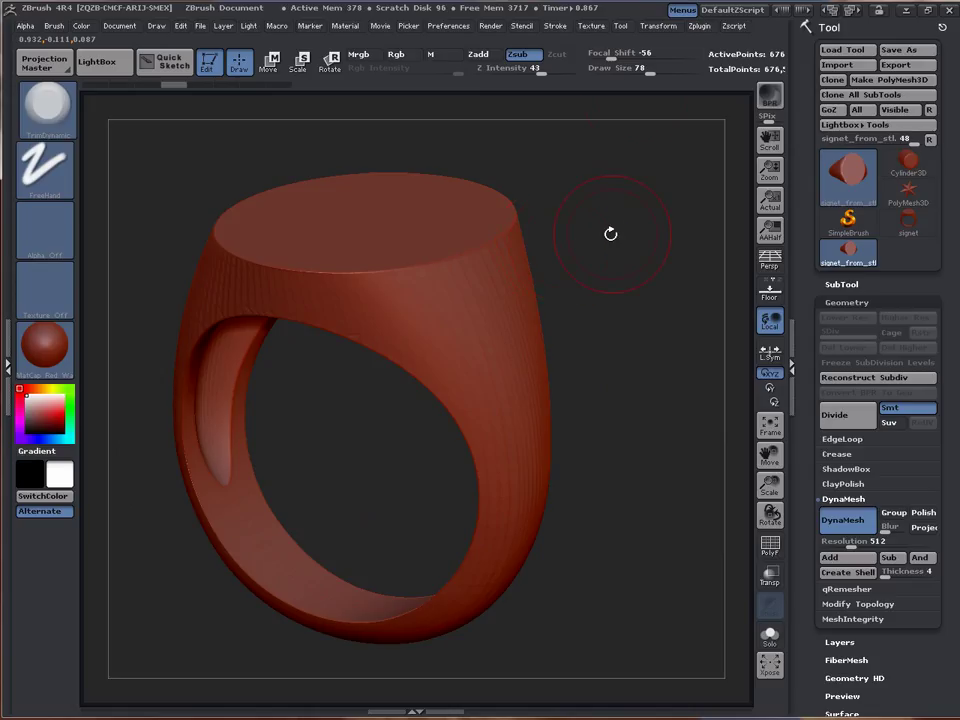
left_click(560, 27)
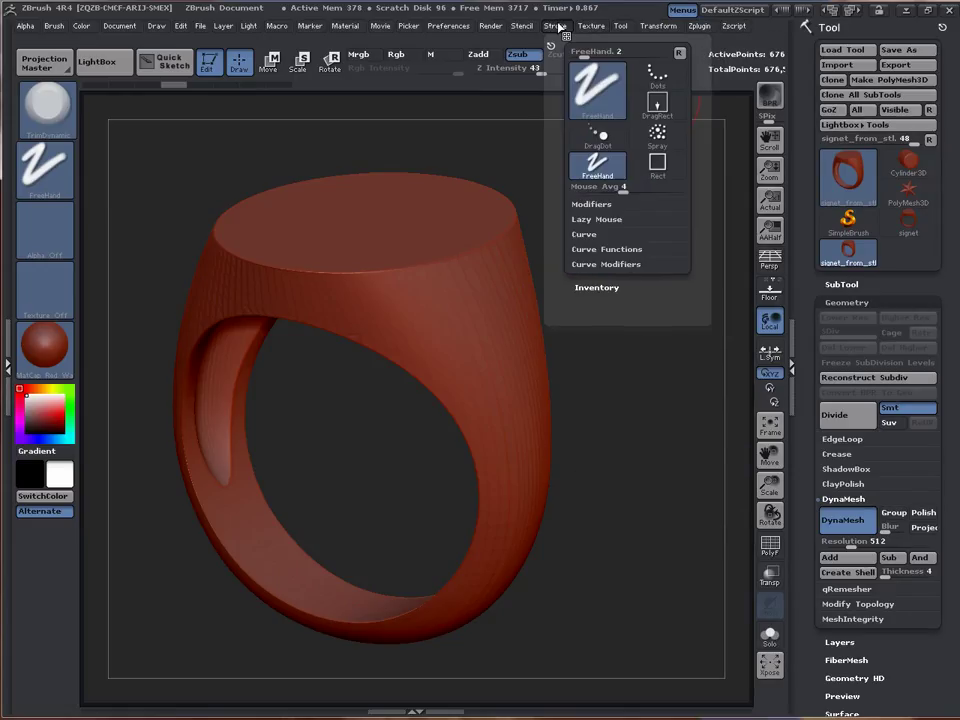
left_click(603, 205)
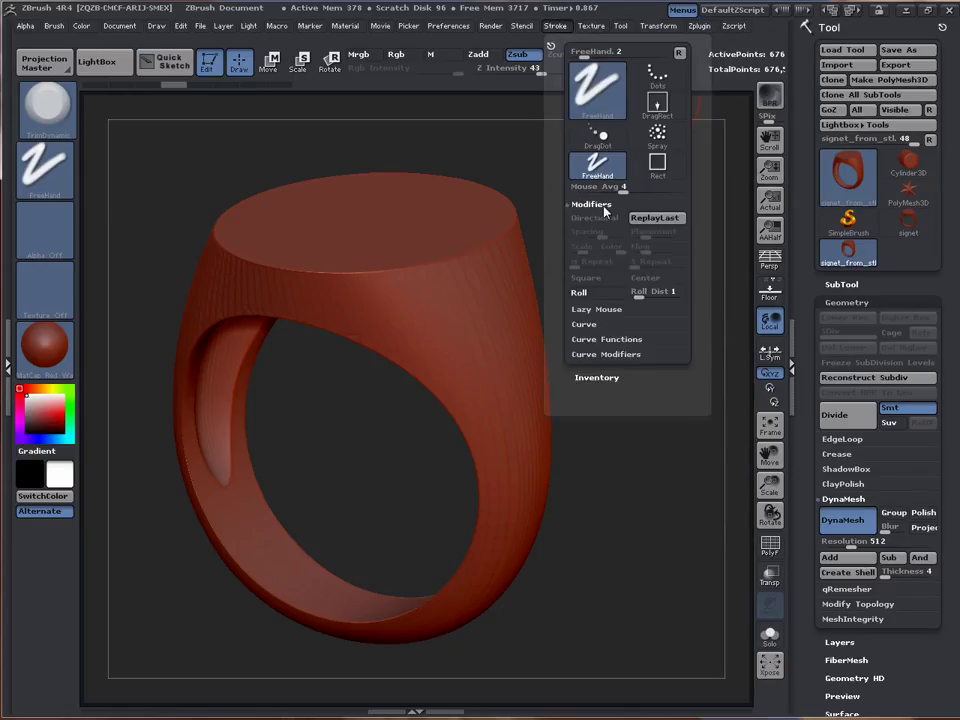
left_click(604, 205)
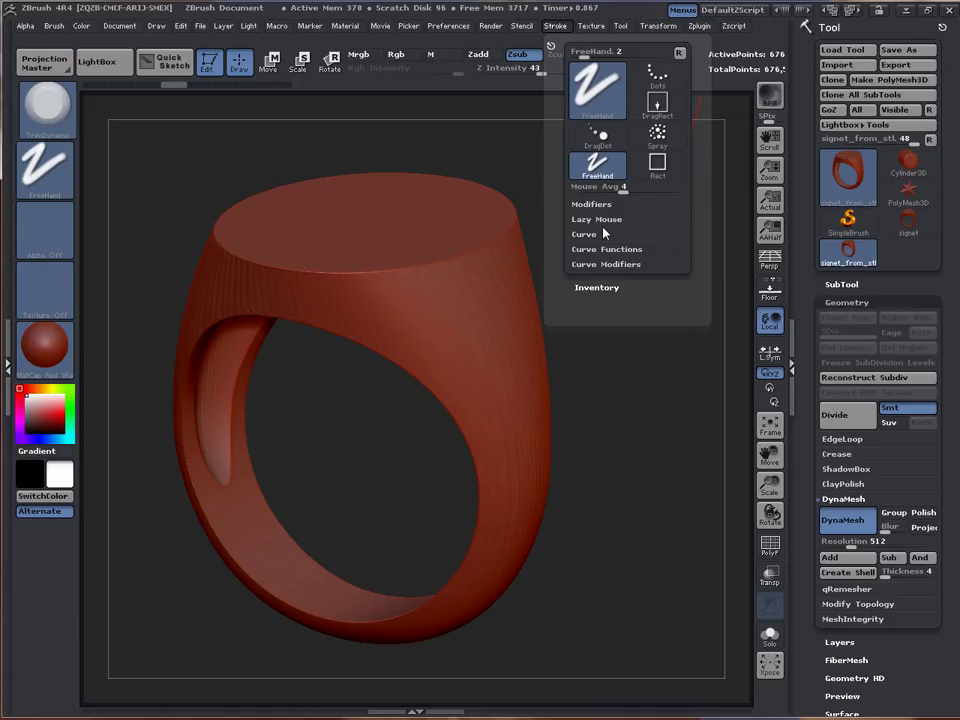
left_click(594, 287)
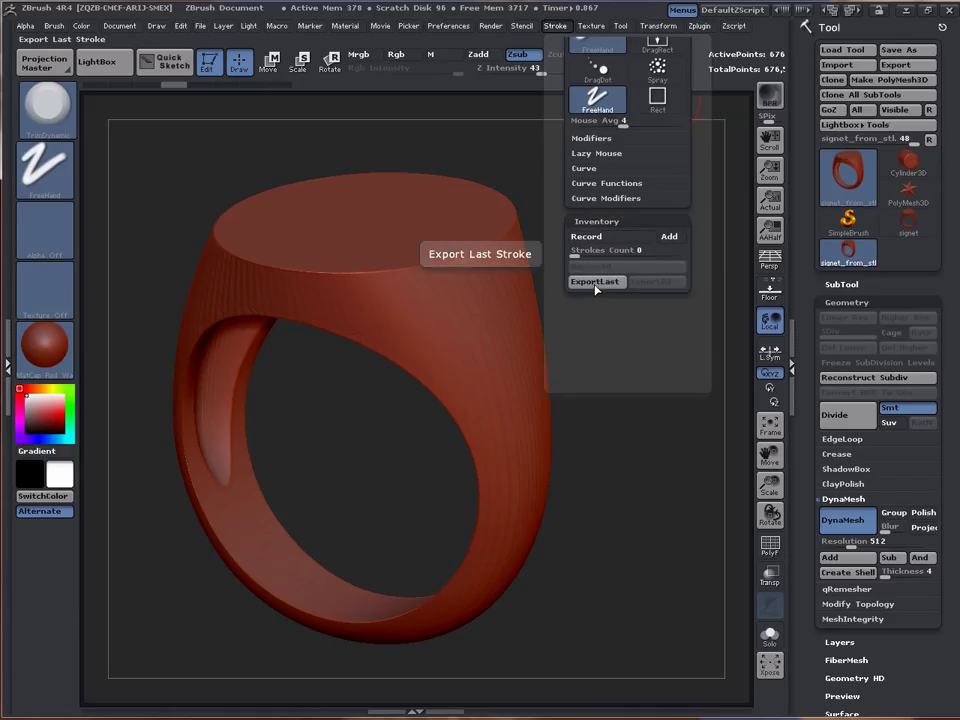
left_click(589, 221)
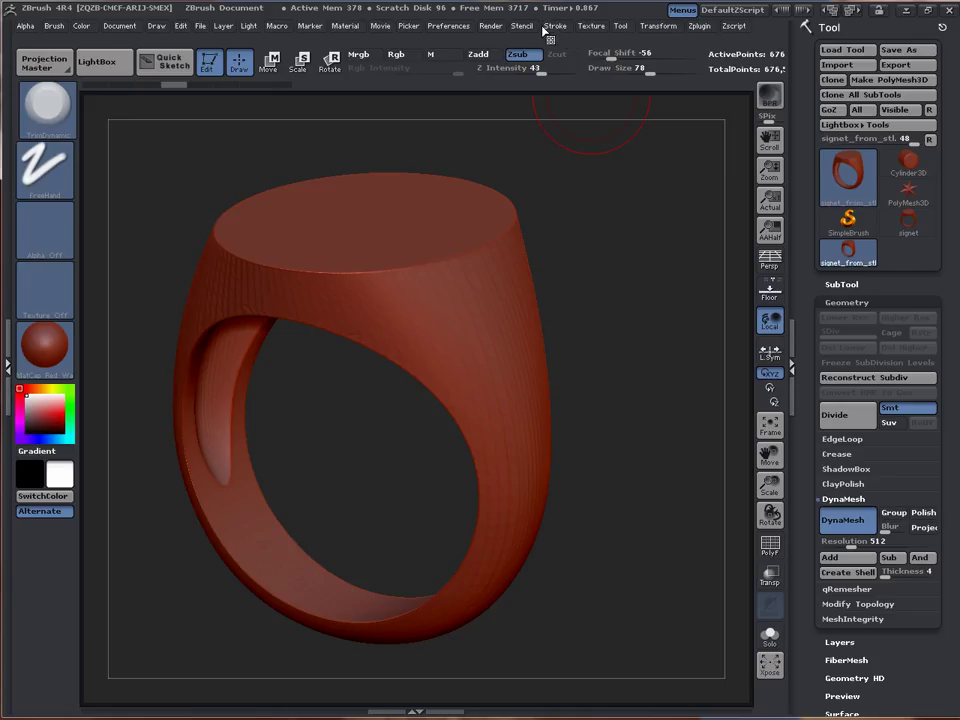
left_click(528, 28)
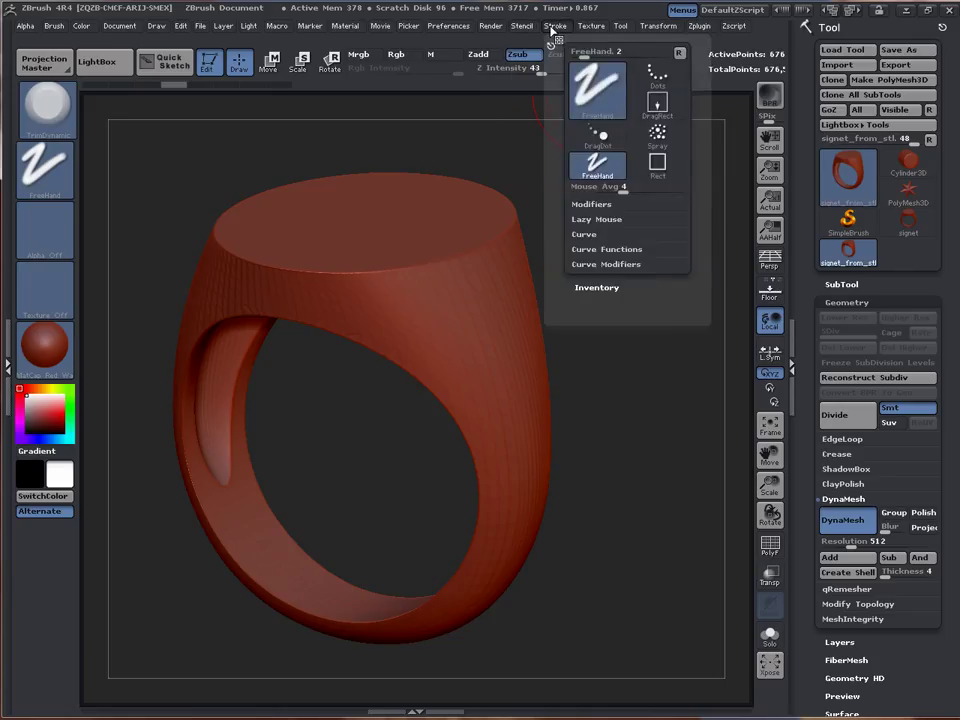
mouse_move(588, 28)
mouse_move(621, 28)
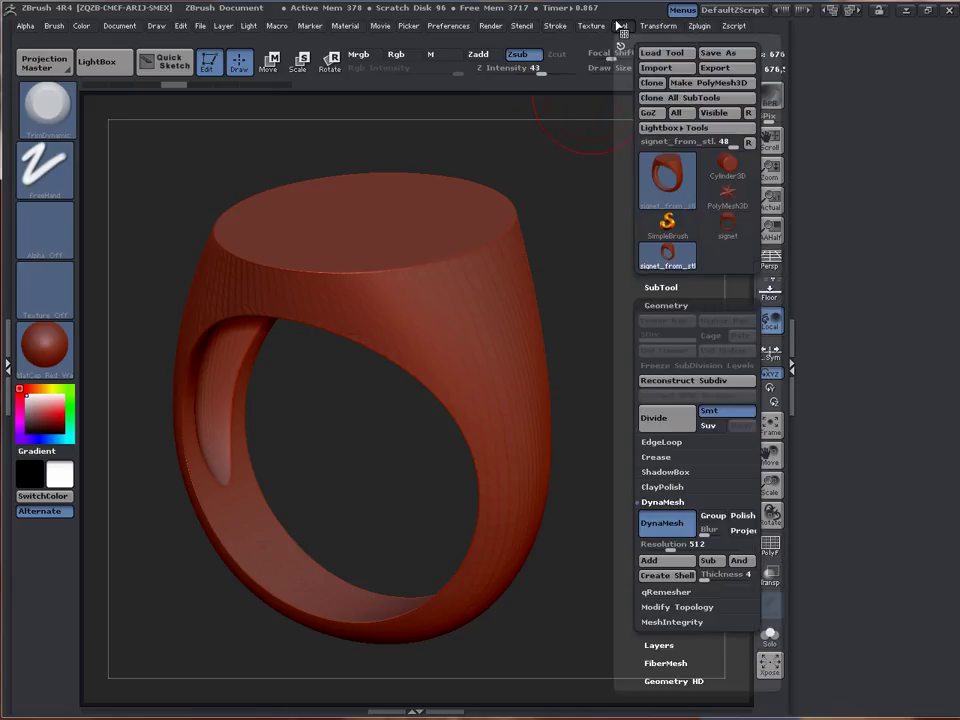
mouse_move(655, 28)
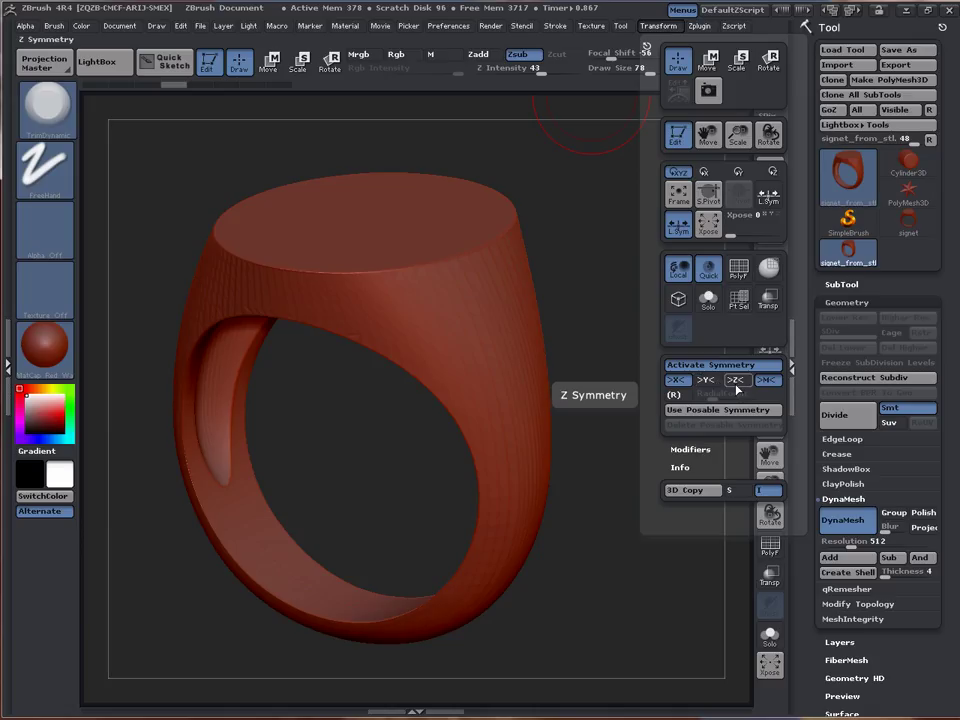
Smooth the faceted outer sides of the ring's head and band with the Smooth brush at Z Intensity 100, and undo the strokes.
mouse_move(598, 275)
left_mouse_down()
mouse_move(596, 246)
mouse_move(581, 279)
left_mouse_up()
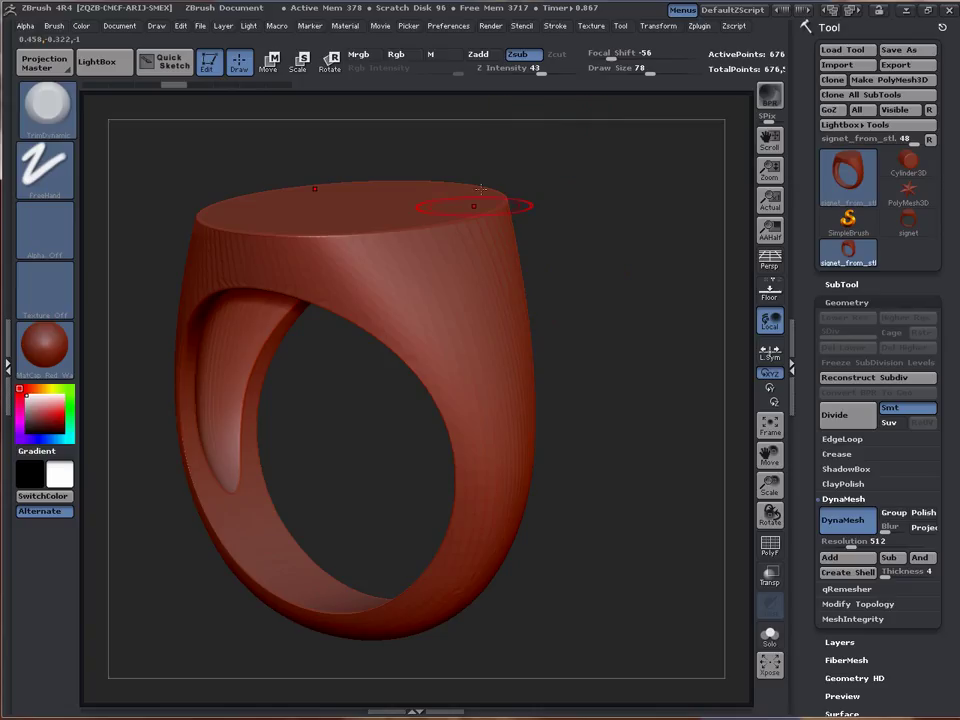
left_click_drag(484, 317, 607, 337)
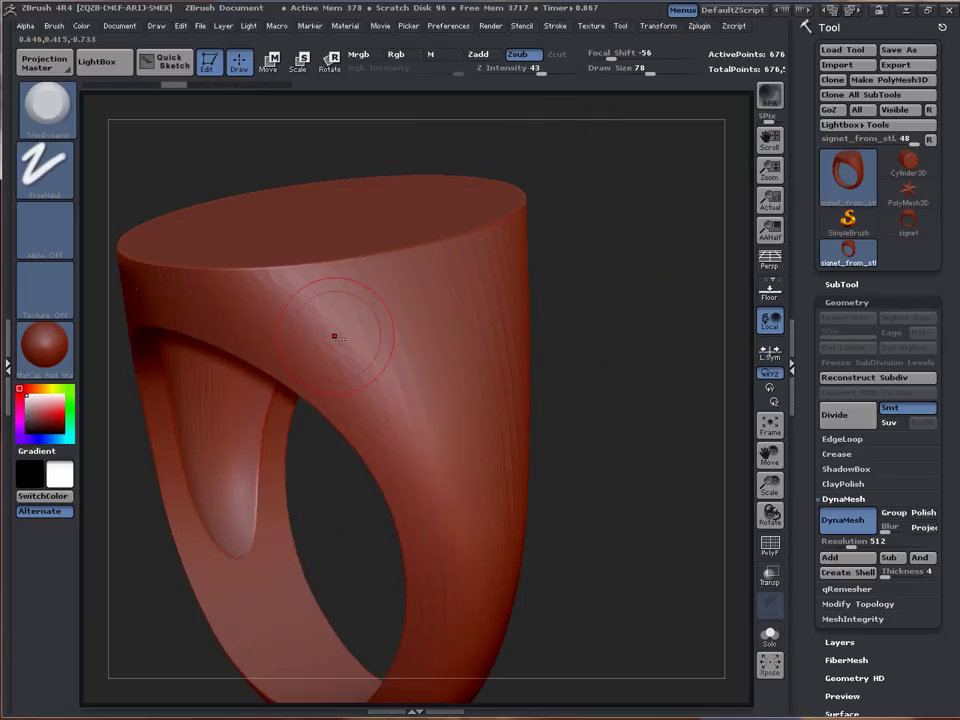
key("shift")
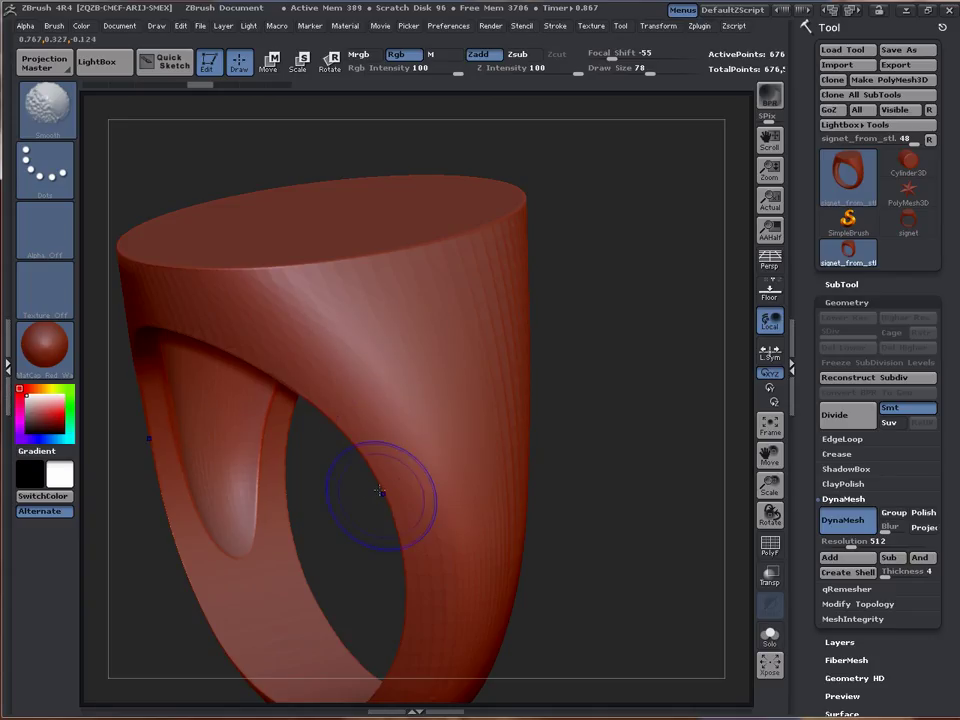
left_click_drag(336, 523, 381, 386)
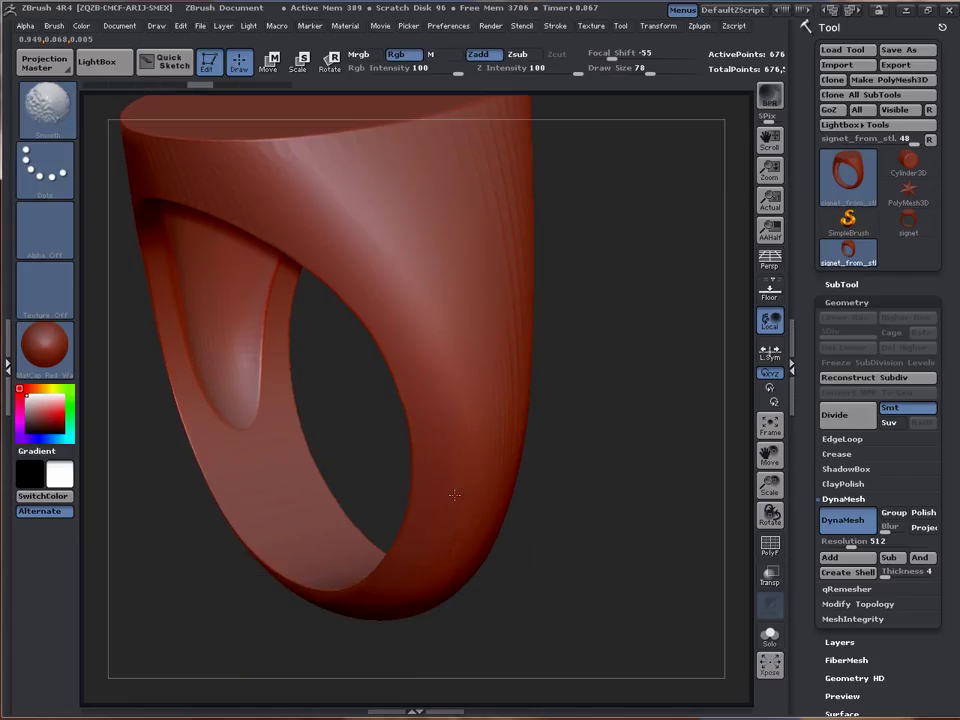
left_click_drag(645, 306, 538, 467)
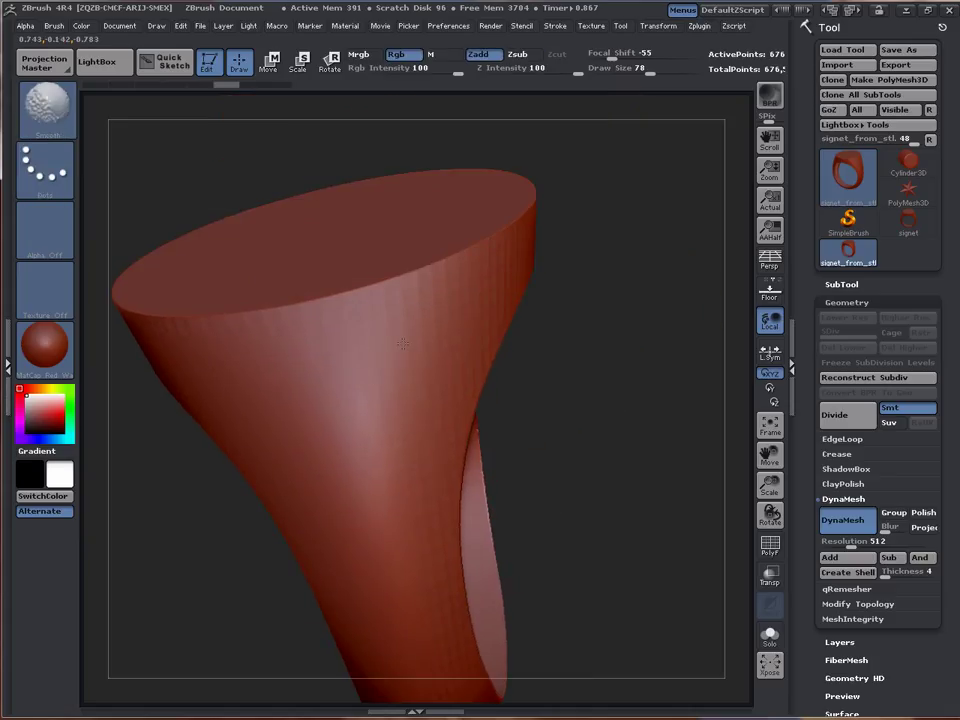
left_click_drag(616, 383, 650, 390)
left_click_drag(561, 388, 728, 396, "alt")
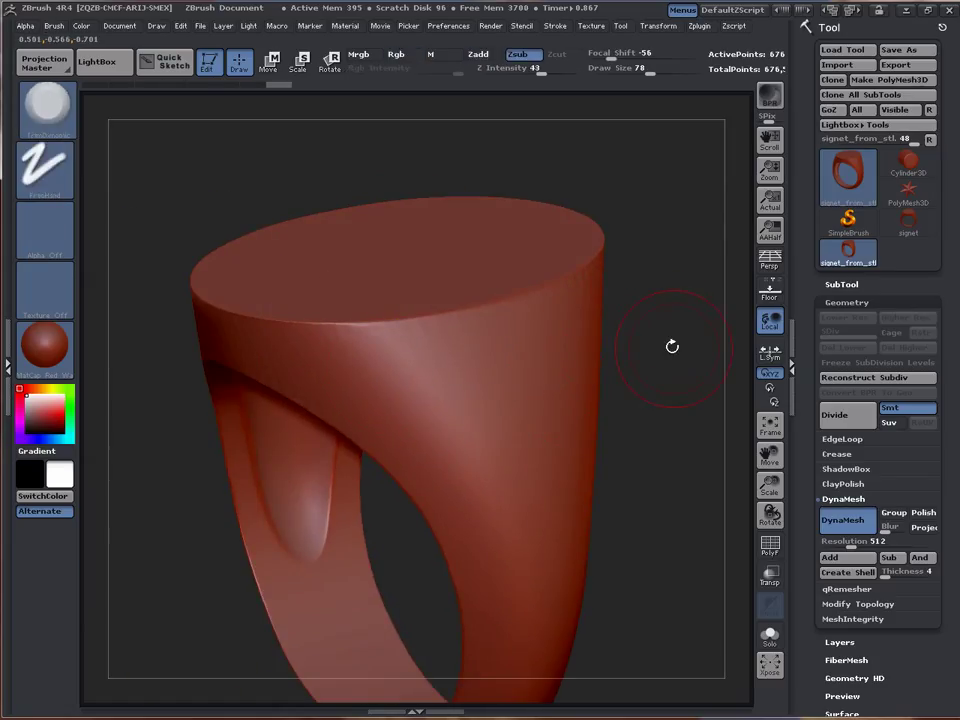
mouse_move(681, 349)
left_mouse_down("alt")
mouse_move(520, 375)
mouse_move(619, 393)
mouse_move(666, 377)
left_mouse_up("alt")
key("ctrl")
key("ctrl+z")
key("ctrl+z")
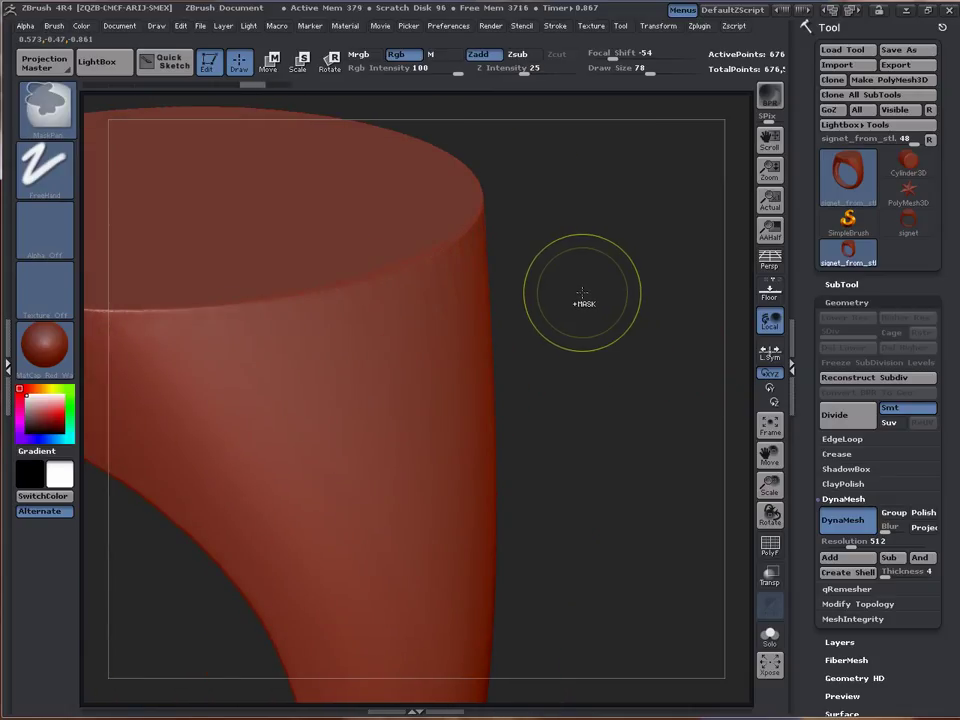
Set the Smooth brush's Z Intensity to 24.
mouse_move(584, 298)
left_mouse_down("alt")
mouse_move(602, 354)
mouse_move(639, 252)
left_mouse_up("alt")
key("shift")
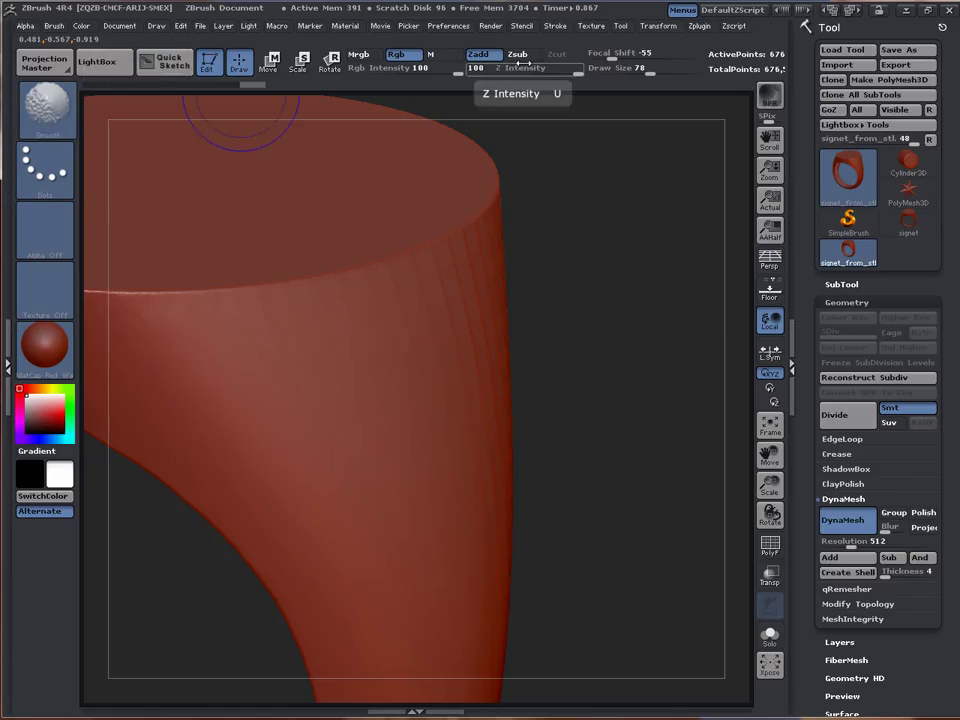
left_click_drag(561, 68, 526, 68)
key("shift")
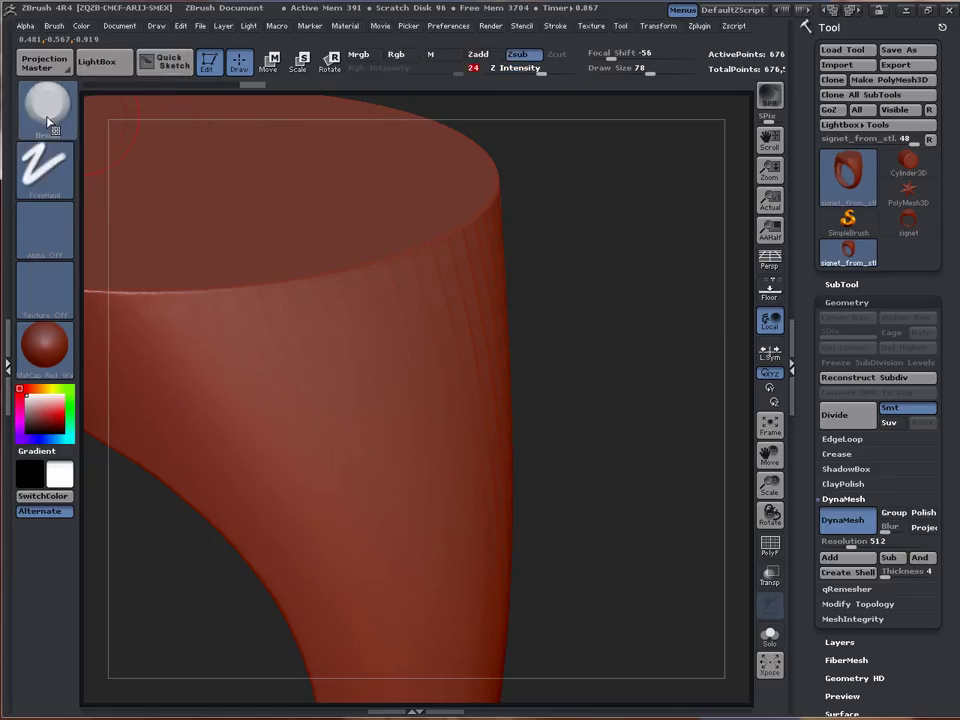
key("shift")
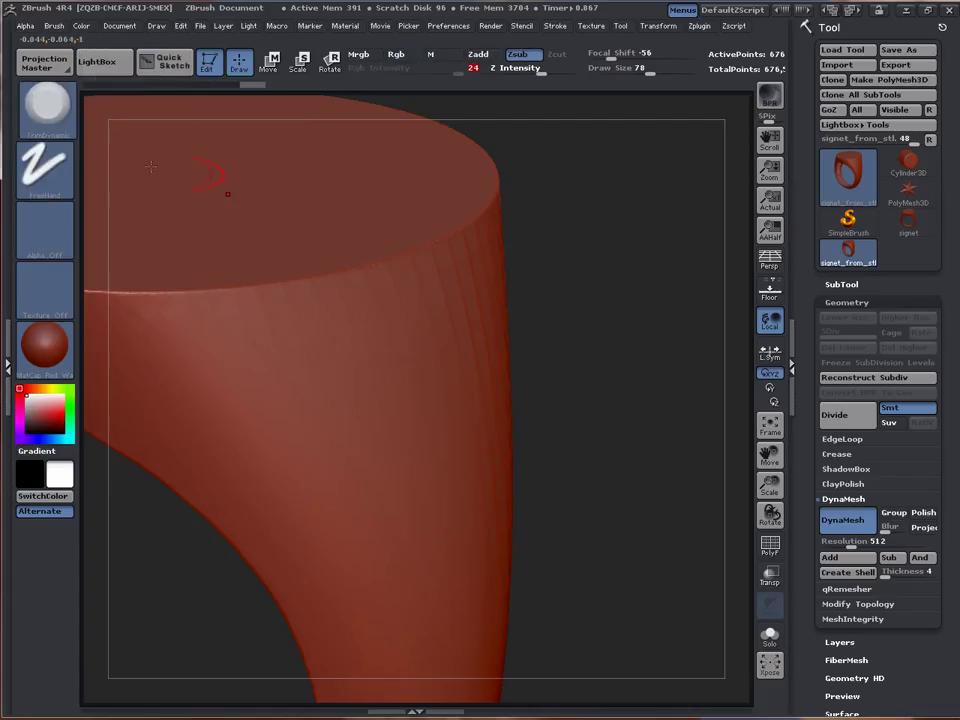
Lightly smooth the faceted side of the ring's head below the oval rim, and set the Z Intensity to 38.
left_click_drag(450, 326, 499, 343, "shift")
mouse_move(562, 343)
left_mouse_down()
mouse_move(583, 339)
mouse_move(527, 335)
left_mouse_up()
key("shift")
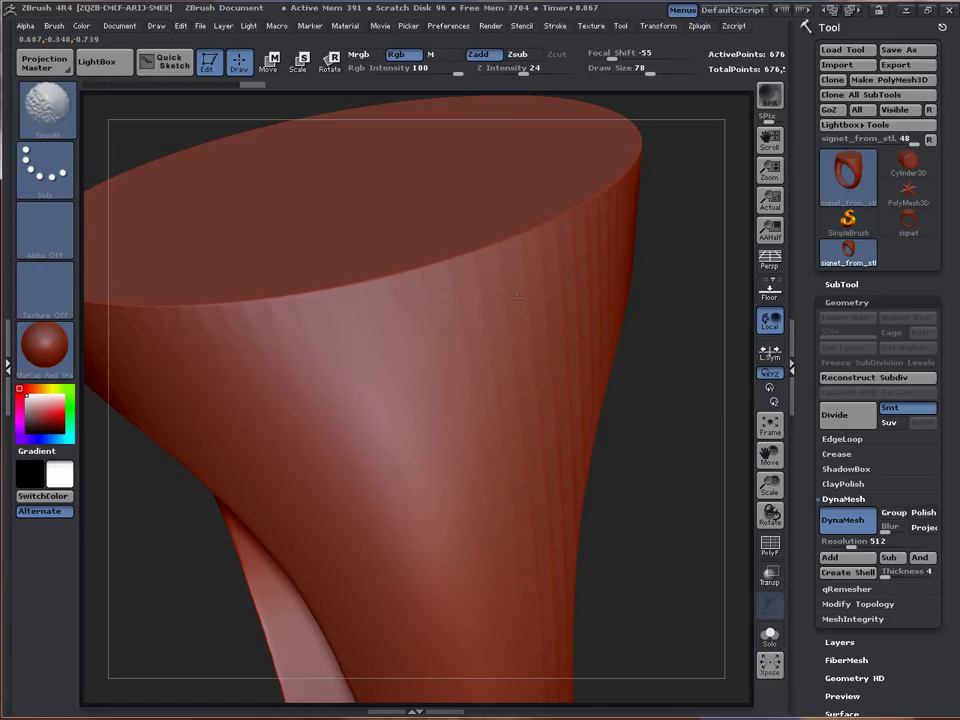
left_click_drag(549, 367, 558, 312, "shift")
left_click_drag(525, 69, 538, 70)
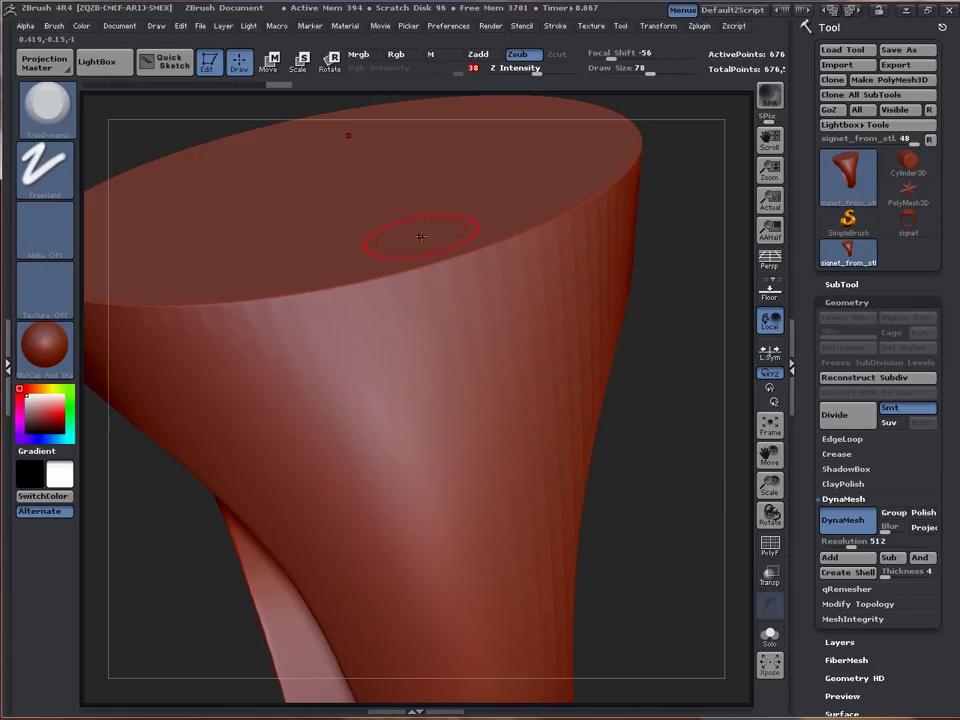
Paint a mask over the whole oval face and its rim with the MaskPen brush, and undo the masking.
mouse_move(652, 360)
left_mouse_down()
mouse_move(671, 398)
mouse_move(648, 346)
mouse_move(525, 354)
left_mouse_up()
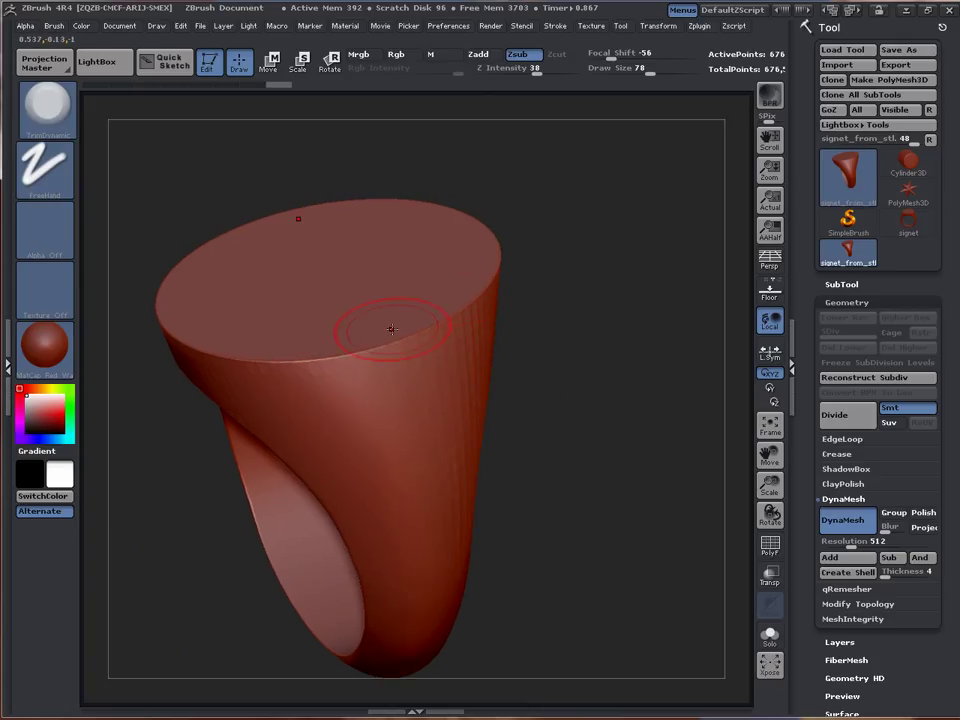
left_click_drag(590, 330, 624, 323)
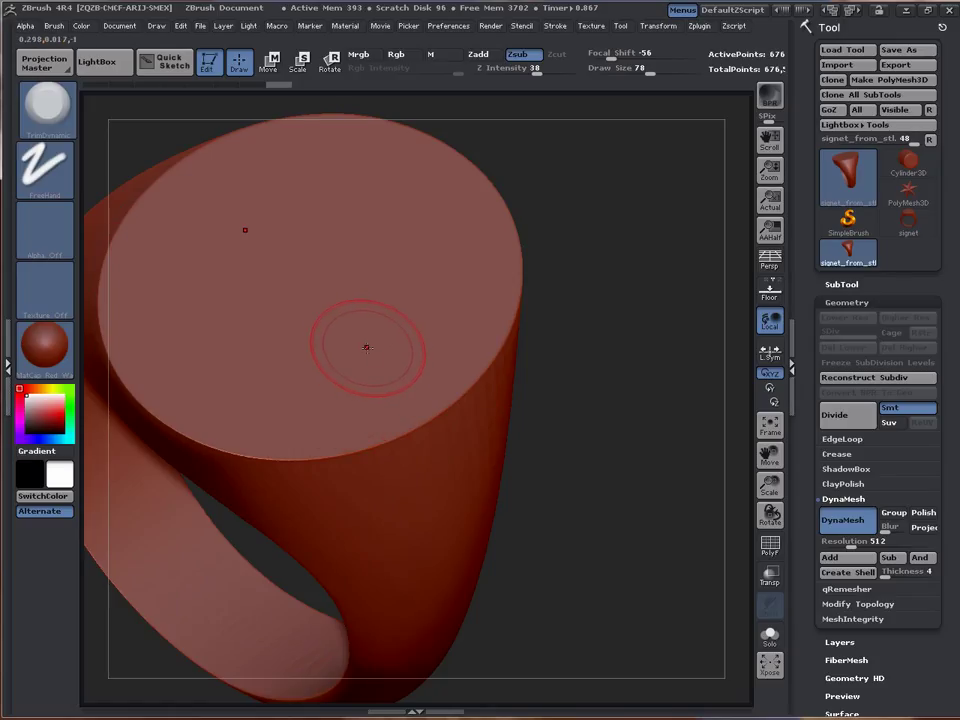
mouse_move(369, 349)
left_mouse_down("ctrl")
mouse_move(313, 362)
mouse_move(351, 360)
mouse_move(180, 371)
mouse_move(289, 414)
mouse_move(394, 375)
mouse_move(356, 463)
mouse_move(316, 422)
mouse_move(390, 290)
mouse_move(349, 214)
mouse_move(294, 199)
mouse_move(416, 250)
left_mouse_up("ctrl")
mouse_move(382, 176)
left_mouse_down("ctrl")
mouse_move(463, 270)
mouse_move(466, 212)
left_mouse_up("ctrl")
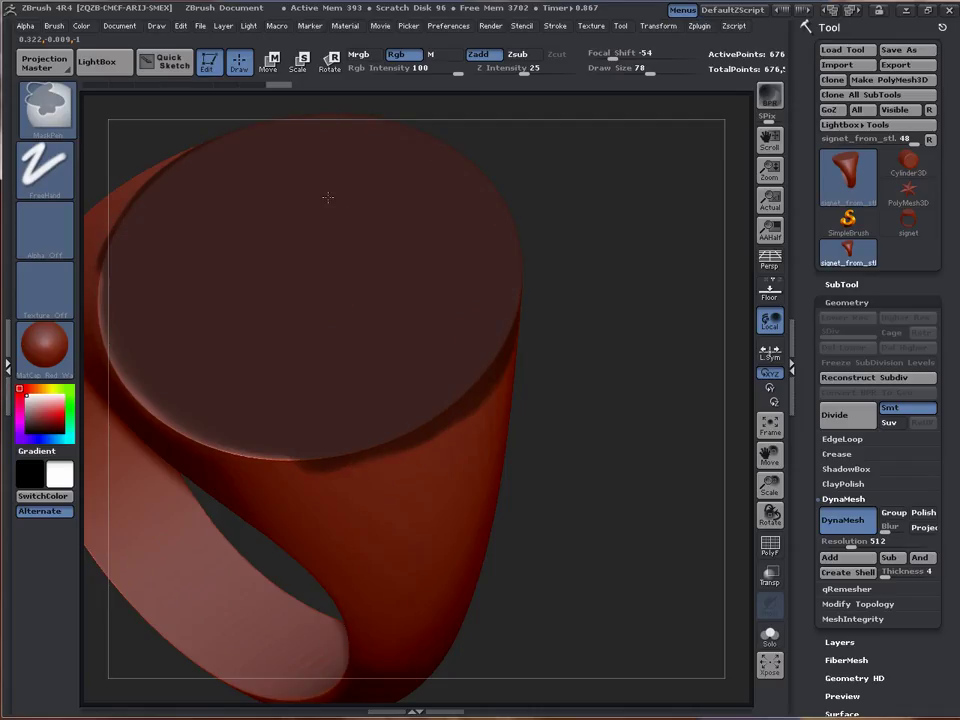
mouse_move(215, 250)
left_mouse_down("ctrl")
mouse_move(141, 302)
mouse_move(156, 358)
mouse_move(215, 399)
left_mouse_up("ctrl")
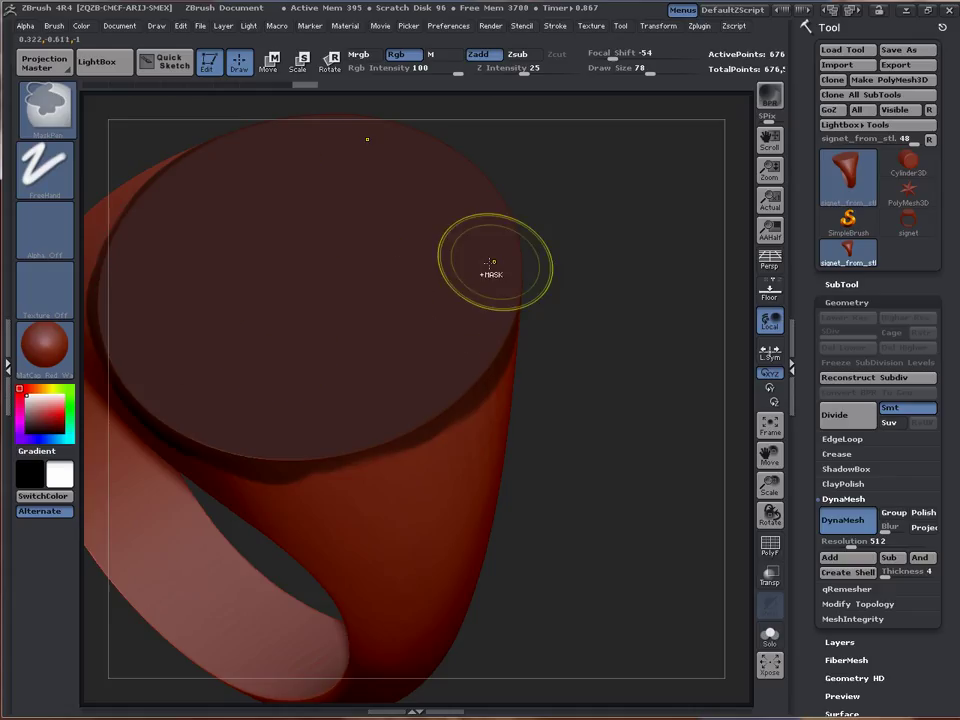
key("alt")
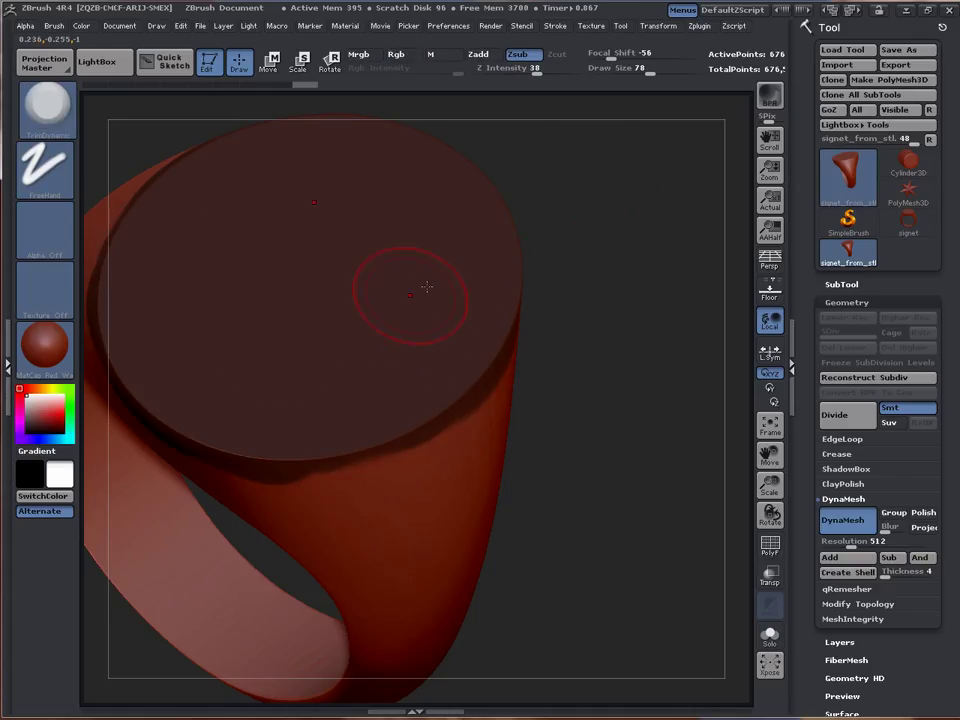
left_click_drag(613, 471, 585, 401)
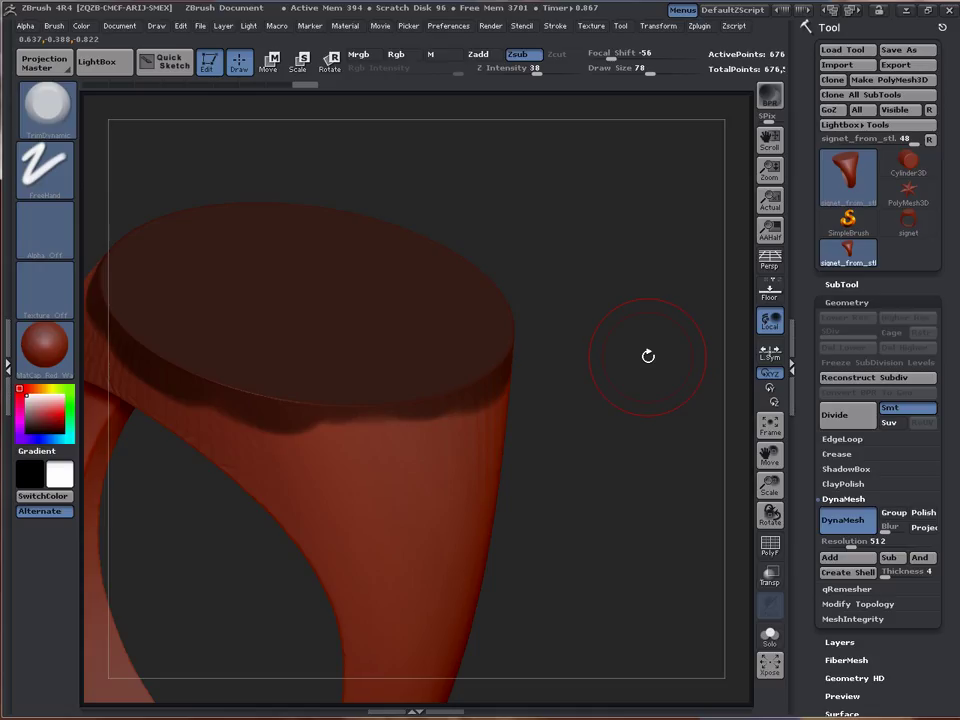
key("ctrl+z")
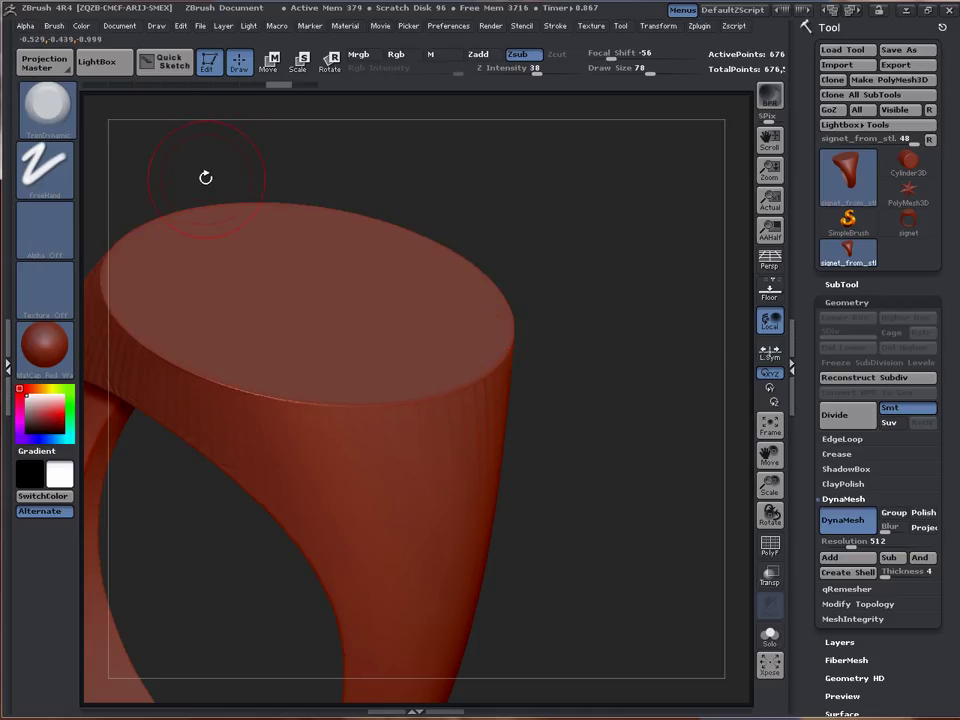
Switch to Move mode, try shifting the ring with the Transpose line, and undo the change.
left_click_drag(250, 170, 323, 198)
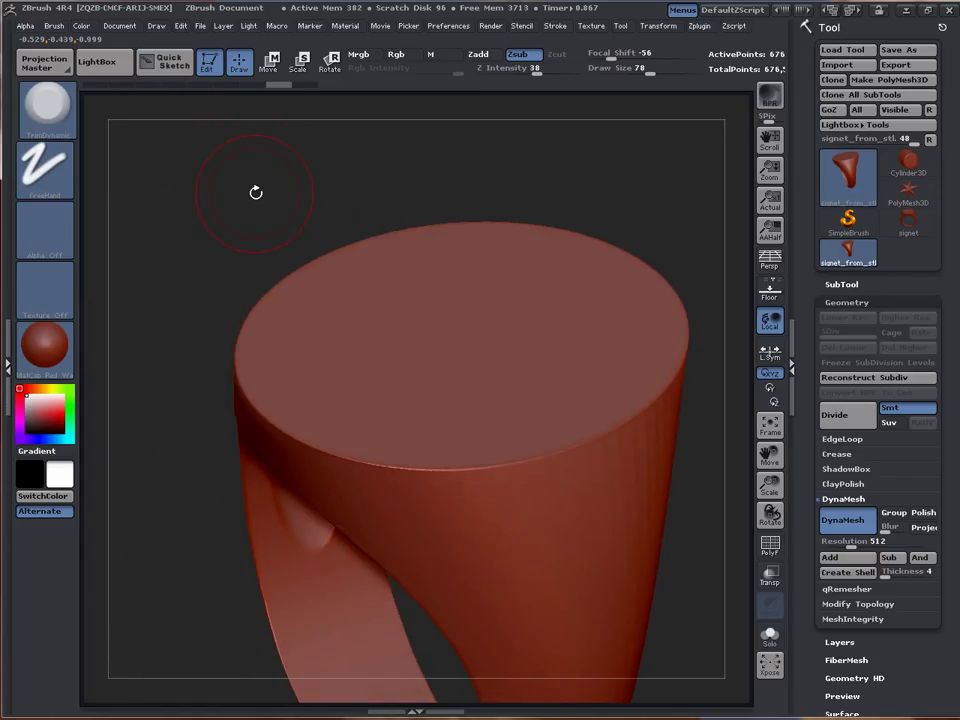
left_click_drag(254, 193, 205, 200, "alt")
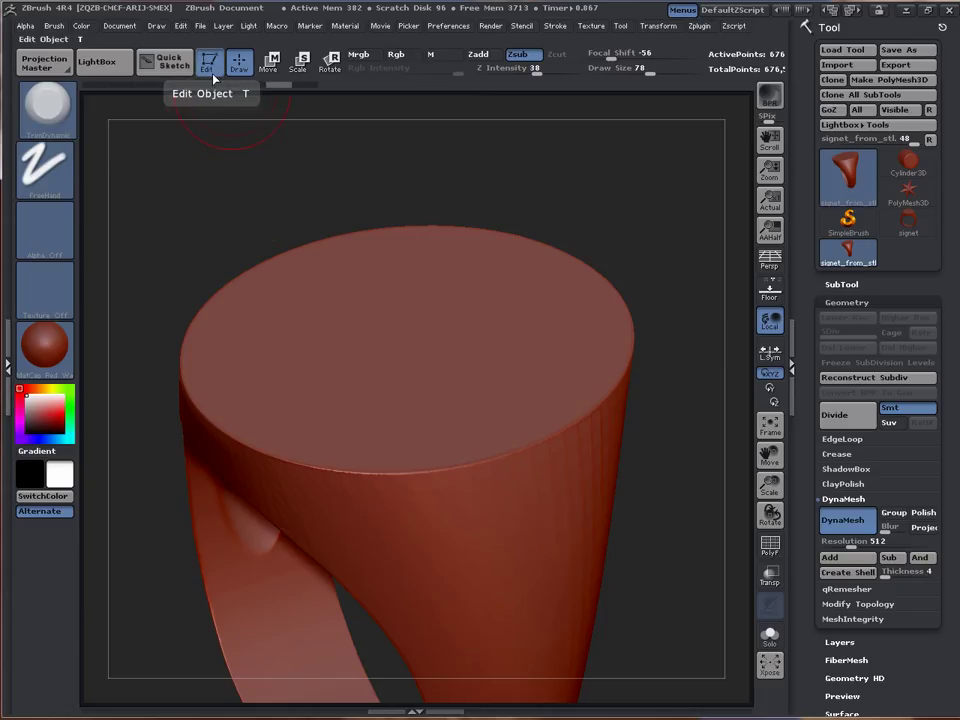
left_click_drag(211, 189, 291, 218)
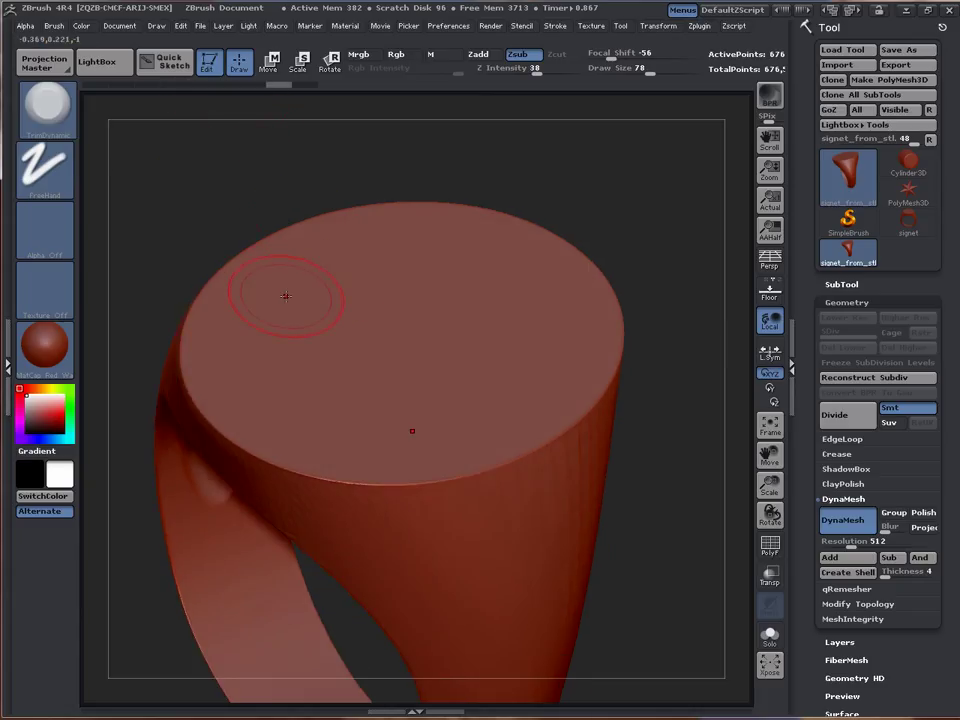
left_click(271, 68)
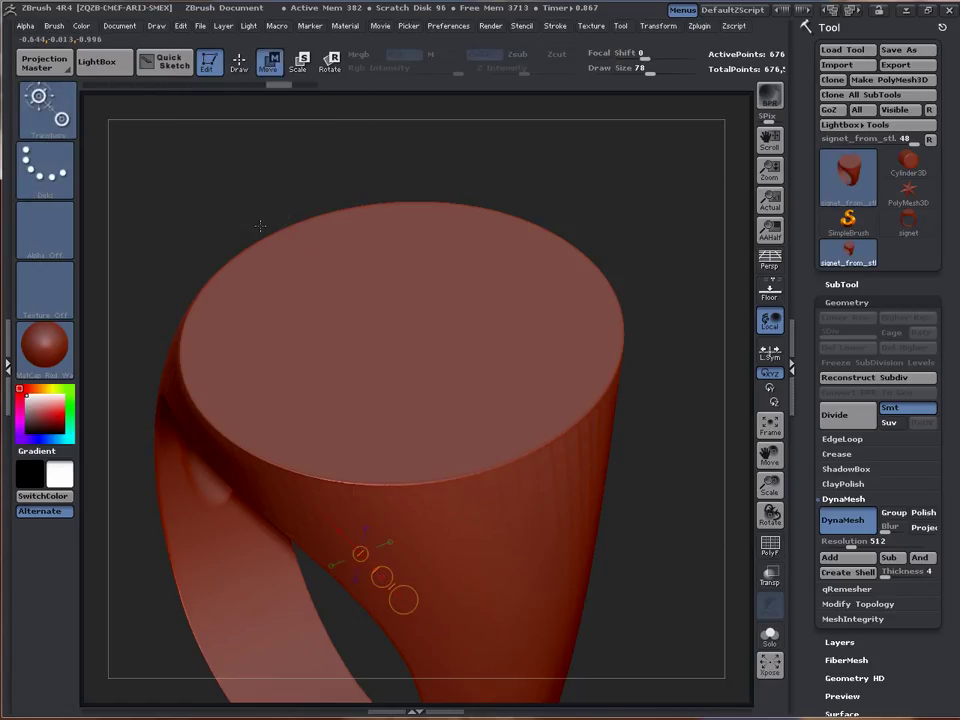
mouse_move(140, 152)
left_mouse_down()
mouse_move(198, 193)
mouse_move(208, 182)
left_mouse_up()
left_click_drag(358, 531, 340, 372, "alt")
left_click_drag(388, 532, 439, 511)
key("ctrl+z")
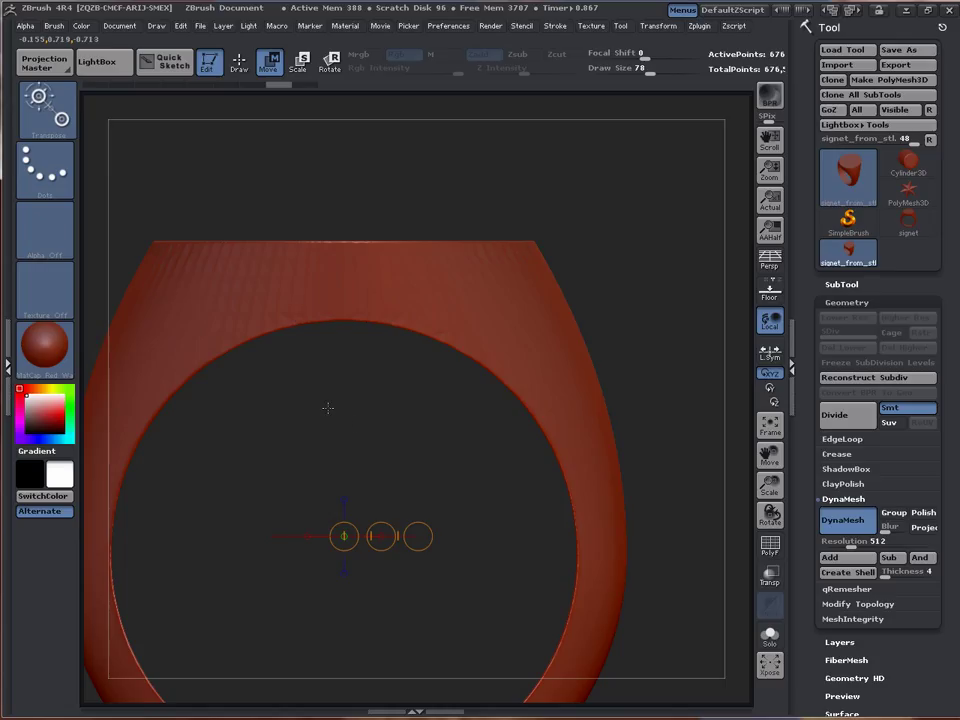
Draw a topological mask with the Transpose line from the middle of the oval face out past its edge.
left_click_drag(329, 408, 331, 522)
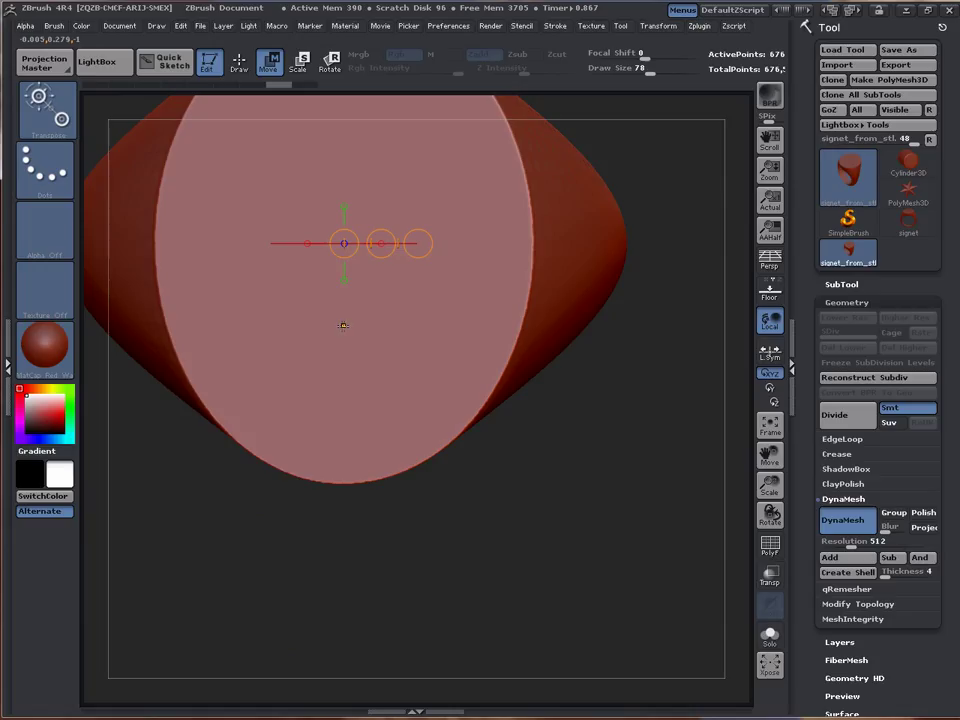
left_click_drag(343, 325, 542, 270, "ctrl")
left_click_drag(430, 487, 428, 406)
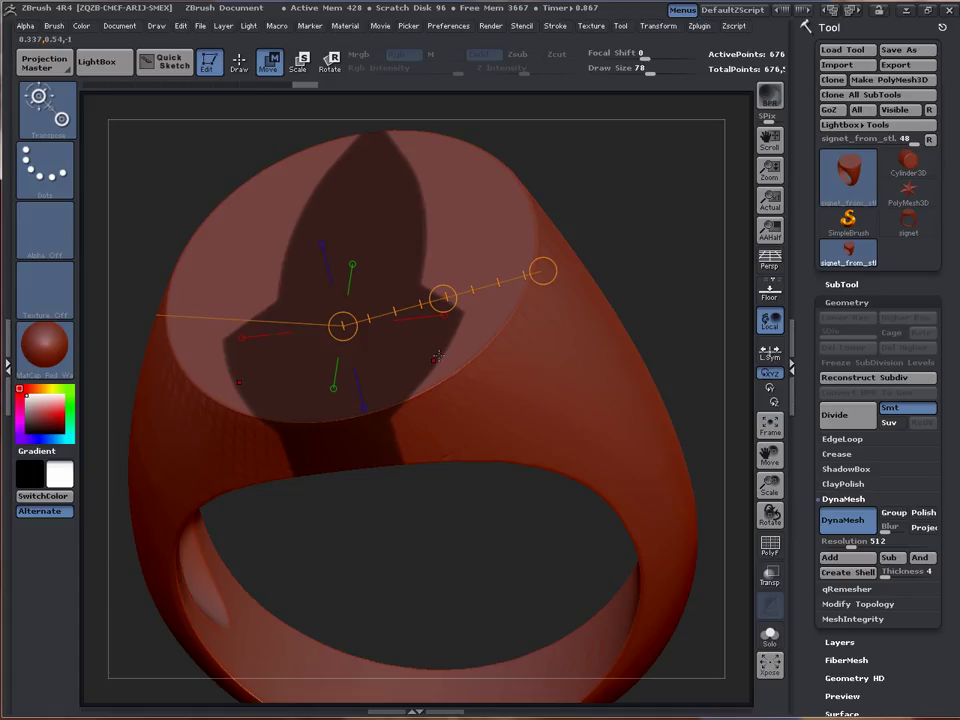
Try short topological Transpose mask lines across the oval face's rim, undoing and redrawing them until the whole oval is masked.
left_click_drag(217, 397, 231, 378, "ctrl")
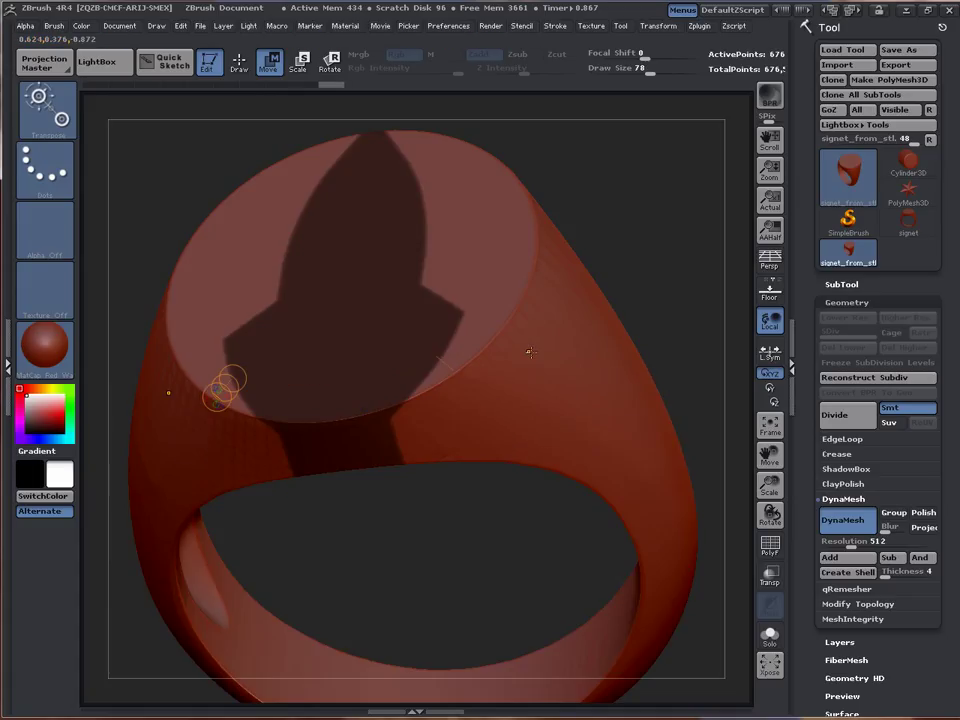
mouse_move(495, 356)
left_mouse_down("ctrl")
mouse_move(522, 377)
mouse_move(496, 353)
mouse_move(500, 340)
left_mouse_up("ctrl")
left_click_drag(684, 230, 658, 335)
left_click_drag(448, 311, 449, 321, "ctrl")
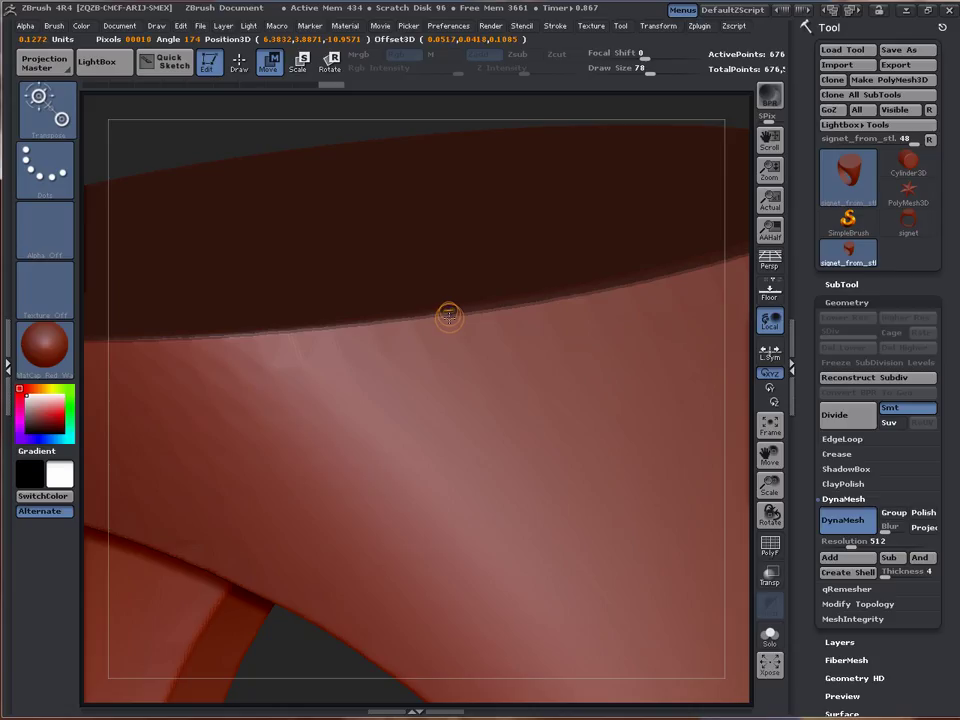
key("ctrl+z")
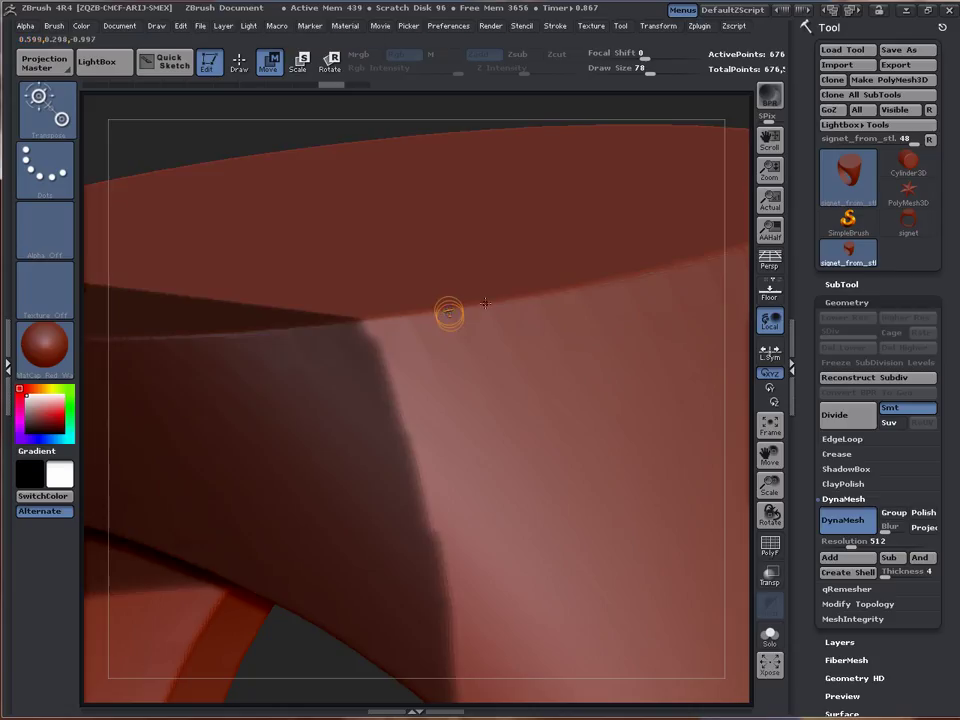
left_click_drag(484, 302, 487, 310)
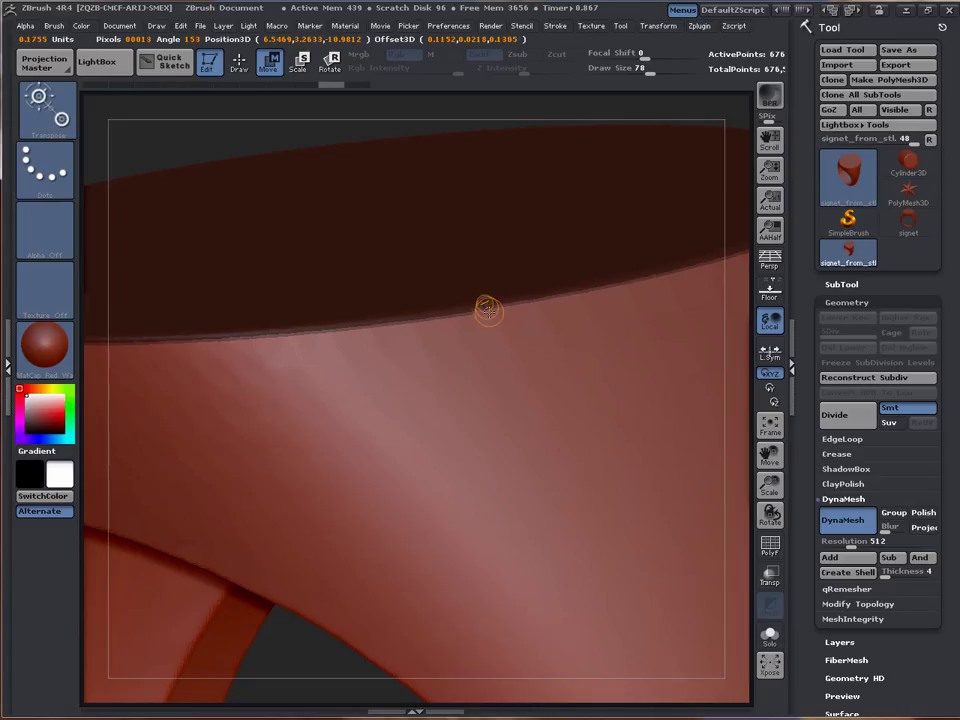
key("ctrl+z")
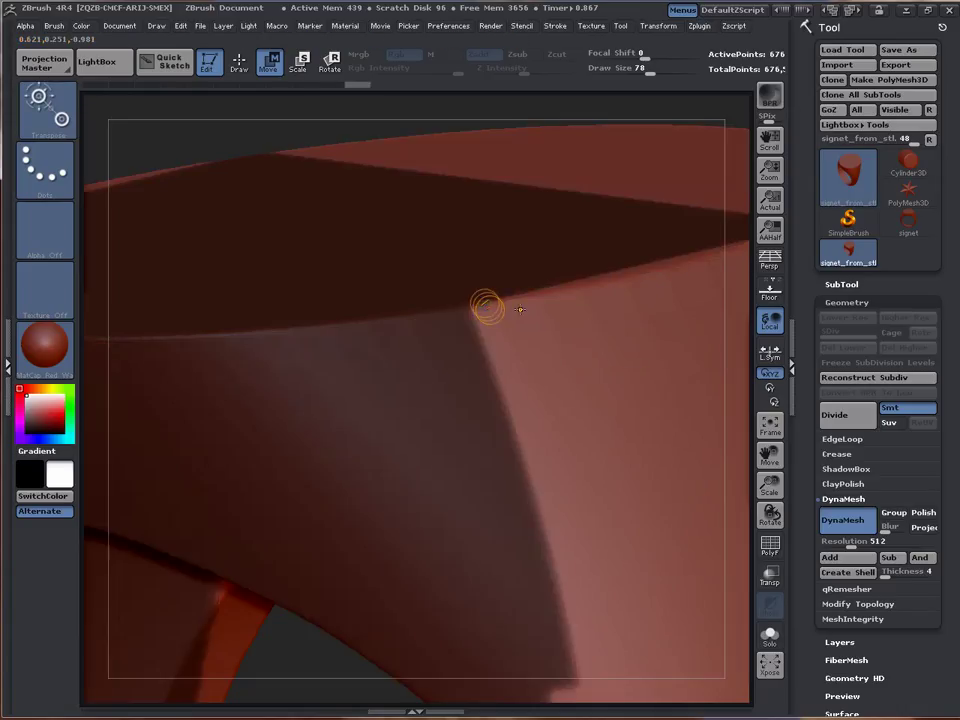
key("ctrl+z")
left_click_drag(487, 306, 524, 304)
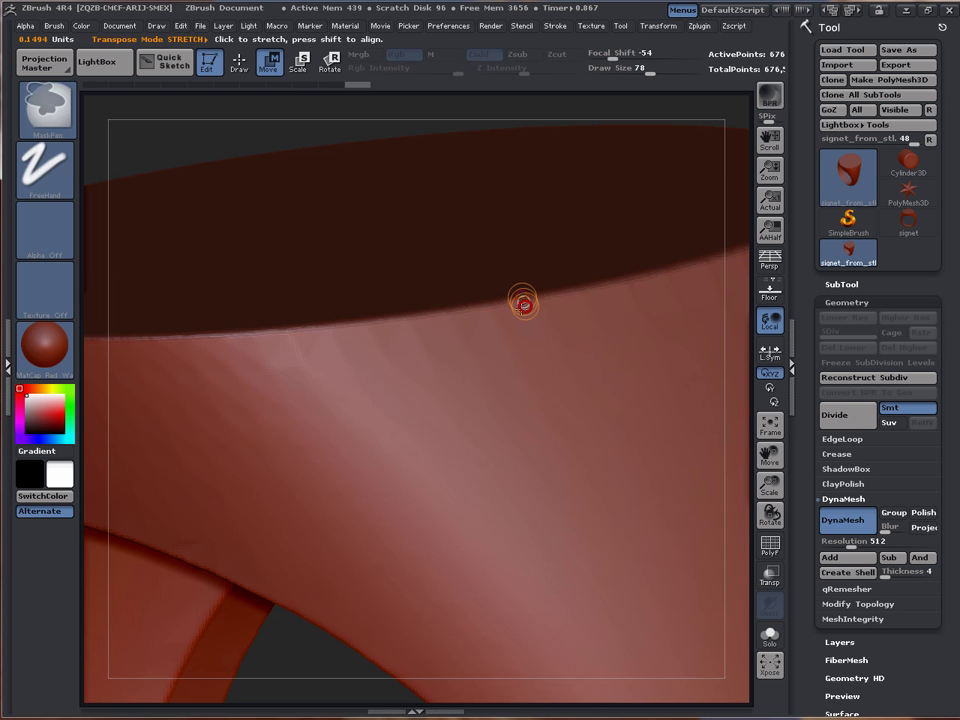
Switch to Draw mode and clear the stray masking below the oval face from a side view, leaving only the oval masked.
left_click_drag(304, 672, 371, 425, "alt")
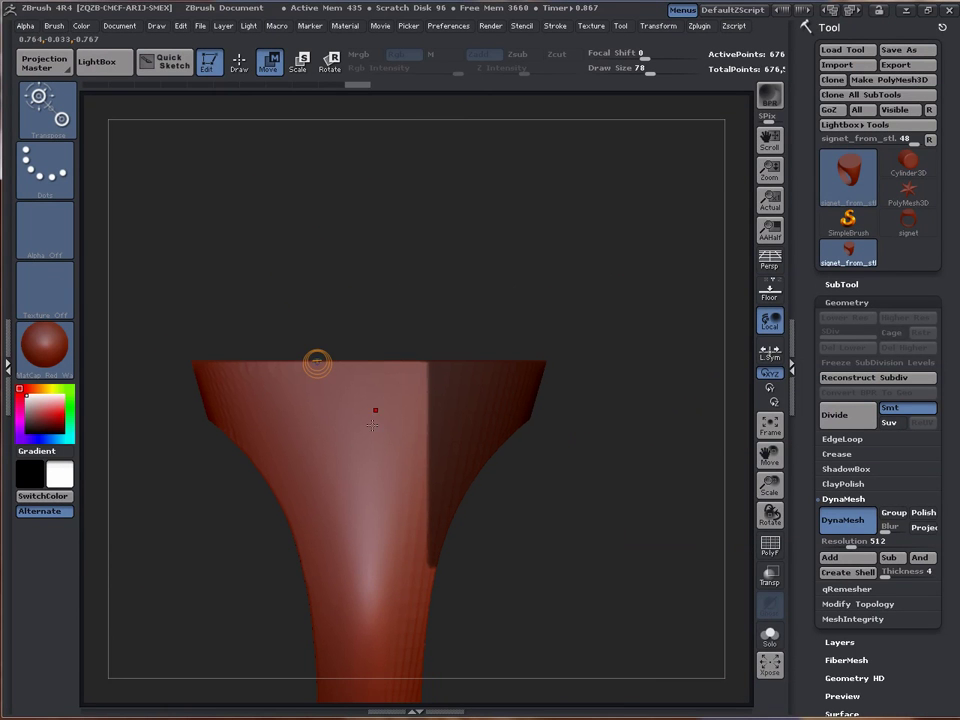
left_click(240, 63)
left_click_drag(572, 571, 501, 495, "alt")
key("ctrl")
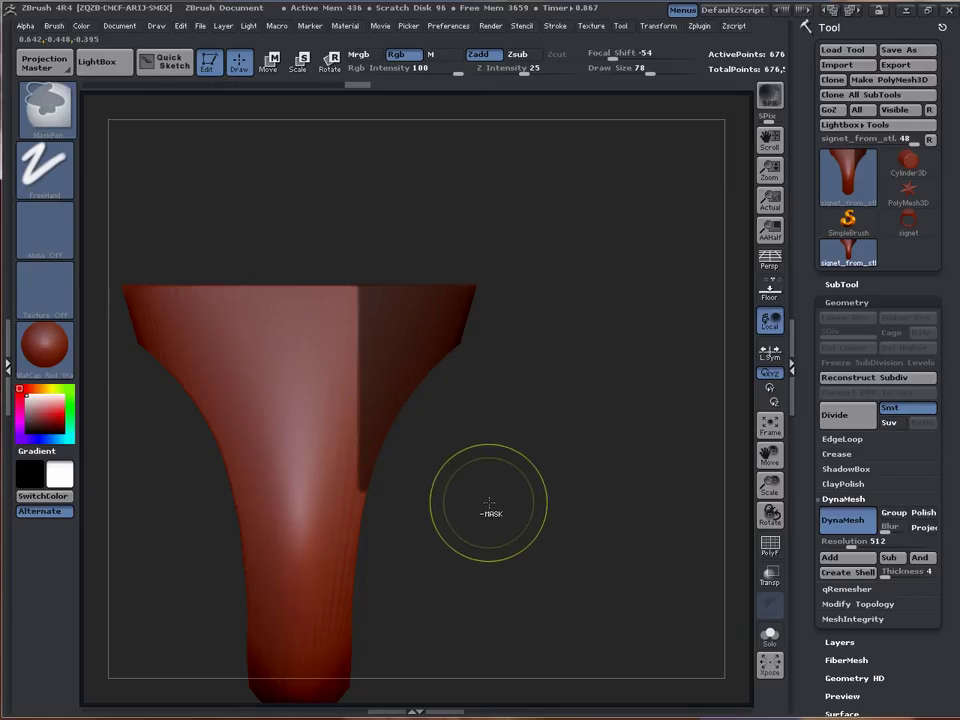
mouse_move(514, 538)
left_mouse_down("ctrl")
mouse_move(452, 452)
mouse_move(319, 315)
mouse_move(310, 289)
left_mouse_up("ctrl")
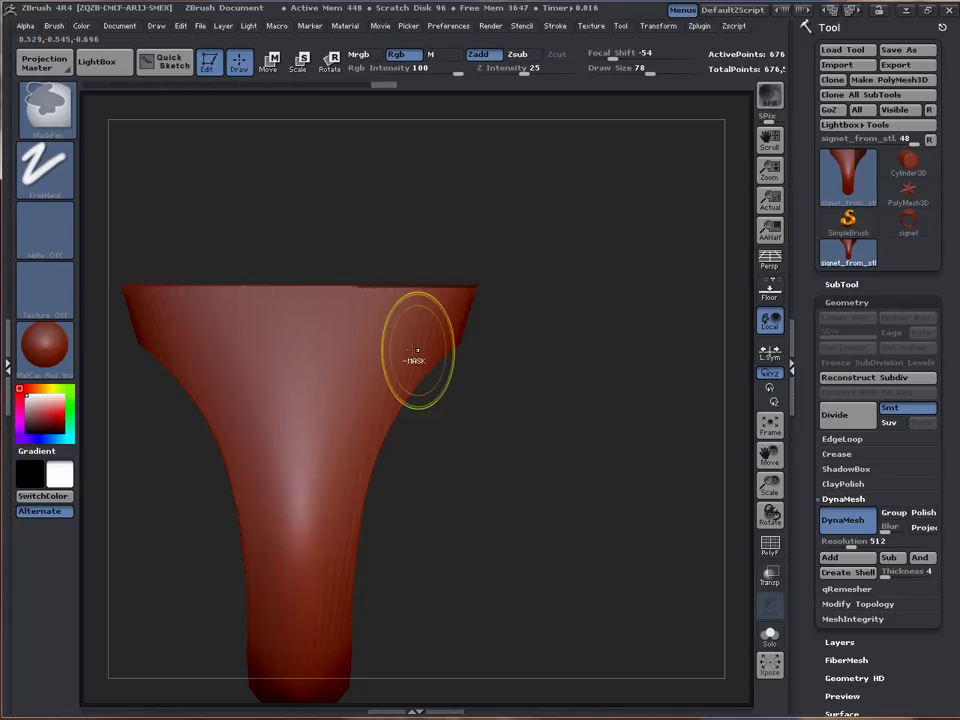
mouse_move(499, 371)
left_mouse_down("alt")
mouse_move(506, 467)
mouse_move(657, 570)
mouse_move(376, 620)
left_mouse_up("alt")
left_click_drag(583, 525, 168, 298, "ctrl")
mouse_move(330, 180)
left_mouse_down()
mouse_move(491, 332)
mouse_move(463, 369)
mouse_move(384, 388)
mouse_move(487, 390)
mouse_move(375, 381)
mouse_move(439, 403)
mouse_move(493, 407)
mouse_move(471, 394)
mouse_move(493, 467)
mouse_move(553, 414)
mouse_move(553, 439)
mouse_move(597, 364)
left_mouse_up()
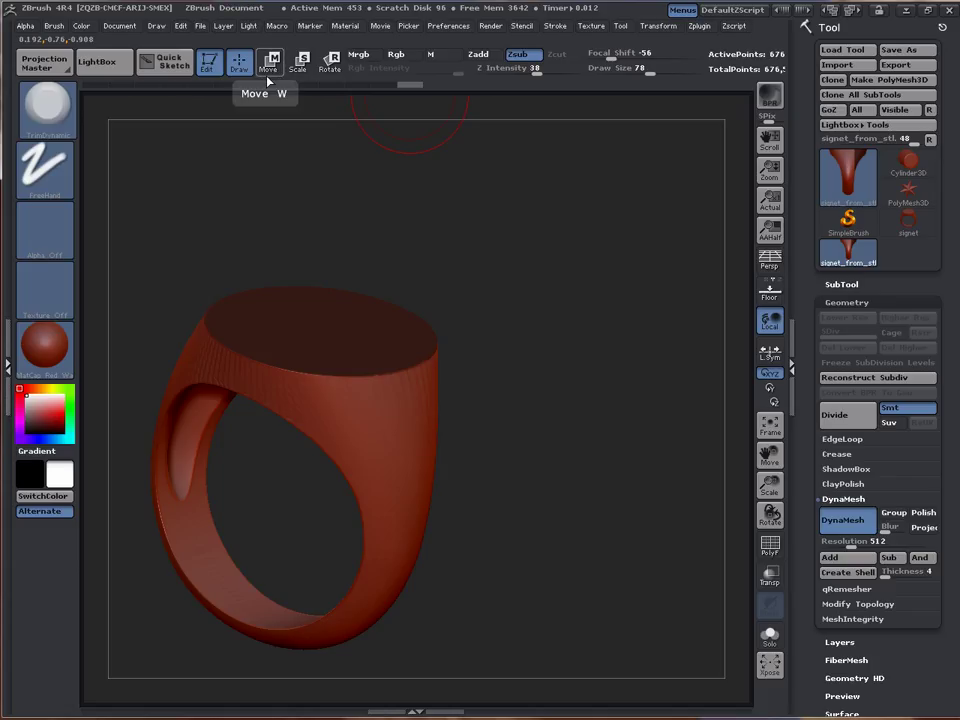
Invert the ring's mask and invert it back so the oval face stays protected.
mouse_move(265, 85)
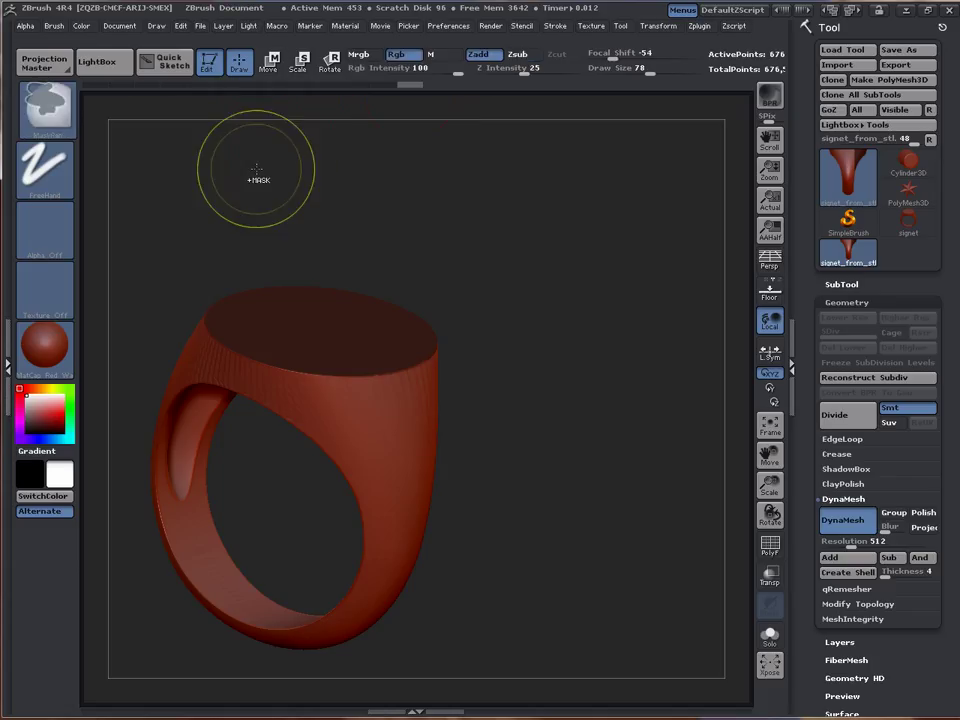
left_click(258, 177, "ctrl")
left_click(247, 181, "ctrl")
left_click_drag(203, 185, 289, 166, "alt")
Mask the entire ring, and remove the masking from everything below the oval face.
mouse_move(172, 181)
left_mouse_down("ctrl")
mouse_move(504, 538)
mouse_move(536, 602)
mouse_move(608, 672)
left_mouse_up("ctrl")
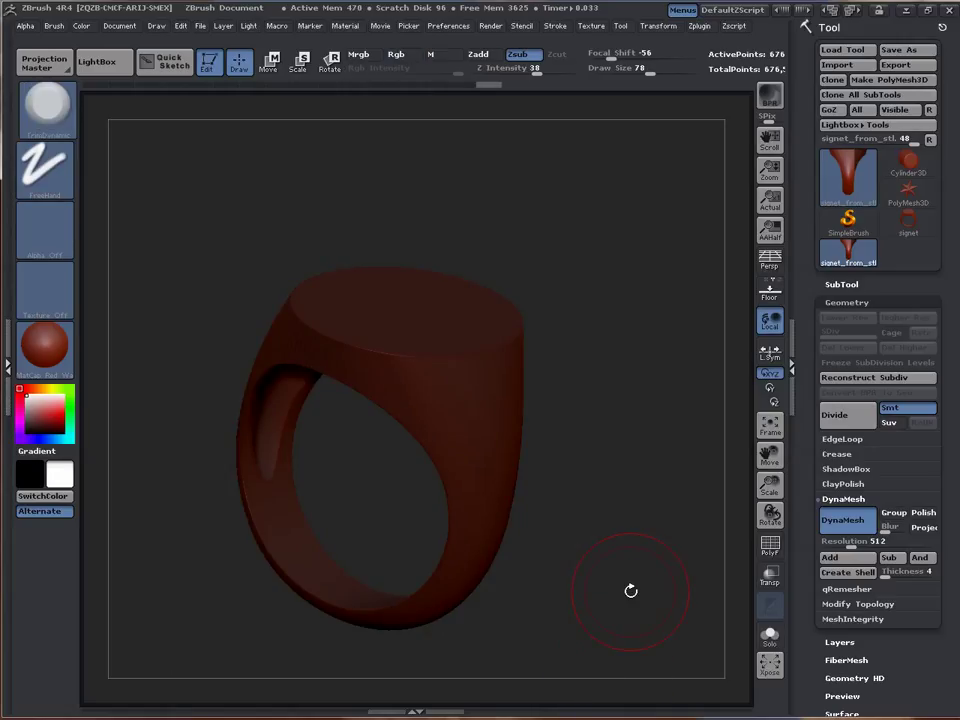
left_click_drag(639, 534, 626, 504)
mouse_move(655, 555)
left_mouse_down("alt")
mouse_move(563, 465)
mouse_move(555, 437)
mouse_move(354, 448)
mouse_move(255, 407)
mouse_move(413, 543)
mouse_move(321, 482)
left_mouse_up("alt")
mouse_move(514, 564)
left_mouse_down("ctrl")
mouse_move(328, 418)
mouse_move(256, 321)
mouse_move(225, 394)
mouse_move(456, 602)
left_mouse_up("ctrl")
left_click_drag(130, 573, 139, 485, "alt")
mouse_move(195, 549)
left_mouse_down("alt")
mouse_move(171, 518)
mouse_move(246, 572)
left_mouse_up("alt")
mouse_move(676, 629)
left_mouse_down("ctrl")
mouse_move(341, 386)
mouse_move(441, 455)
left_mouse_up("ctrl")
mouse_move(707, 615)
left_mouse_down("ctrl")
mouse_move(561, 474)
mouse_move(163, 321)
mouse_move(193, 493)
mouse_move(654, 499)
mouse_move(668, 462)
left_mouse_up("ctrl")
key("ctrl")
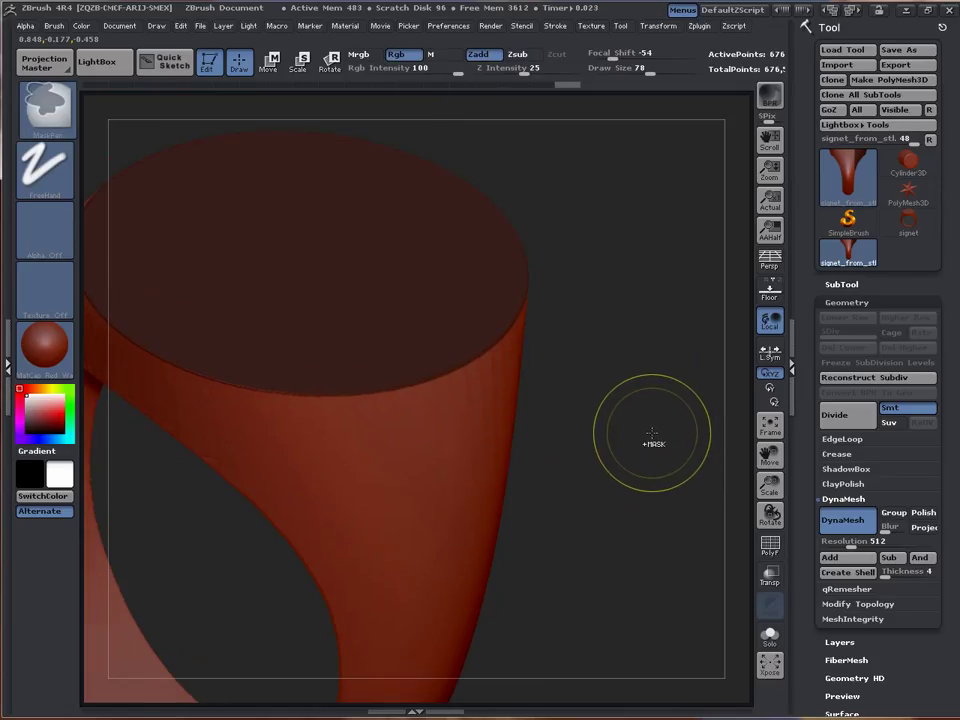
Invert the mask repeatedly, ending with only the oval face masked.
left_click(645, 445, "ctrl")
left_click(647, 450, "ctrl")
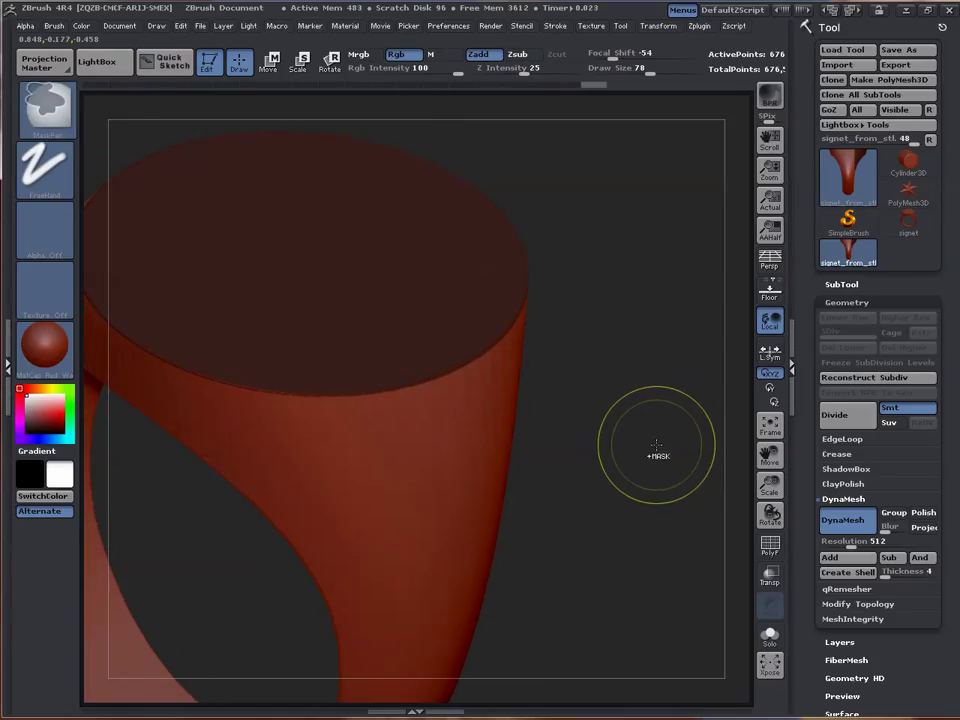
left_click(645, 445, "ctrl")
left_click(638, 470, "ctrl")
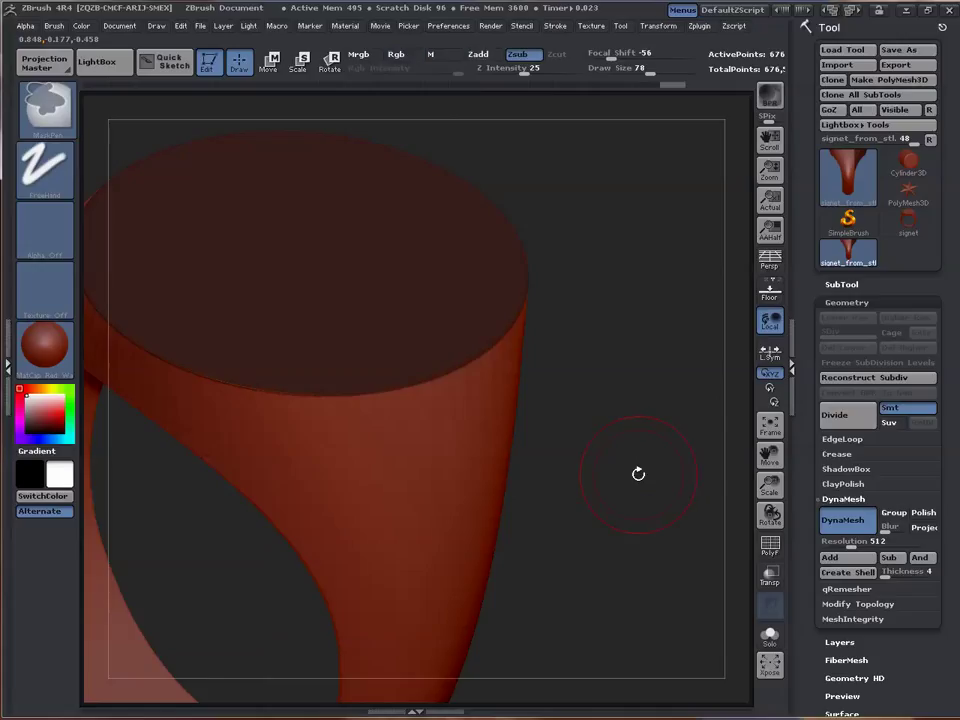
Set the Smooth brush's Z Intensity to 100.
mouse_move(645, 484)
left_mouse_down()
mouse_move(640, 444)
mouse_move(658, 474)
mouse_move(639, 484)
left_mouse_up()
left_click_drag(135, 552, 85, 387, "alt")
left_click_drag(610, 480, 476, 431)
left_click_drag(534, 362, 464, 482)
mouse_move(476, 422)
left_mouse_down("alt")
mouse_move(619, 549)
mouse_move(632, 529)
mouse_move(684, 579)
mouse_move(662, 411)
mouse_move(637, 400)
mouse_move(641, 476)
mouse_move(636, 468)
left_mouse_up("alt")
key("shift")
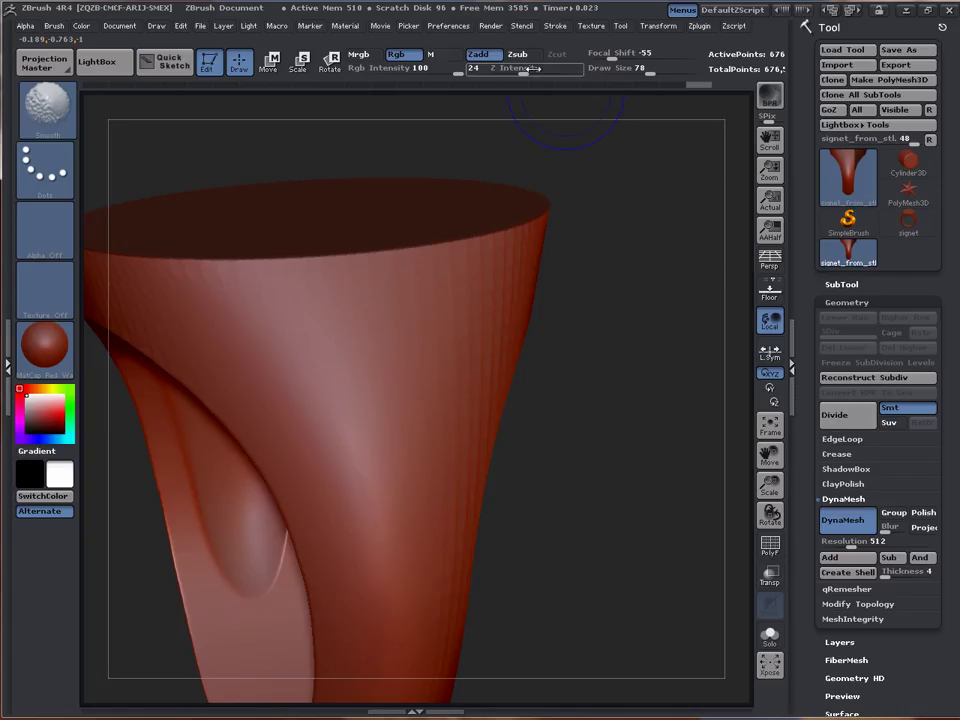
left_click_drag(523, 72, 586, 72)
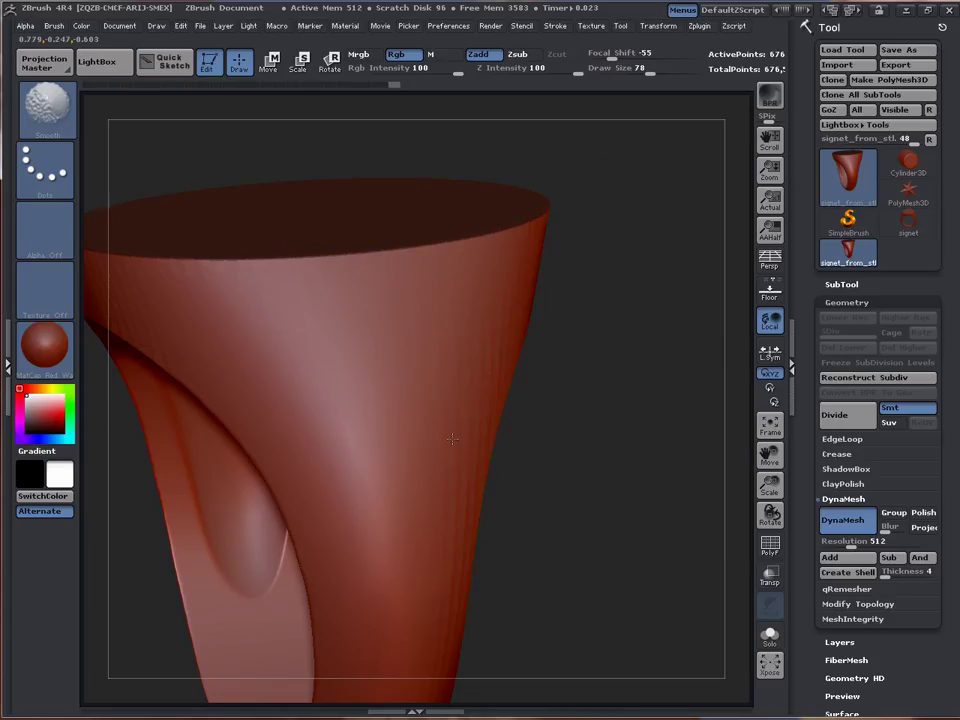
Smooth away the facets on the head's sides and the shoulders below the masked oval face, working around the ring.
left_click_drag(617, 435, 550, 316)
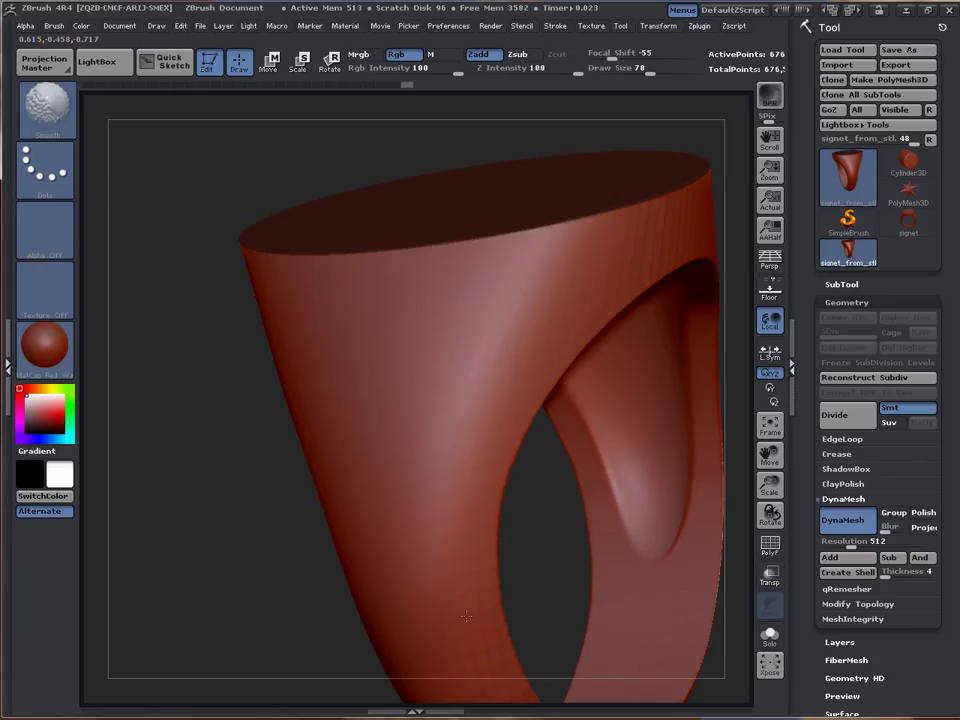
left_click_drag(460, 633, 430, 600, "shift")
mouse_move(223, 511)
left_mouse_down("alt")
mouse_move(182, 581)
mouse_move(148, 603)
left_mouse_up("alt")
left_click_drag(324, 392, 292, 356, "shift")
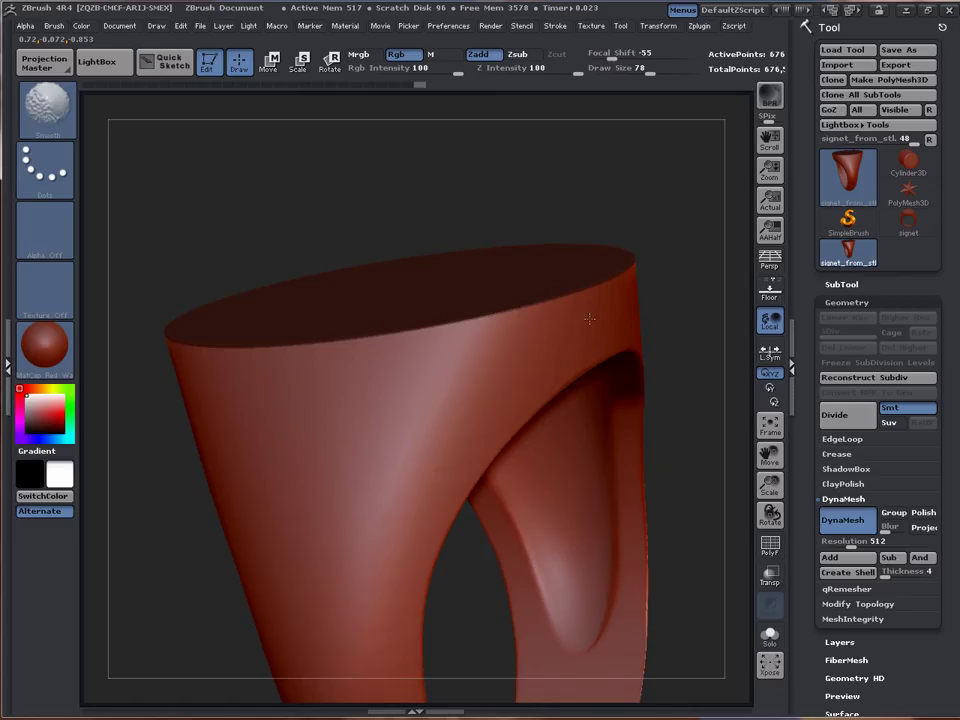
left_click_drag(527, 377, 347, 413, "shift")
mouse_move(133, 516)
left_mouse_down()
mouse_move(540, 425)
mouse_move(738, 348)
left_mouse_up()
mouse_move(512, 390)
left_mouse_down()
mouse_move(253, 484)
mouse_move(347, 508)
mouse_move(297, 307)
left_mouse_up()
key("shift")
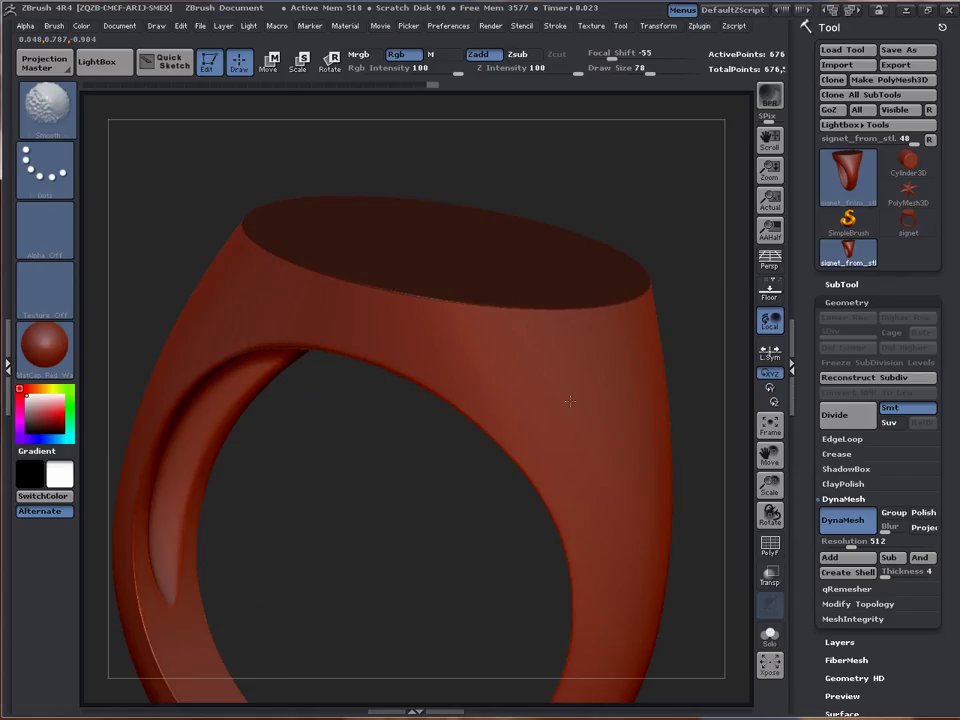
mouse_move(489, 454)
left_mouse_down()
mouse_move(360, 467)
mouse_move(429, 489)
mouse_move(483, 603)
mouse_move(469, 542)
left_mouse_up()
Smooth the outer surface of the ring's lower band from the bottom up toward both shoulders.
left_click_drag(591, 664, 572, 463)
key("shift")
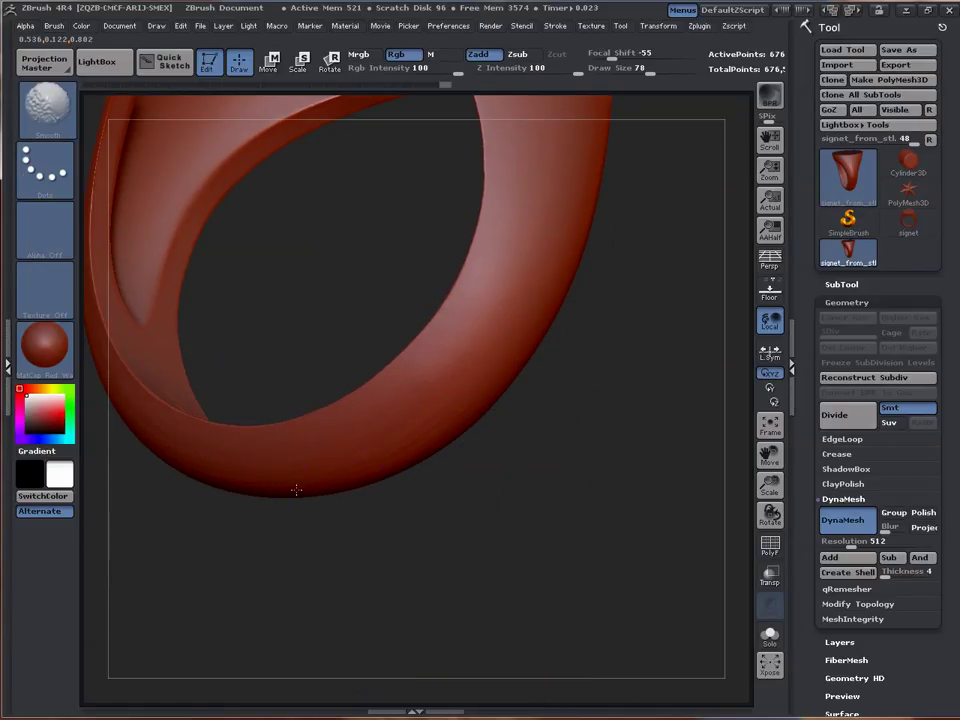
mouse_move(334, 498)
left_mouse_down()
mouse_move(424, 501)
mouse_move(413, 481)
left_mouse_up()
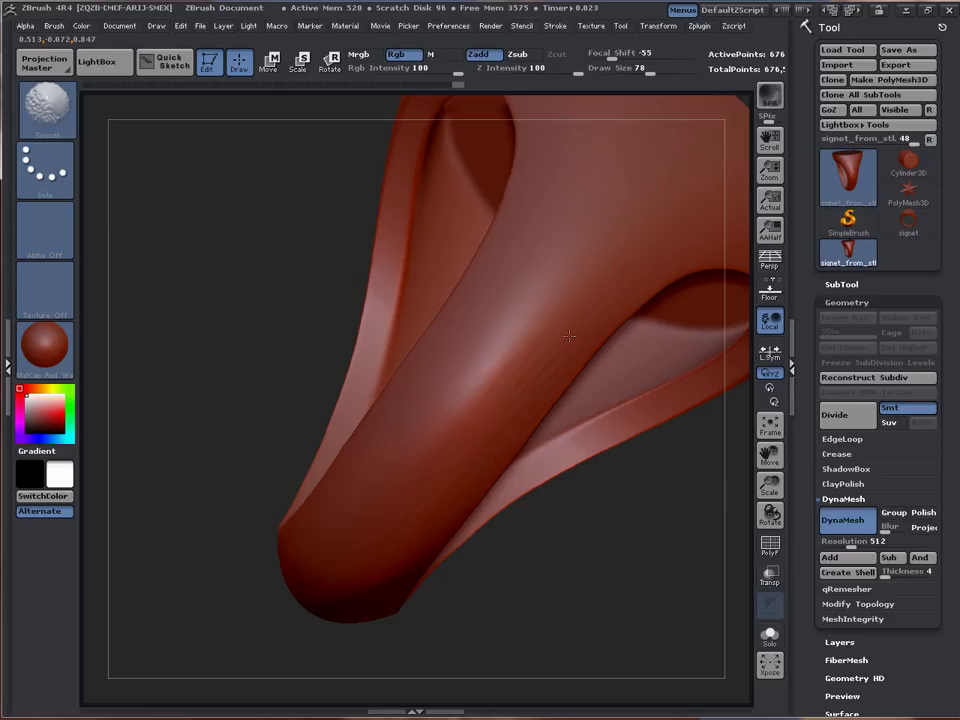
mouse_move(557, 594)
left_mouse_down()
mouse_move(544, 506)
mouse_move(430, 475)
mouse_move(415, 495)
left_mouse_up()
left_click_drag(426, 421, 444, 349, "shift")
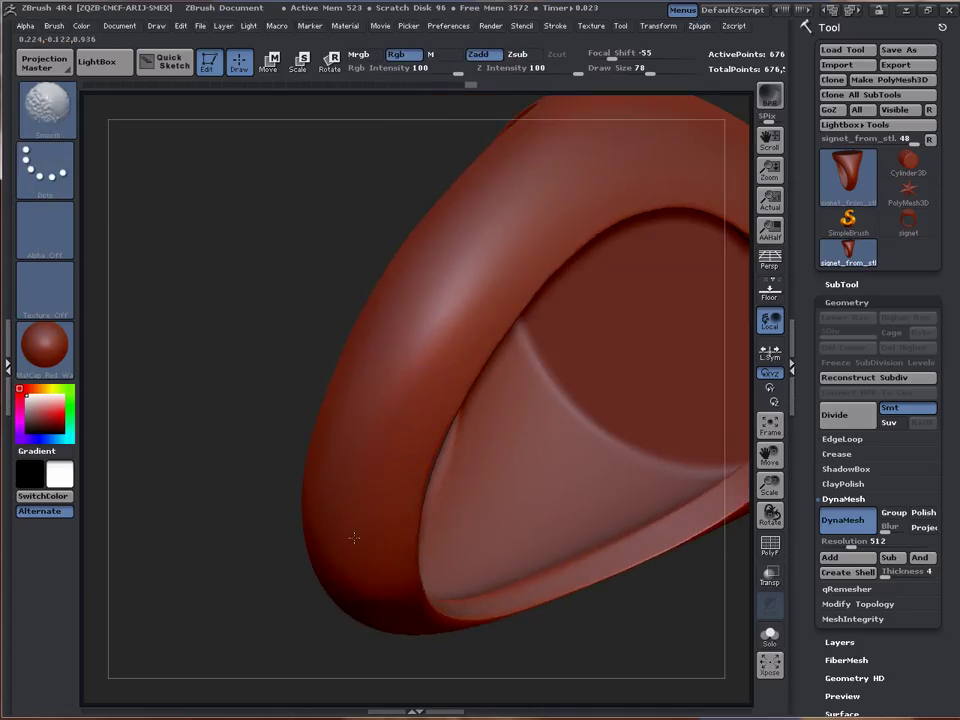
mouse_move(284, 560)
left_mouse_down()
mouse_move(262, 492)
mouse_move(310, 459)
mouse_move(345, 538)
mouse_move(387, 520)
mouse_move(508, 525)
mouse_move(317, 568)
mouse_move(345, 568)
mouse_move(415, 515)
left_mouse_up()
Clear the mask from the ring and check the oval face and its rim up close.
left_click_drag(598, 312, 586, 535, "alt")
left_click_drag(613, 447, 540, 330)
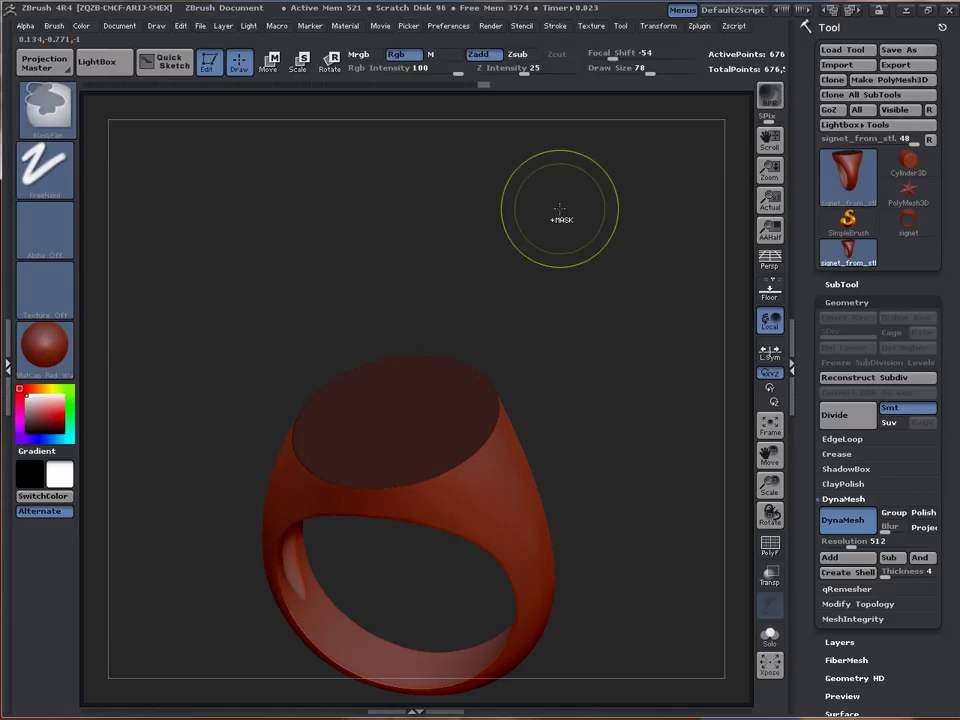
left_click_drag(553, 218, 585, 248, "ctrl")
left_click_drag(611, 374, 647, 284)
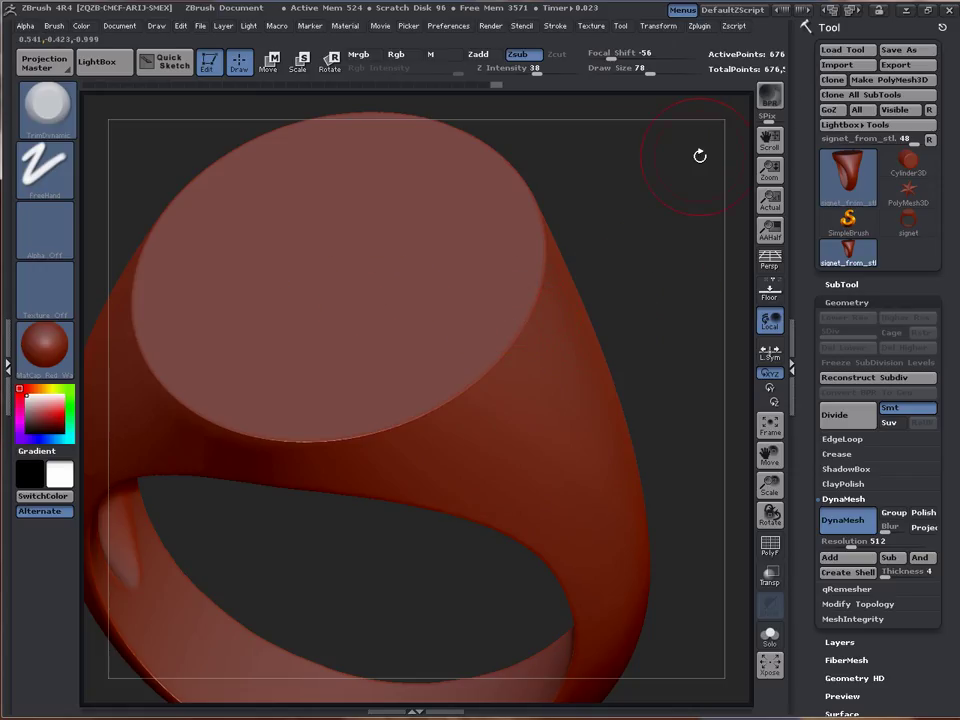
Save the ring as a ZTool named signet_base in the Deer_Head folder.
left_click(908, 49)
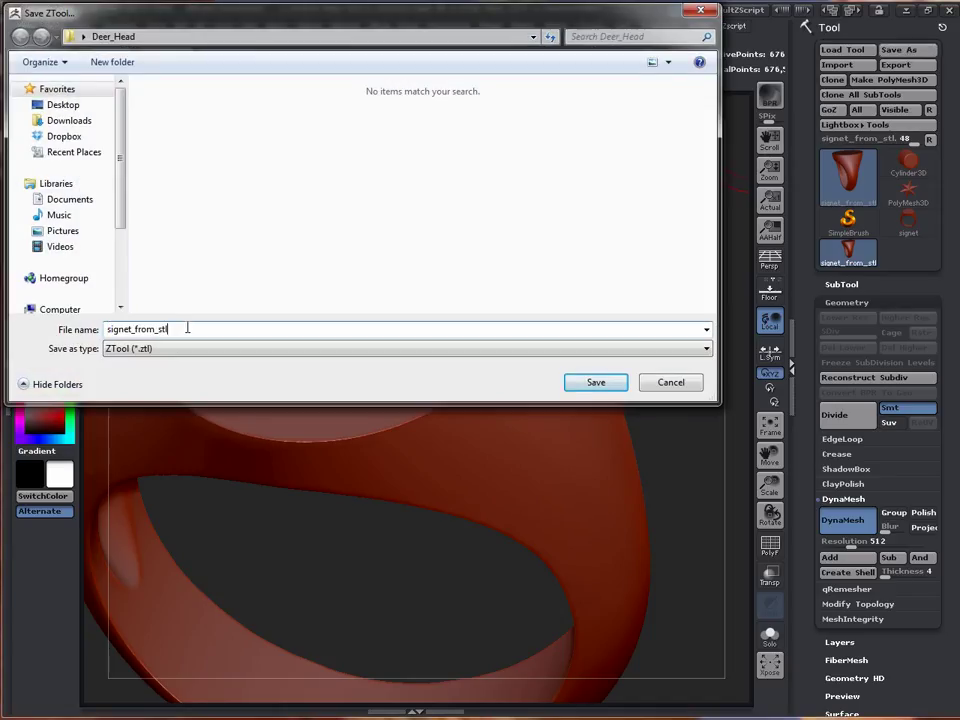
type("sig")
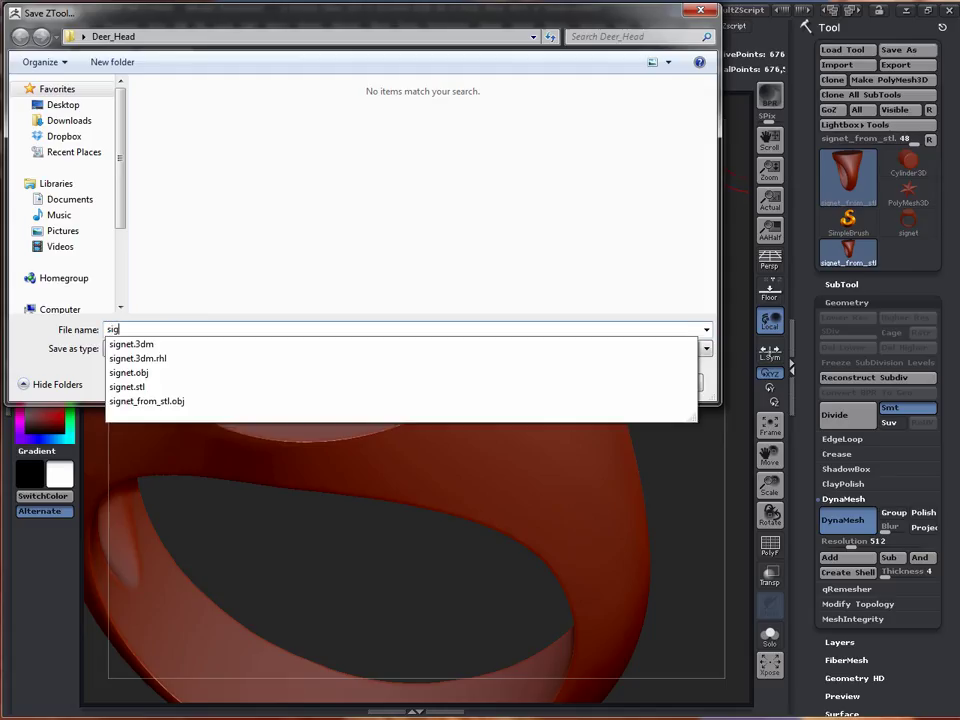
type("net_")
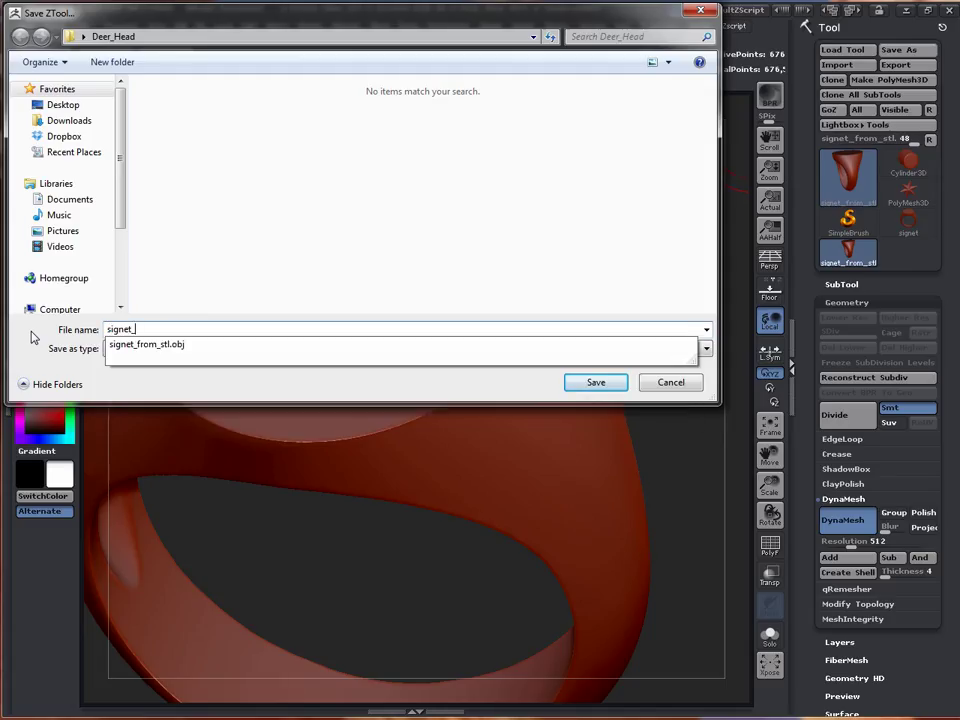
type("01")
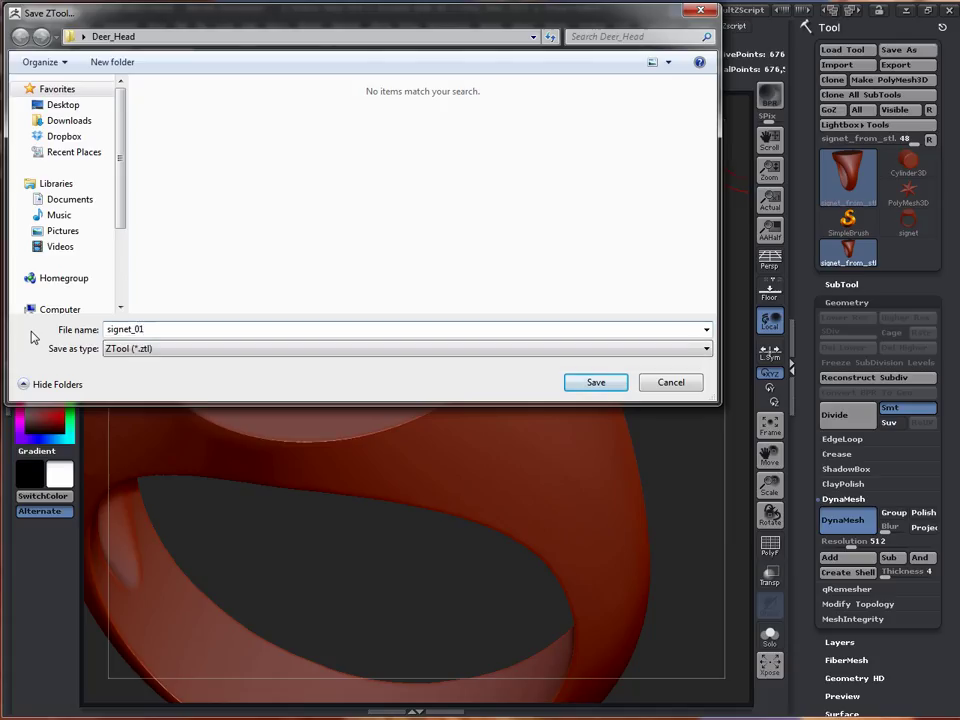
key("BackSpace")
key("BackSpace")
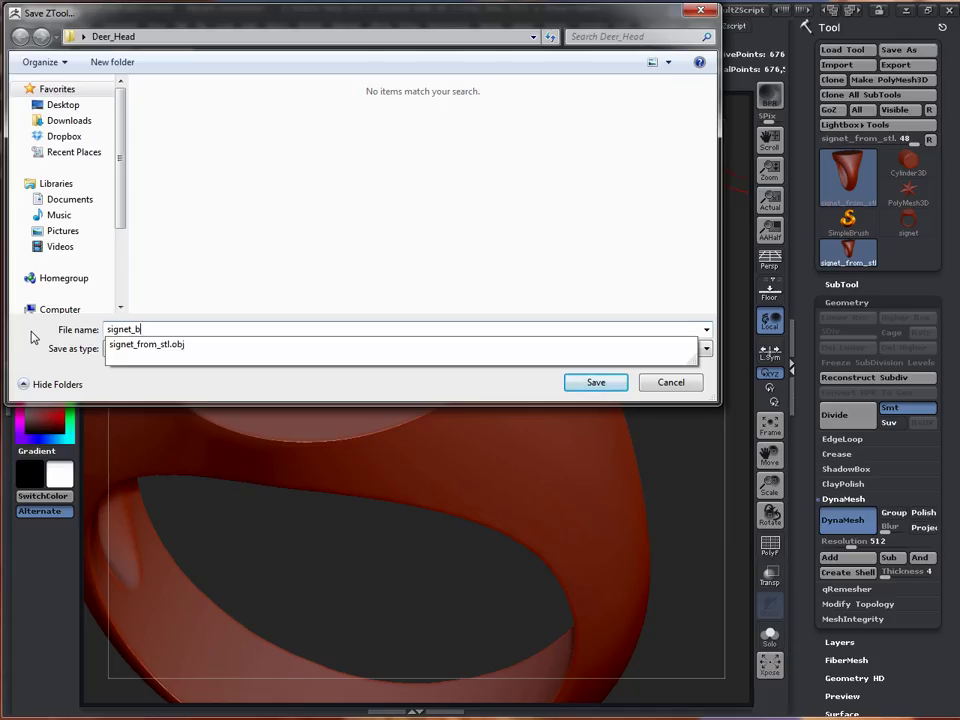
type("base")
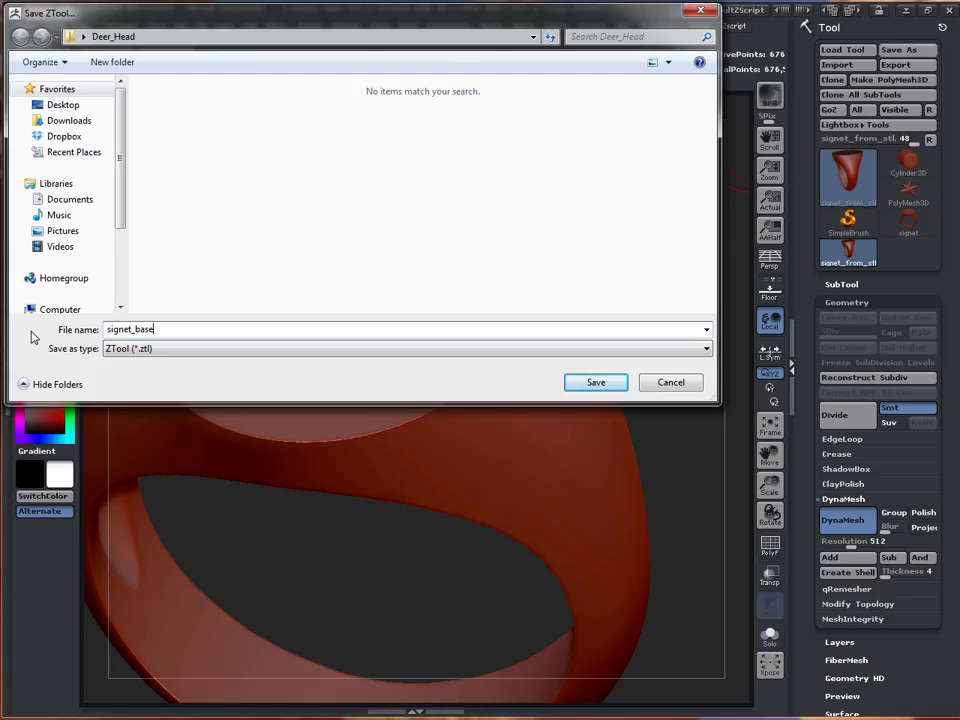
key("Return")
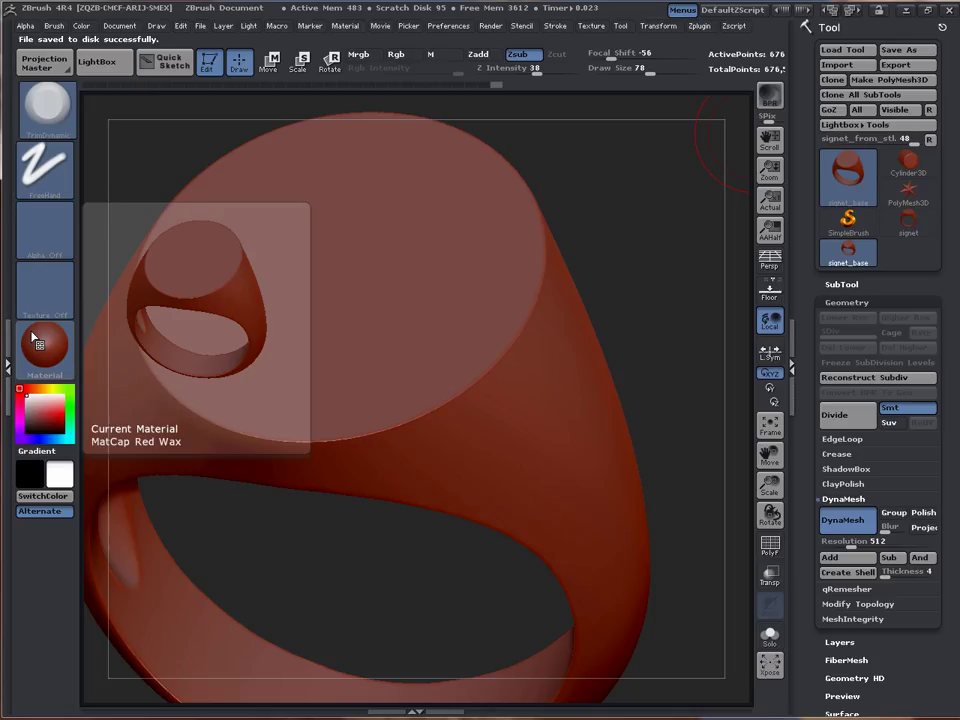